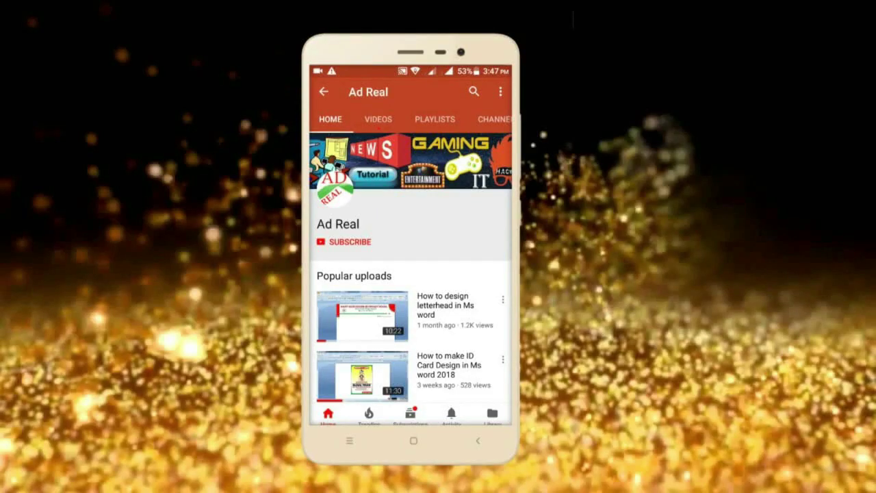
# Set the page to A4 size, narrow margins and landscape orientation
pyautogui.click(345, 242)
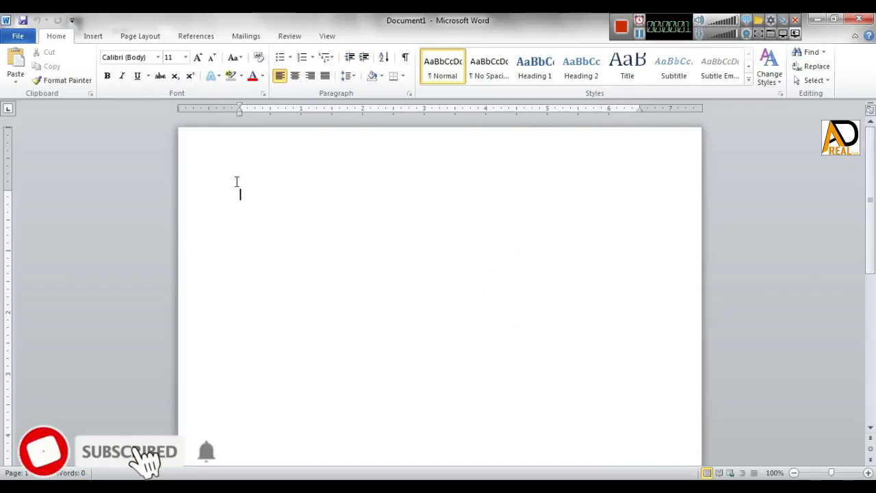
pyautogui.click(145, 37)
pyautogui.click(164, 76)
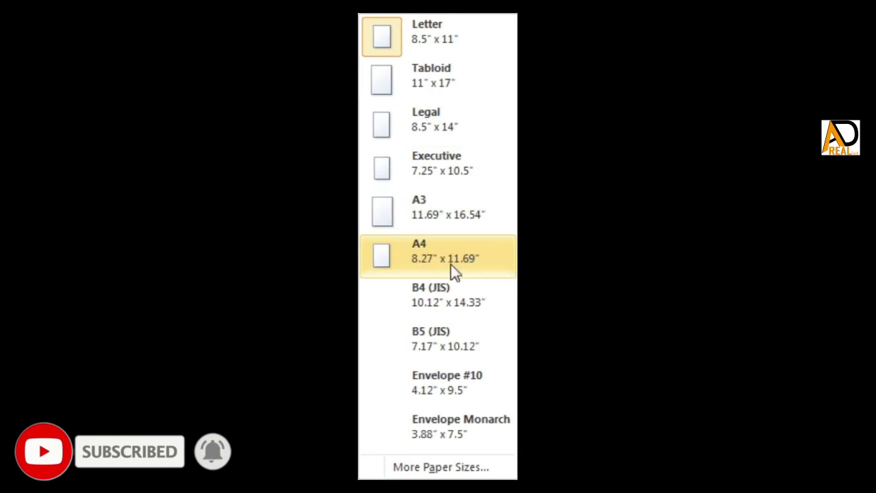
pyautogui.click(479, 273)
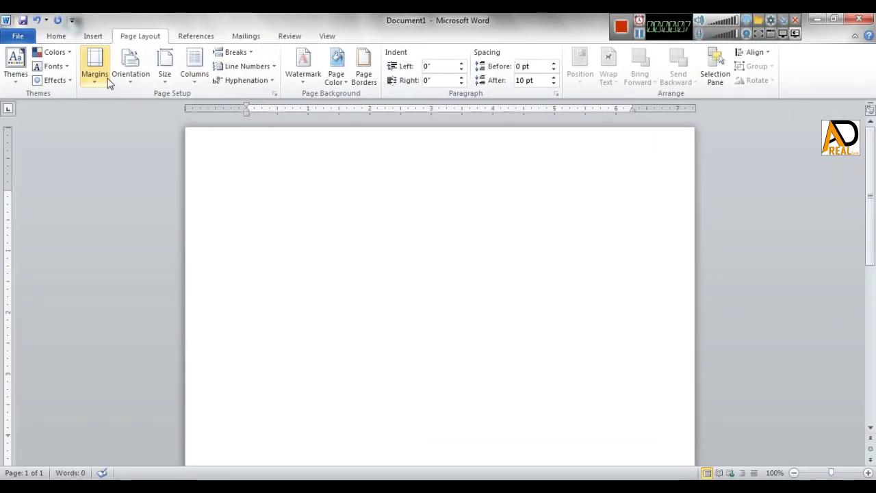
pyautogui.click(87, 85)
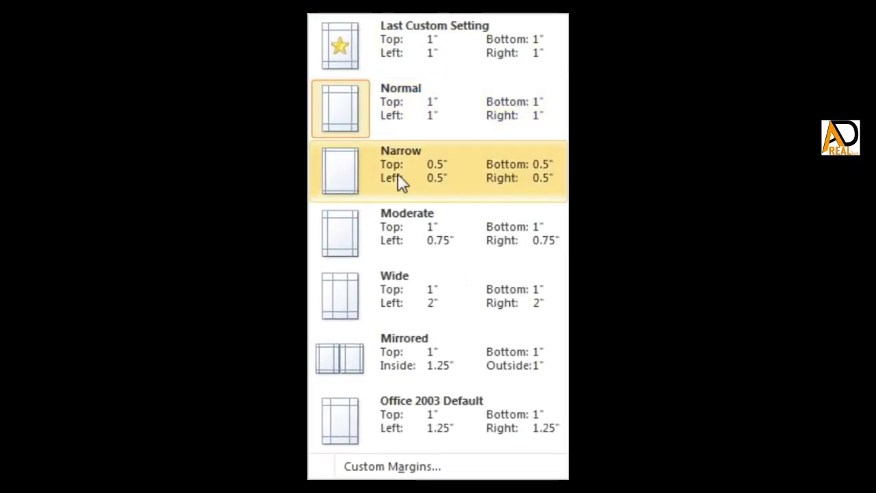
pyautogui.click(397, 173)
pyautogui.click(133, 78)
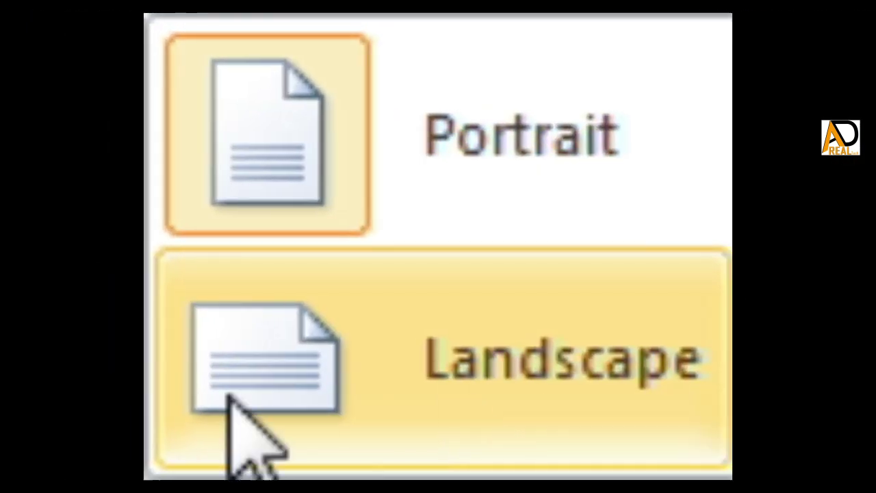
pyautogui.click(493, 378)
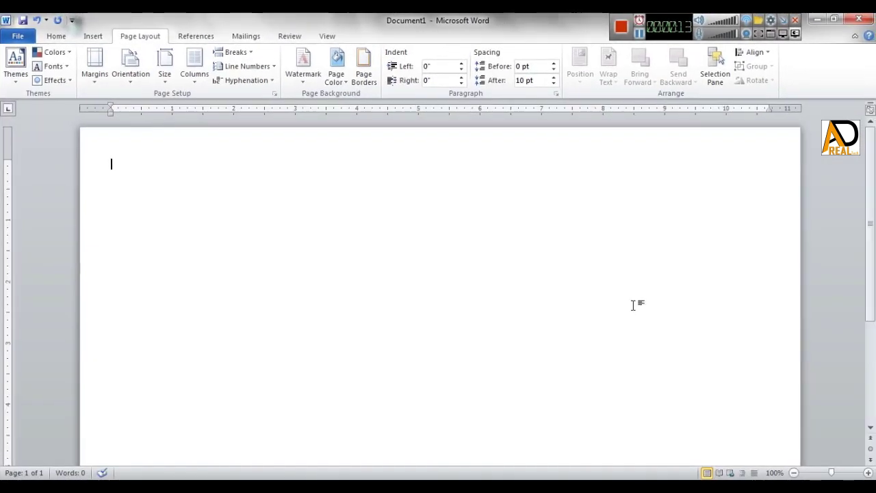
# Zoom out to see the whole page and split it into two columns
pyautogui.click(795, 473)
pyautogui.click(795, 472)
pyautogui.click(795, 473)
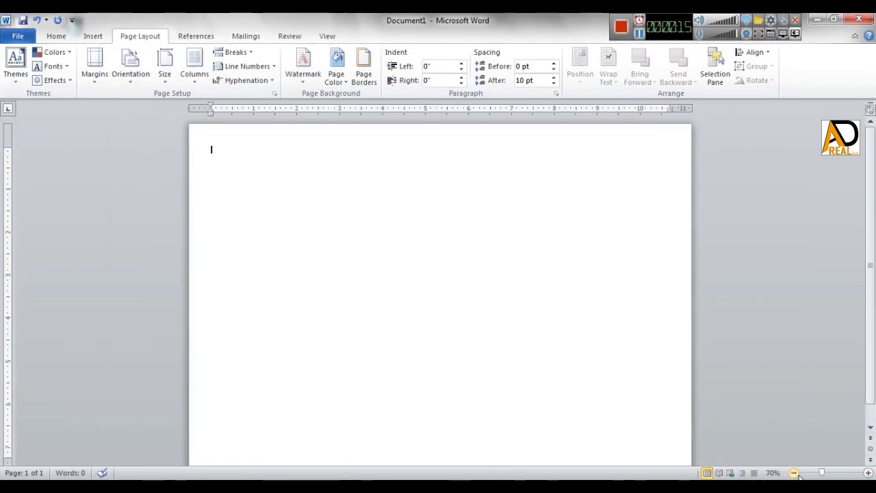
pyautogui.click(795, 473)
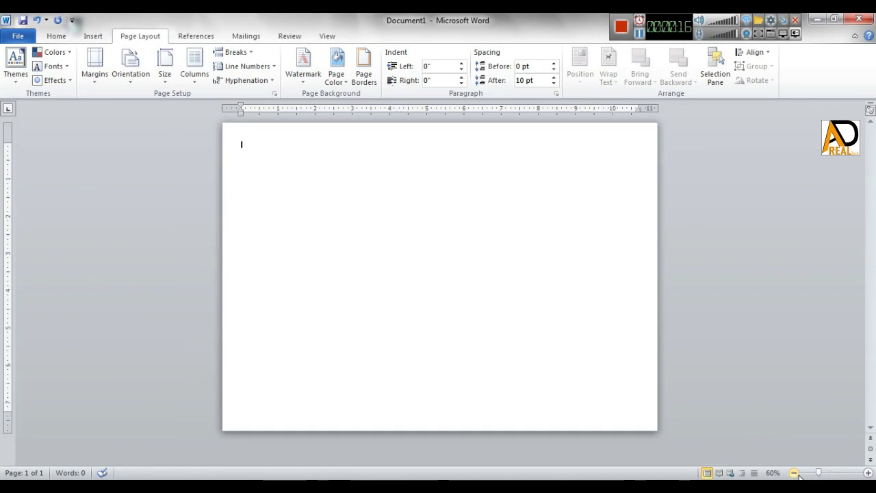
pyautogui.click(867, 472)
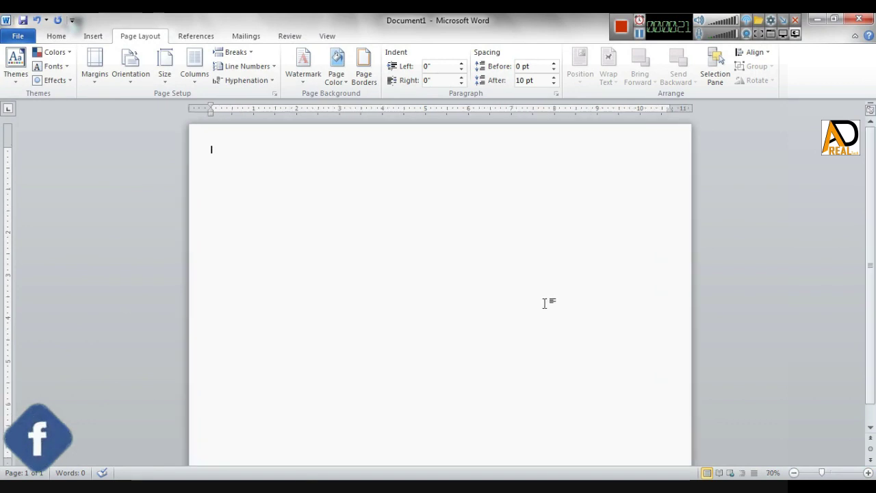
pyautogui.keyDown('ctrl'); pyautogui.scroll(-1, 544, 303); pyautogui.keyUp('ctrl')
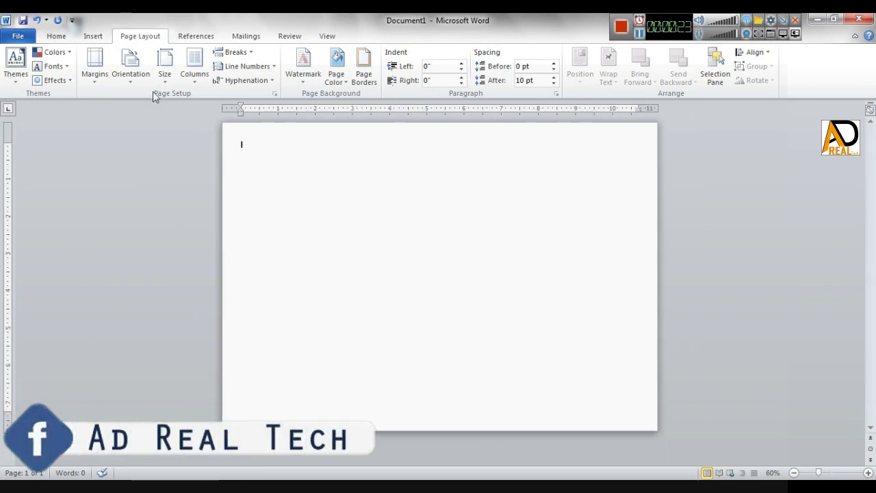
pyautogui.click(200, 85)
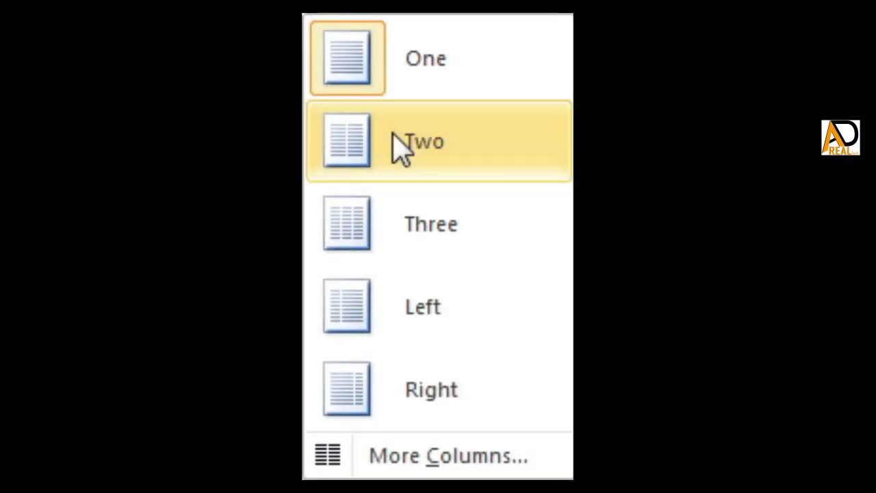
pyautogui.click(400, 147)
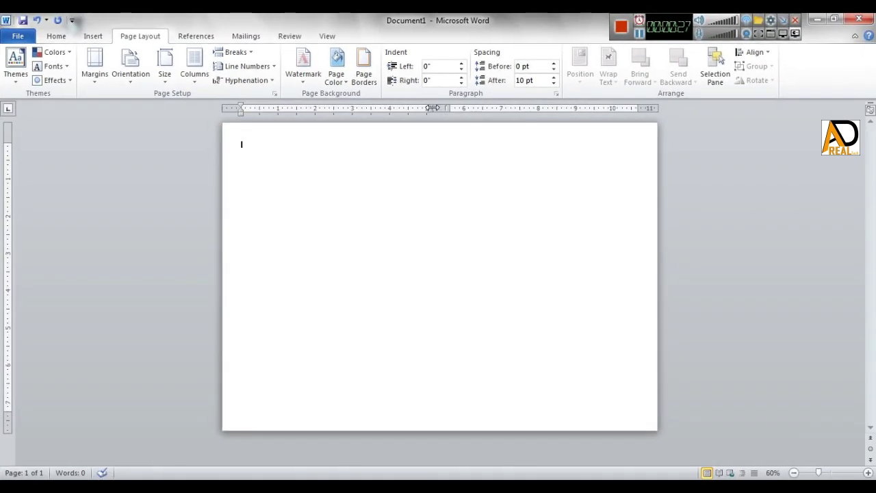
pyautogui.moveTo(432, 108); pyautogui.dragTo(438, 107)
# Draw a rectangle covering the left half of the page
pyautogui.click(95, 35)
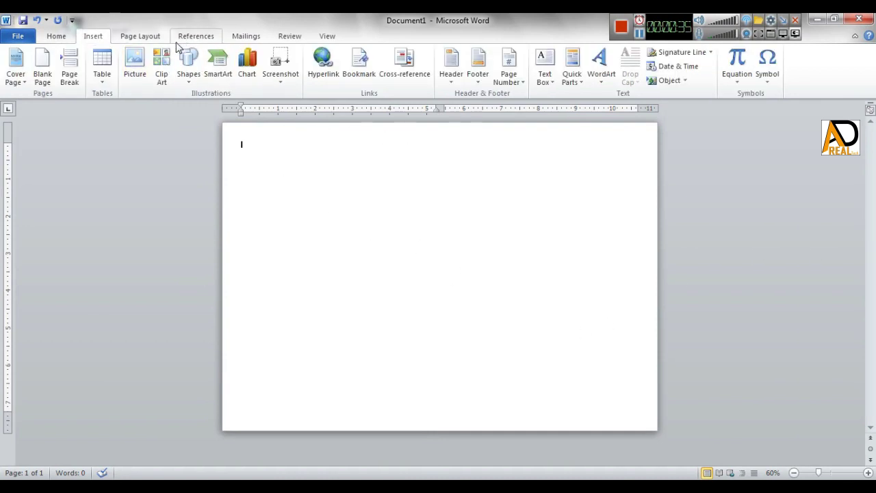
pyautogui.click(188, 69)
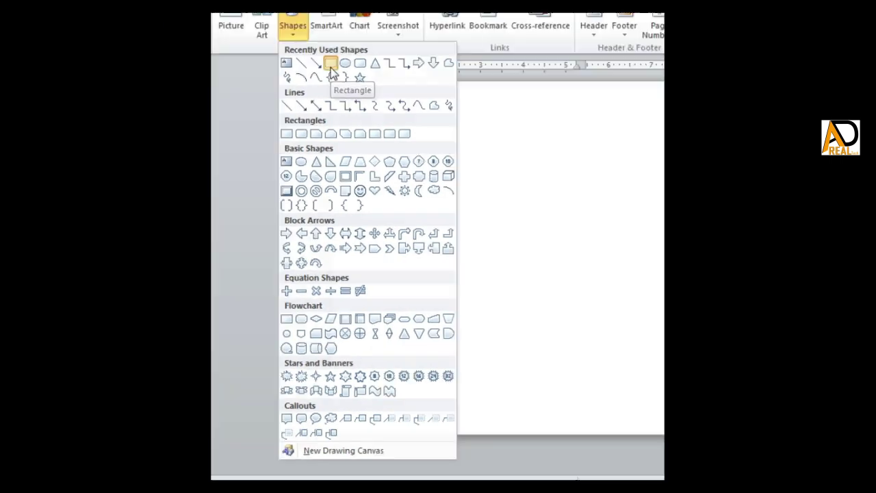
pyautogui.click(397, 38)
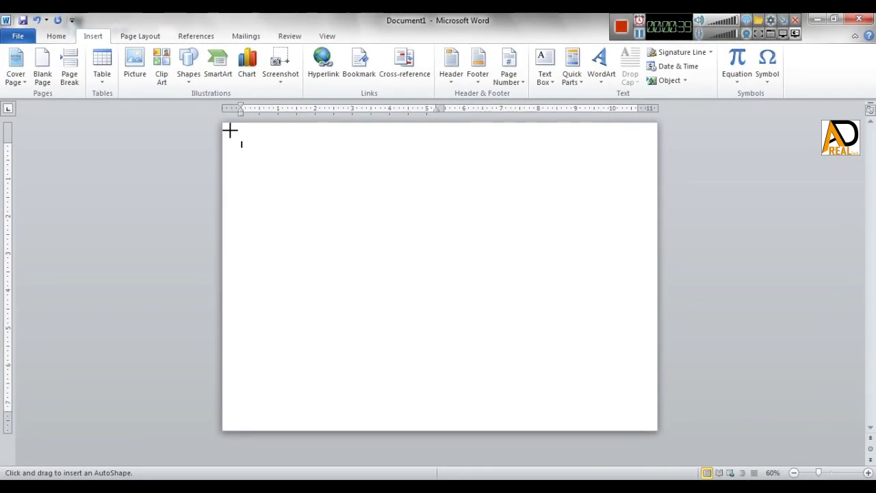
pyautogui.moveTo(229, 128)
pyautogui.mouseDown()
pyautogui.moveTo(429, 397)
pyautogui.moveTo(433, 422)
pyautogui.mouseUp()
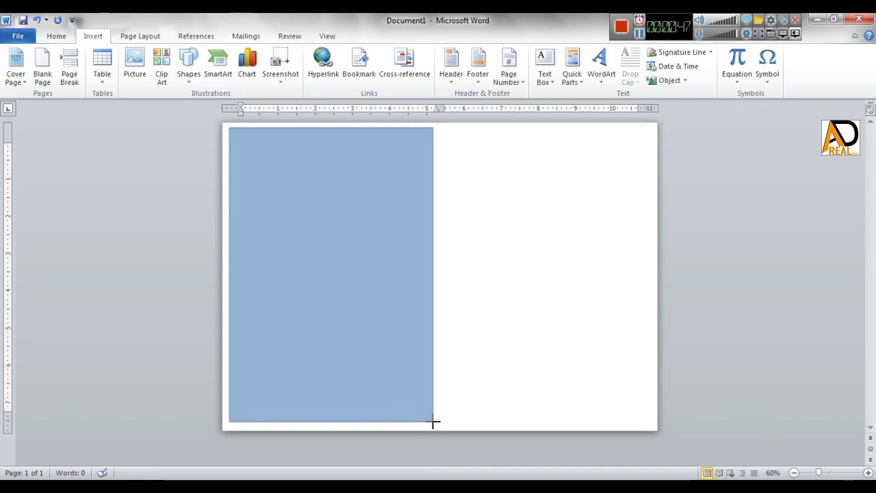
pyautogui.moveTo(433, 422); pyautogui.dragTo(433, 422)
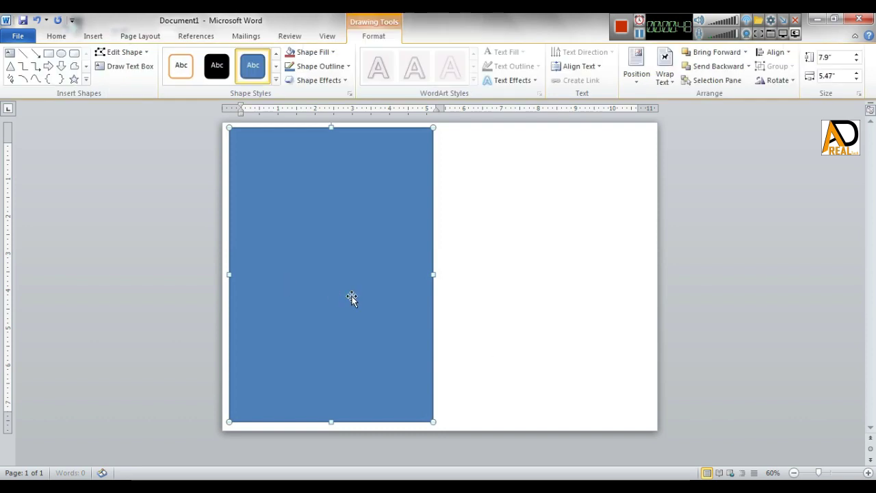
# Fill the rectangle orange with no outline and copy it onto the right half
pyautogui.click(312, 52)
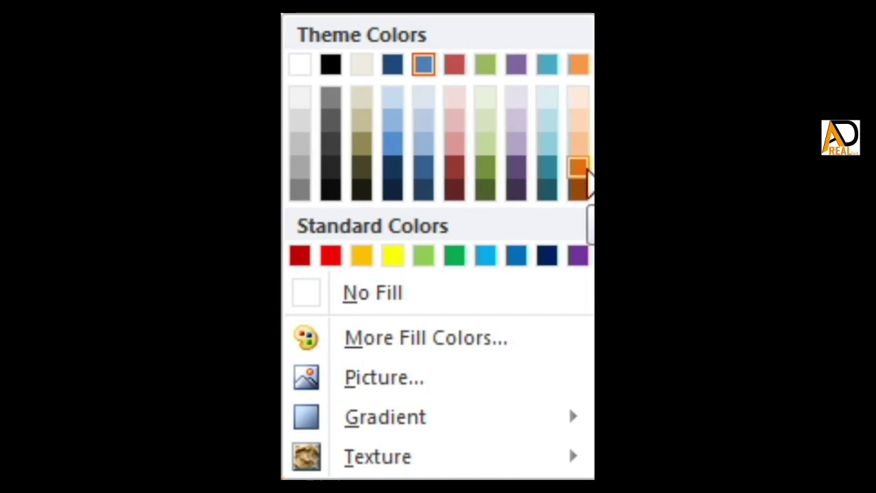
pyautogui.click(586, 173)
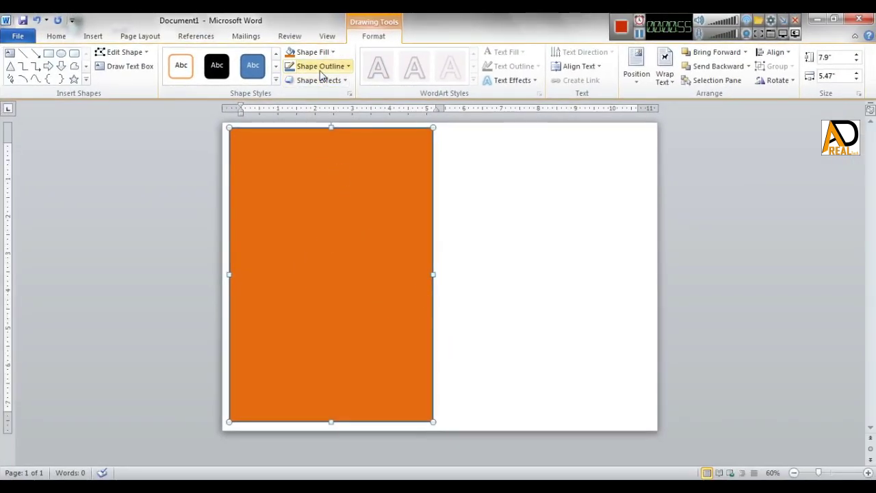
pyautogui.click(320, 68)
pyautogui.click(340, 172)
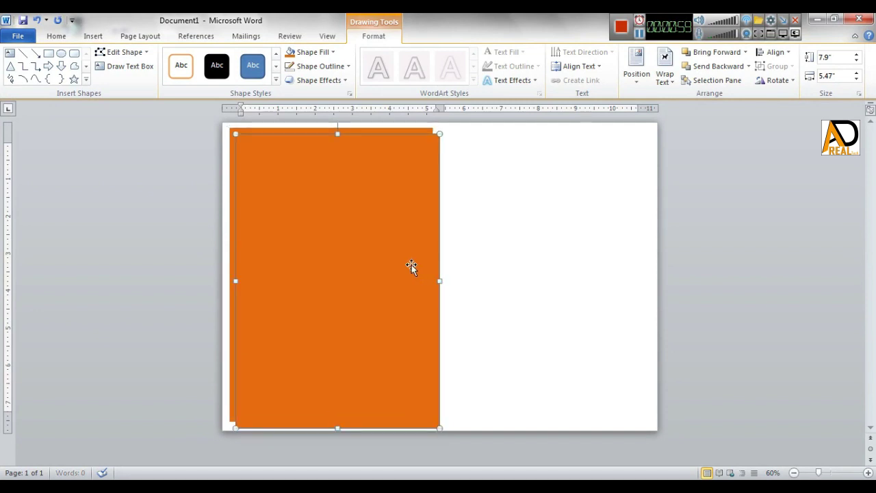
pyautogui.moveTo(428, 269); pyautogui.dragTo(602, 241)
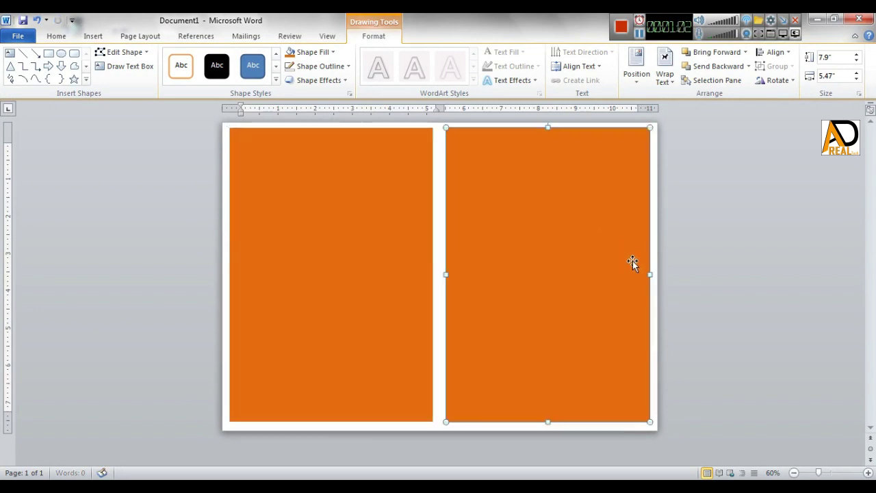
pyautogui.click(706, 277)
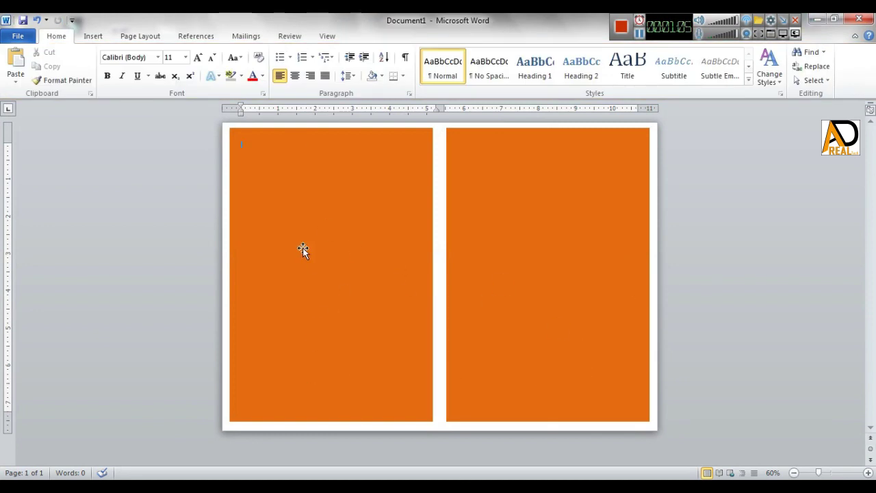
pyautogui.click(96, 39)
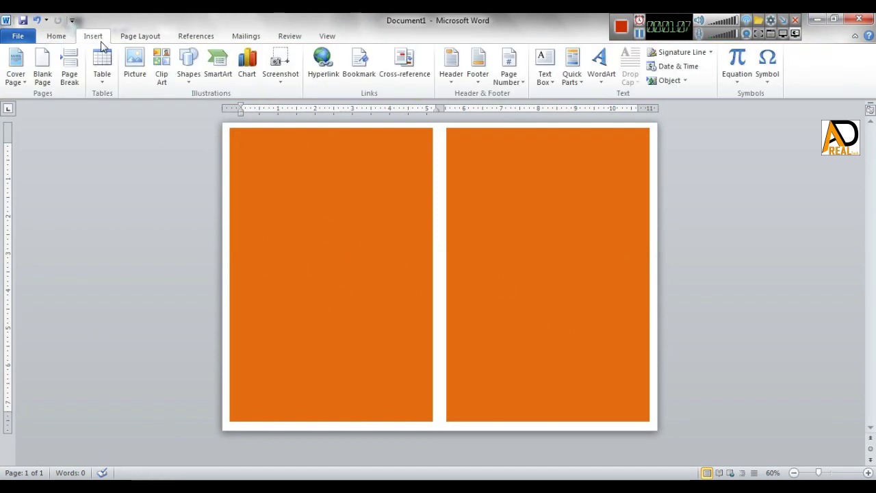
# Draw a snipped-corner rectangle inside the left orange panel with smaller corner snips
pyautogui.click(187, 67)
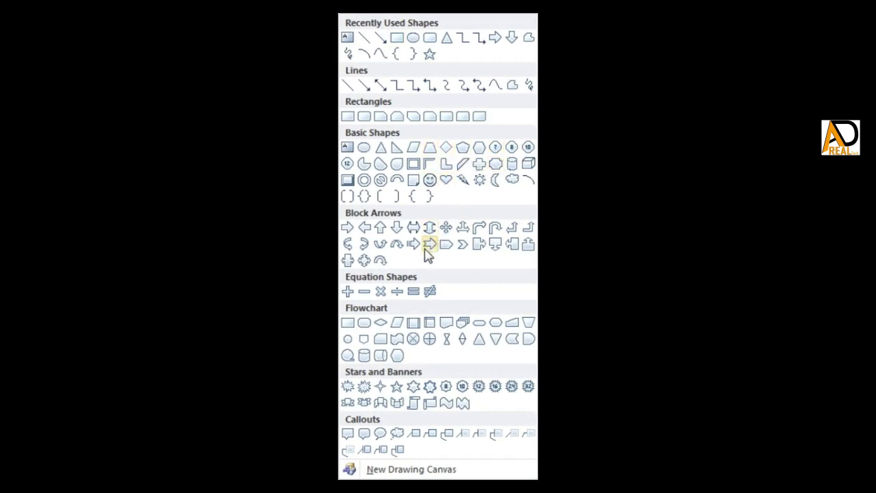
pyautogui.click(413, 119)
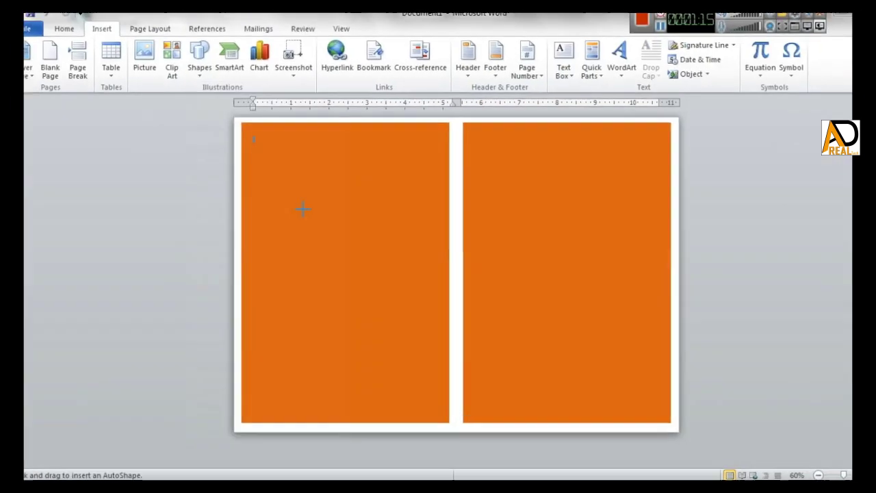
pyautogui.moveTo(241, 137)
pyautogui.mouseDown()
pyautogui.moveTo(417, 386)
pyautogui.moveTo(425, 413)
pyautogui.mouseUp()
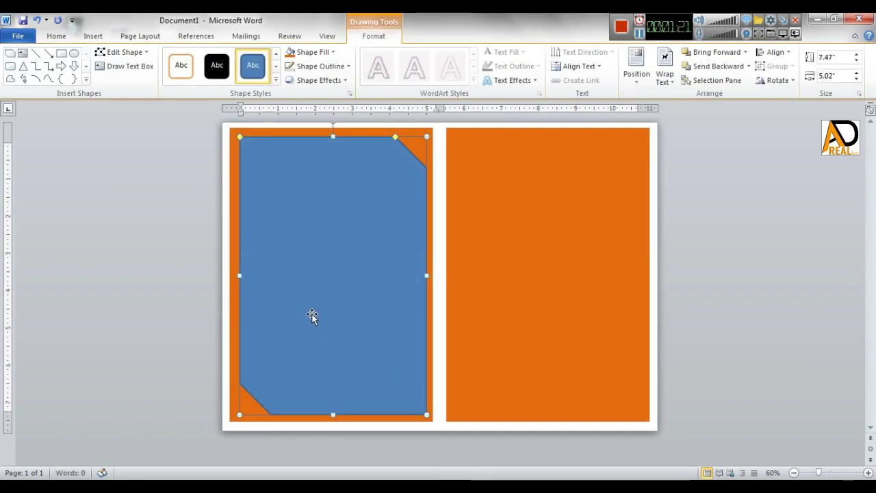
pyautogui.moveTo(306, 315); pyautogui.dragTo(305, 316)
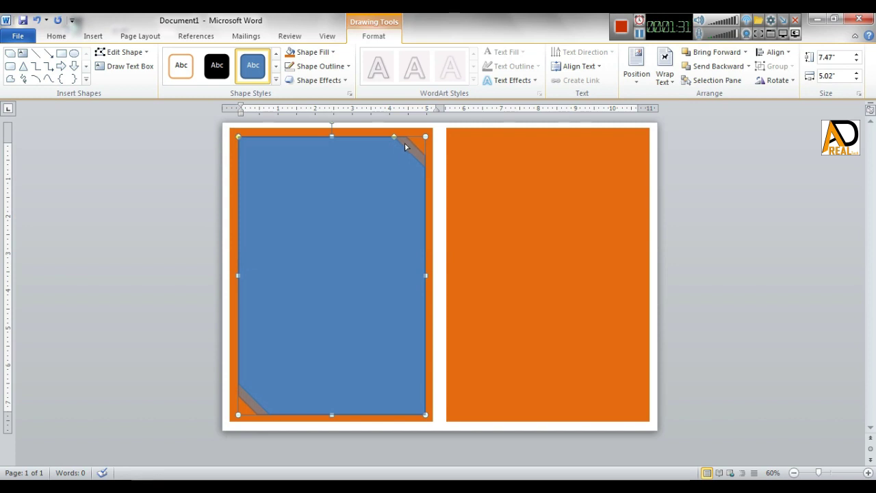
pyautogui.moveTo(404, 143); pyautogui.dragTo(406, 143)
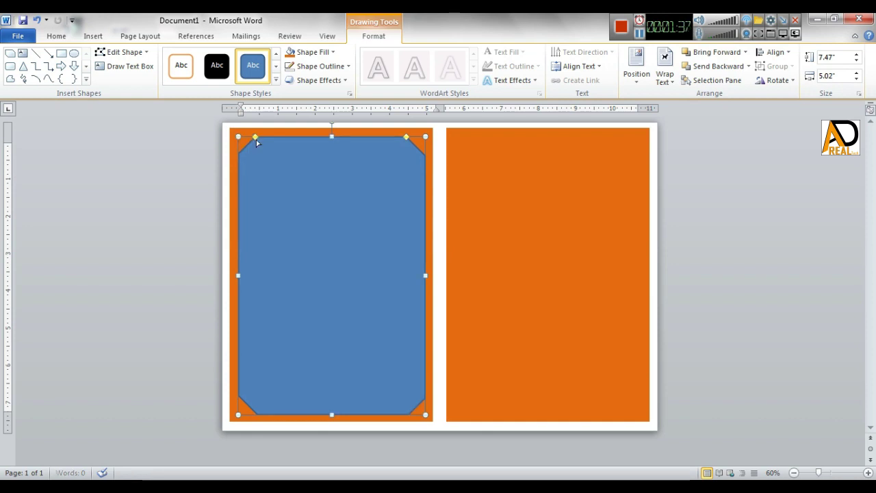
pyautogui.moveTo(256, 140); pyautogui.dragTo(231, 136)
pyautogui.click(701, 273)
pyautogui.doubleClick(335, 234)
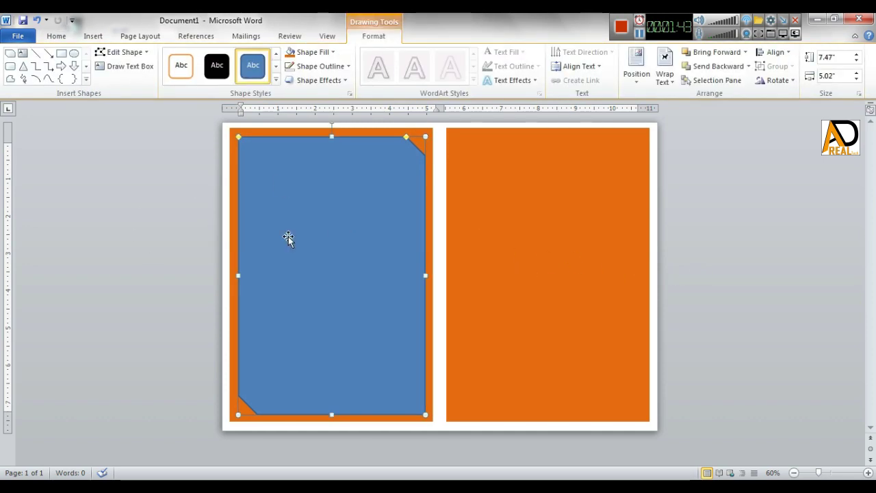
# Fill the snipped shape black and remove its outline
pyautogui.click(323, 52)
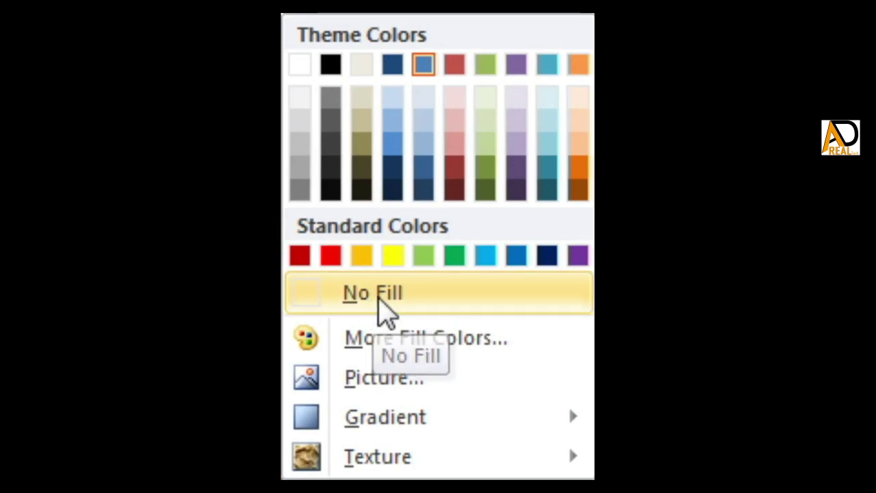
pyautogui.click(331, 64)
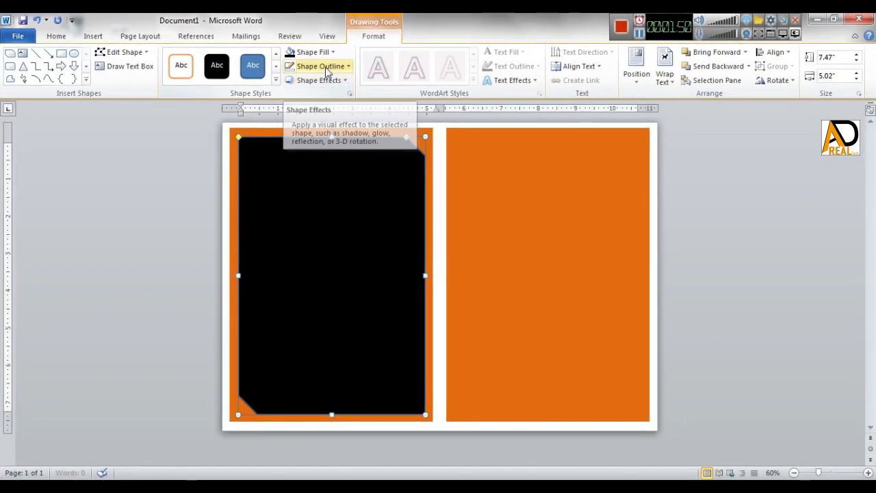
pyautogui.click(326, 68)
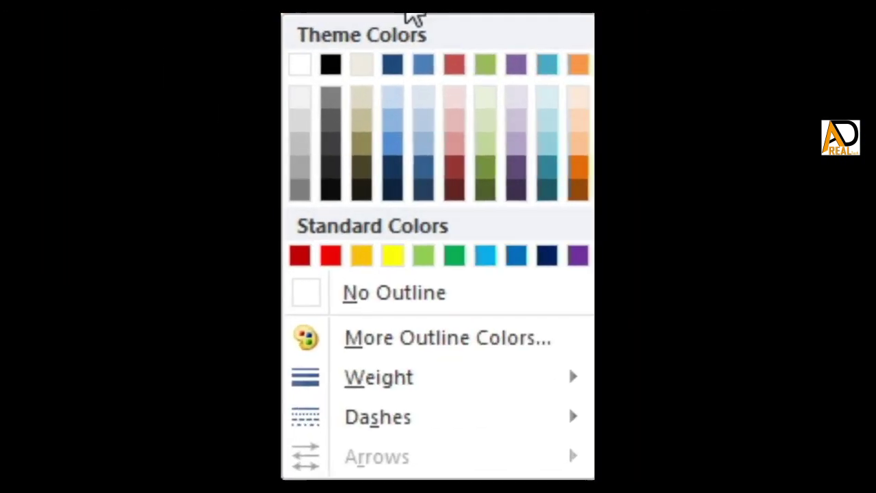
pyautogui.click(433, 302)
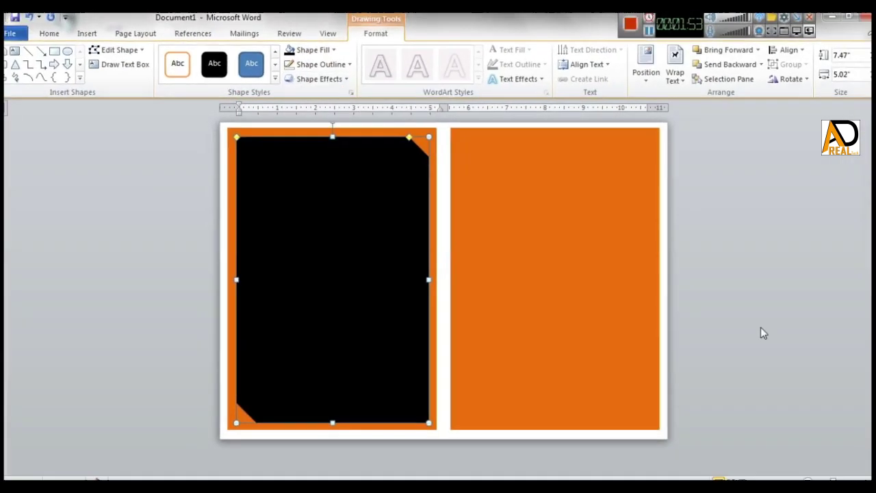
pyautogui.click(760, 322)
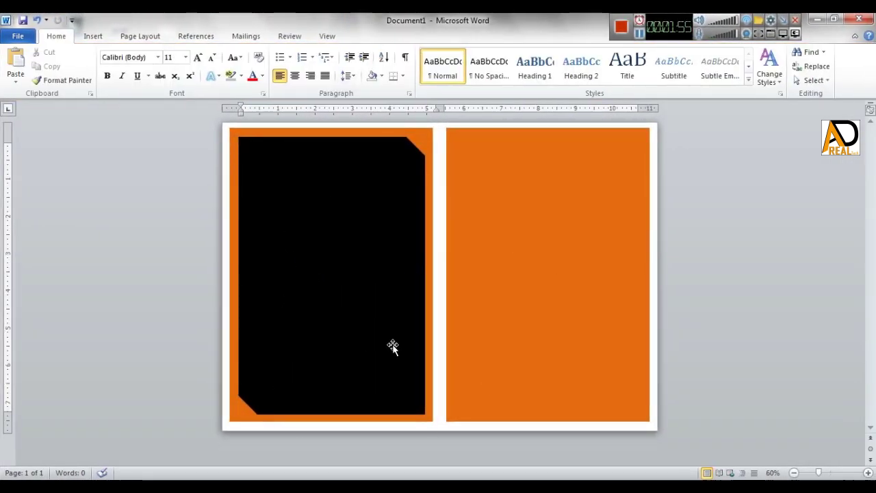
# Copy the black panel onto the right orange panel, nudging it left to fit
pyautogui.click(332, 307)
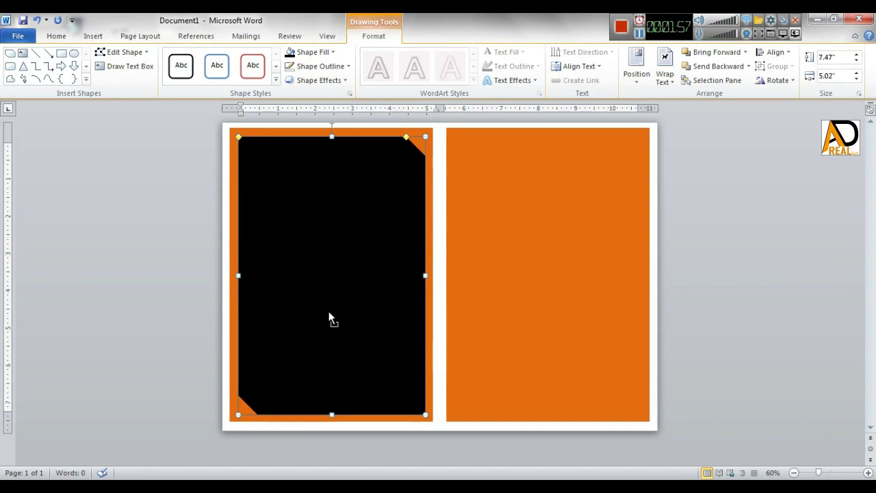
pyautogui.moveTo(328, 311); pyautogui.dragTo(335, 317)
pyautogui.keyDown('ctrl'); pyautogui.moveTo(359, 281); pyautogui.dragTo(577, 266); pyautogui.keyUp('ctrl')
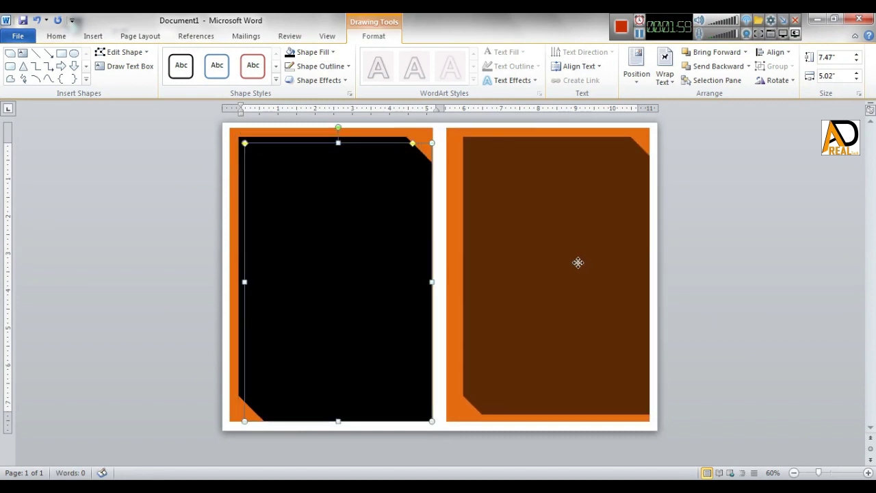
pyautogui.press('Left')
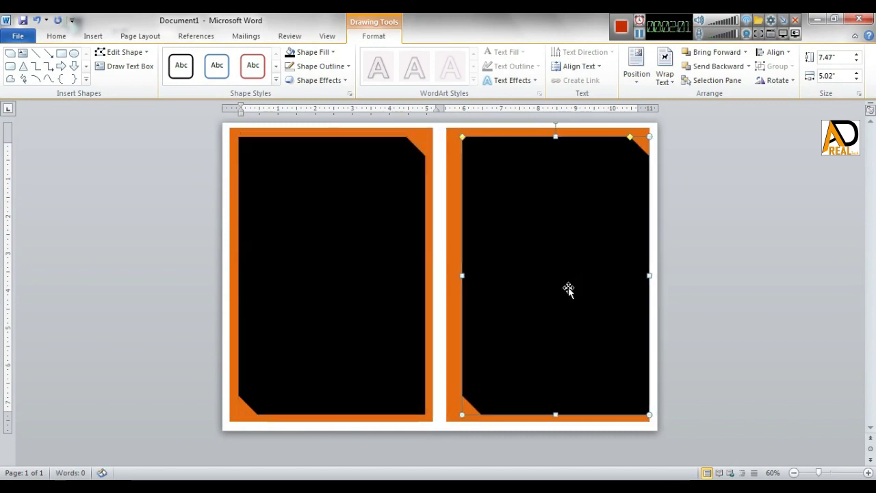
pyautogui.press('Left')
pyautogui.press('Left')
pyautogui.press('Left')
pyautogui.press('Left')
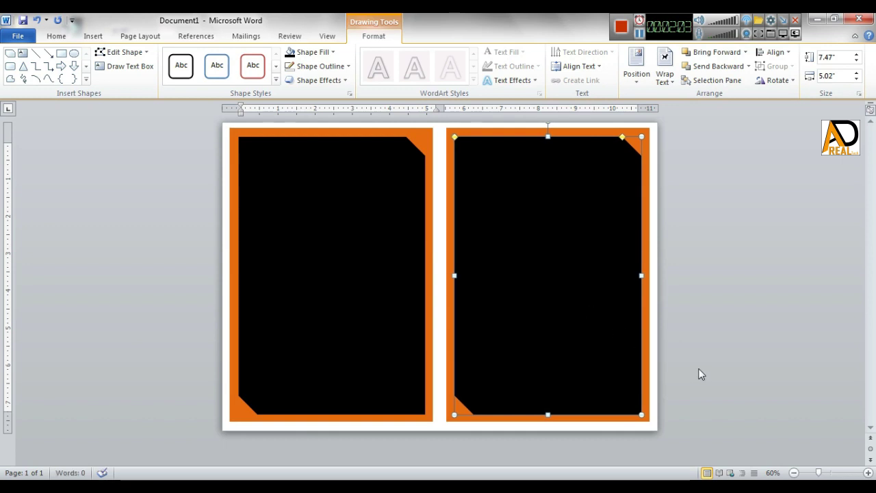
pyautogui.click(711, 361)
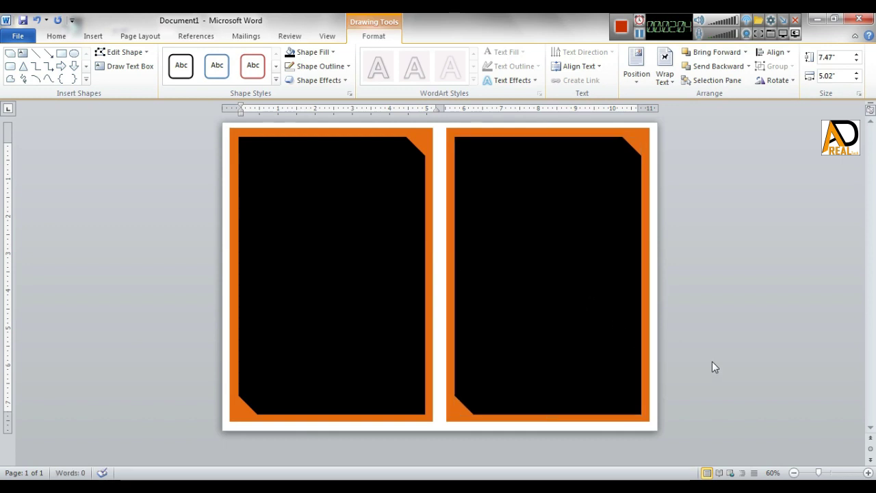
# Fill the left black panel with the Fish fossil texture
pyautogui.click(309, 322)
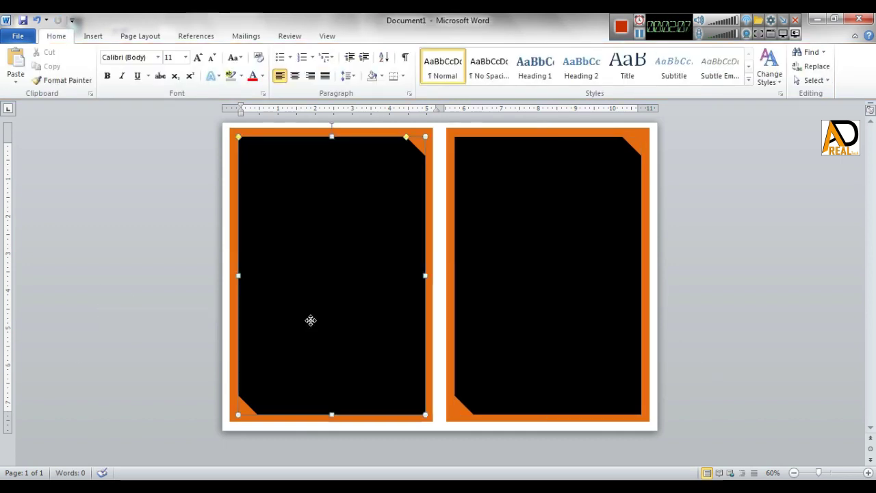
pyautogui.click(372, 35)
pyautogui.click(318, 53)
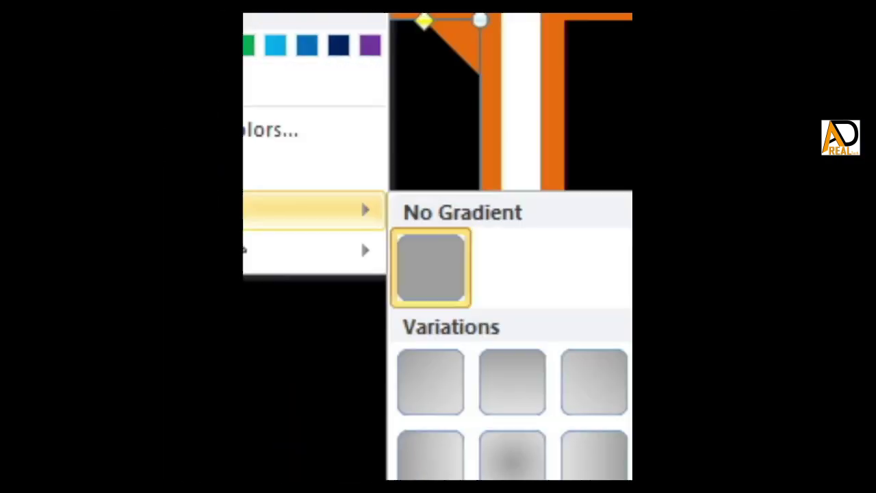
pyautogui.moveTo(427, 418)
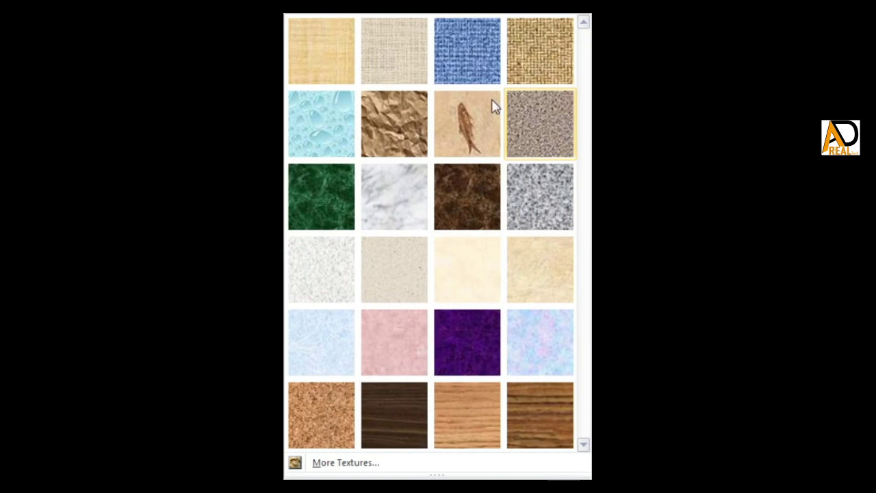
pyautogui.click(476, 140)
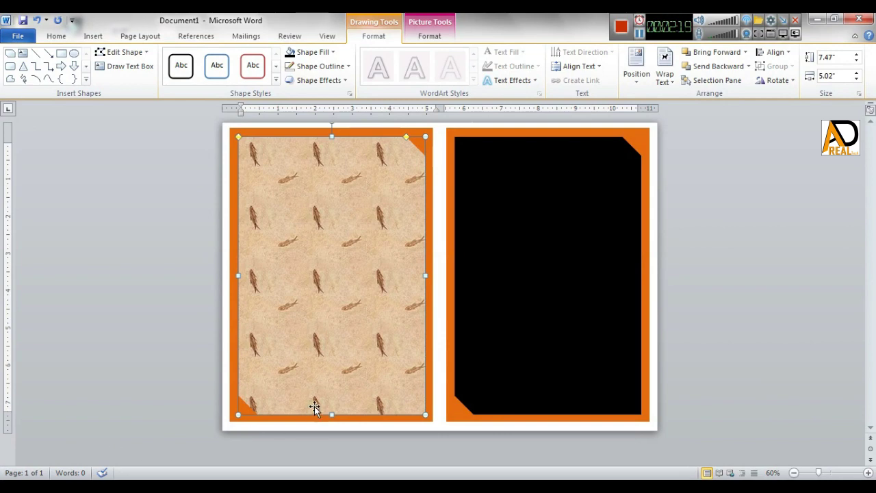
# Apply an Inside Center shadow to the textured left panel
pyautogui.click(317, 80)
pyautogui.moveTo(308, 103)
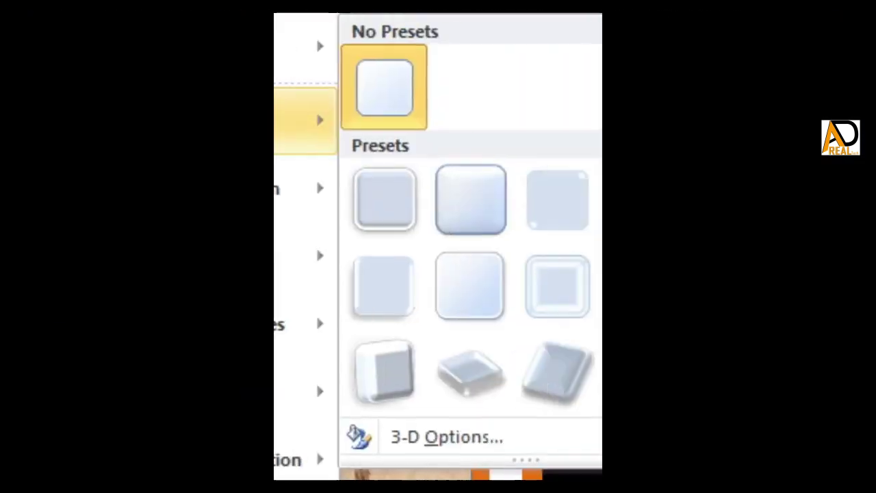
pyautogui.moveTo(308, 120)
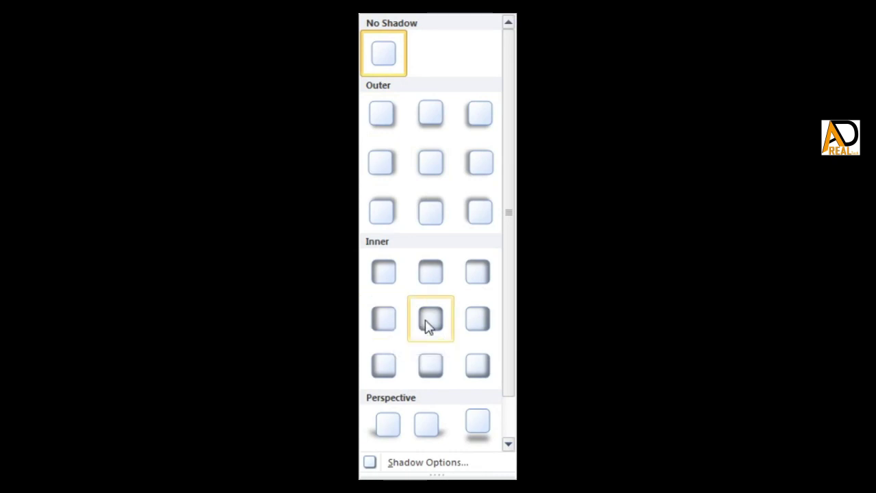
pyautogui.click(428, 322)
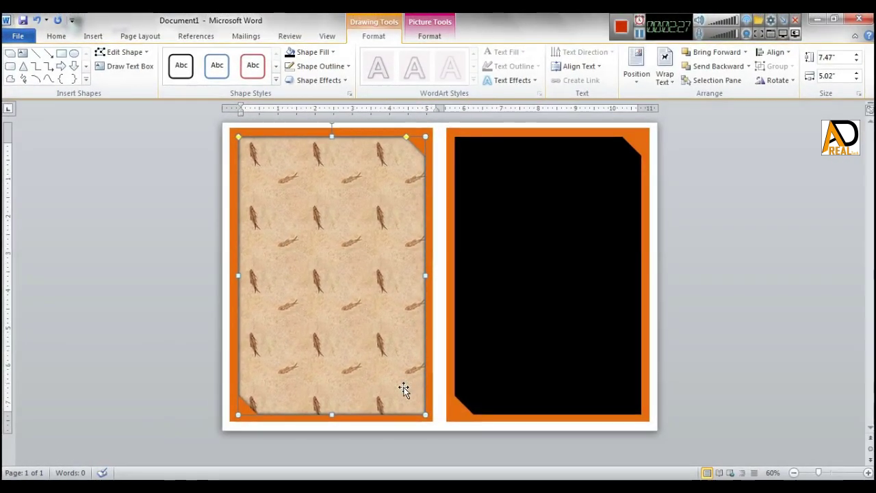
# Set the shadow to 88 pt blur, 30° angle and 7% transparency
pyautogui.click(344, 81)
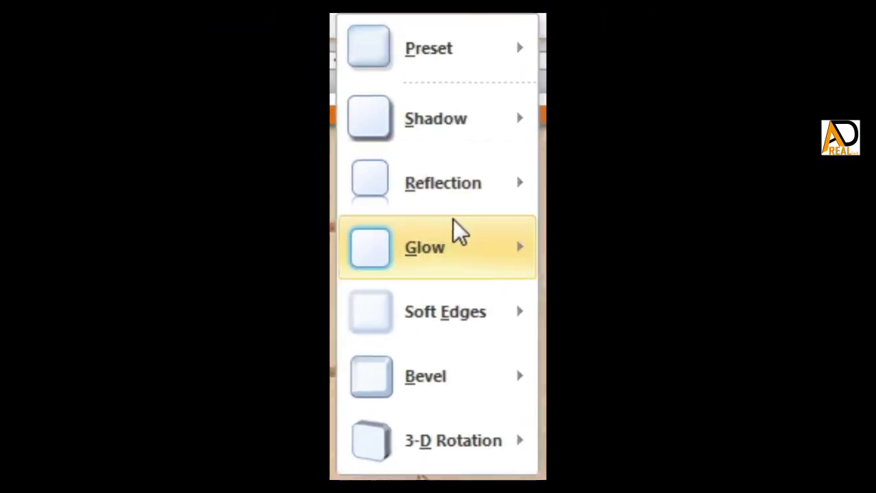
pyautogui.moveTo(327, 135)
pyautogui.click(395, 469)
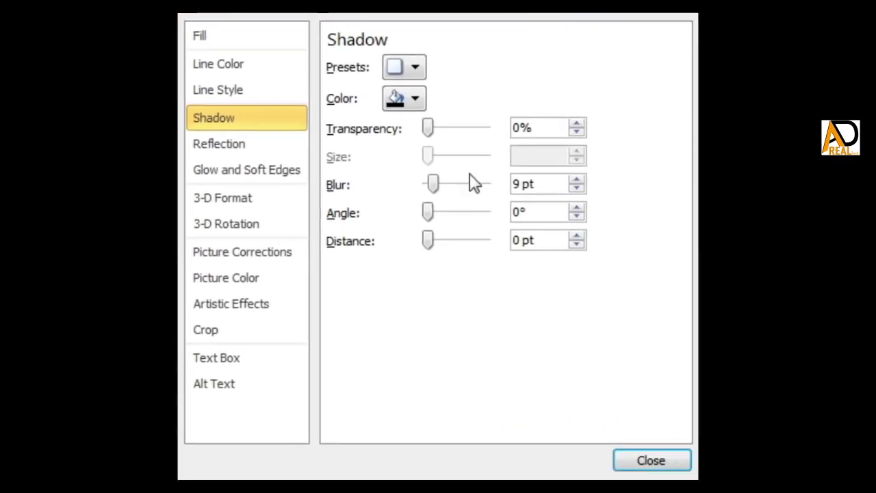
pyautogui.moveTo(441, 192); pyautogui.dragTo(484, 186)
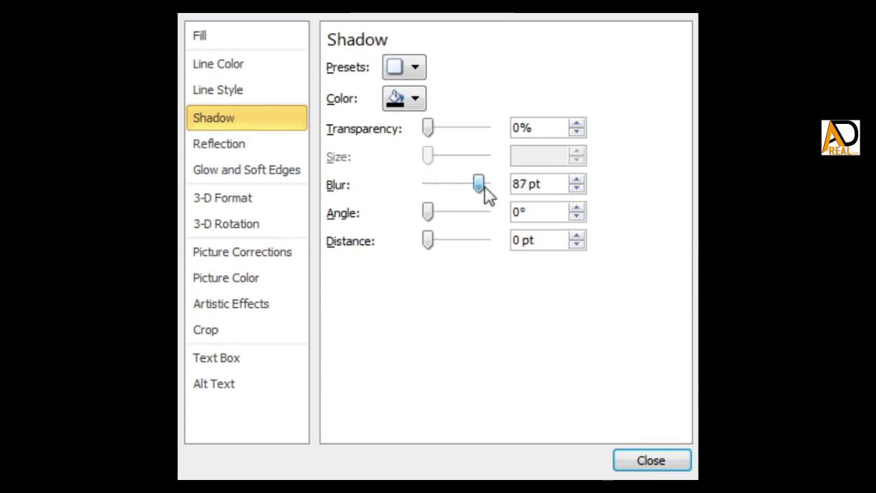
pyautogui.moveTo(483, 190); pyautogui.dragTo(485, 190)
pyautogui.moveTo(431, 213)
pyautogui.mouseDown()
pyautogui.moveTo(446, 213)
pyautogui.moveTo(450, 248)
pyautogui.moveTo(430, 251)
pyautogui.mouseUp()
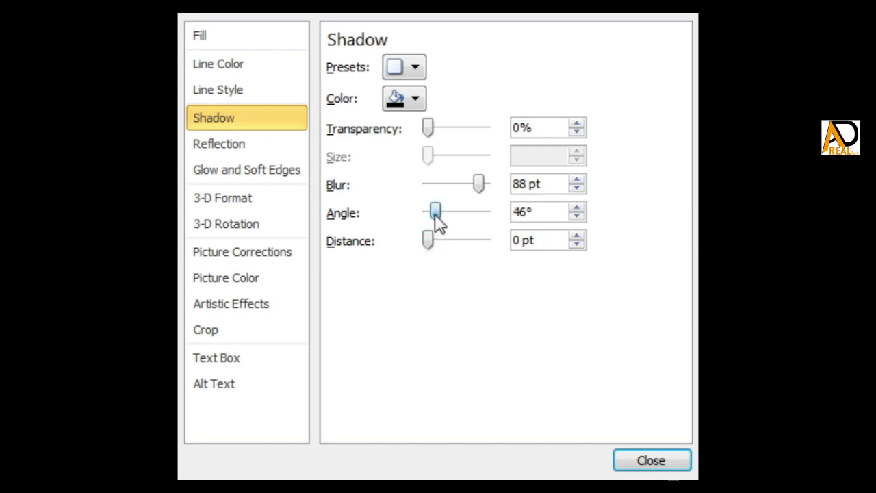
pyautogui.moveTo(435, 217); pyautogui.dragTo(425, 220)
pyautogui.moveTo(427, 128); pyautogui.dragTo(428, 141)
pyautogui.click(655, 462)
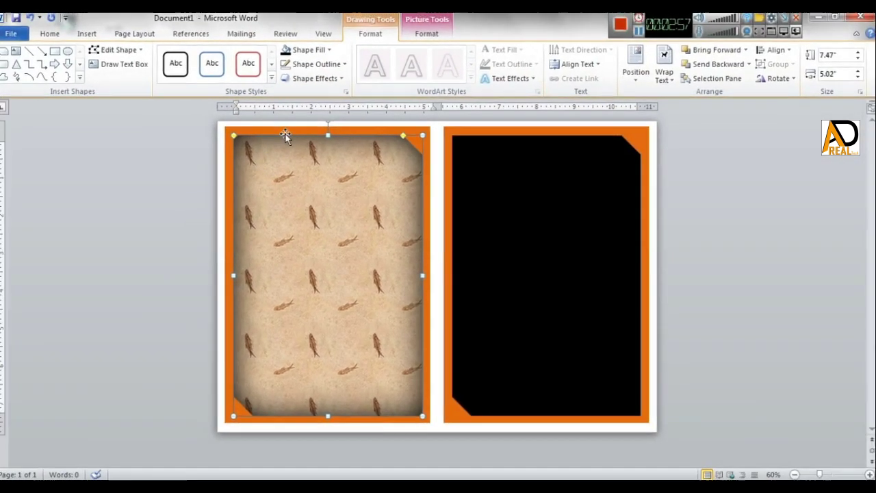
# Zoom back to 60% and draw a rectangle band across the middle of the left panel
pyautogui.click(693, 338)
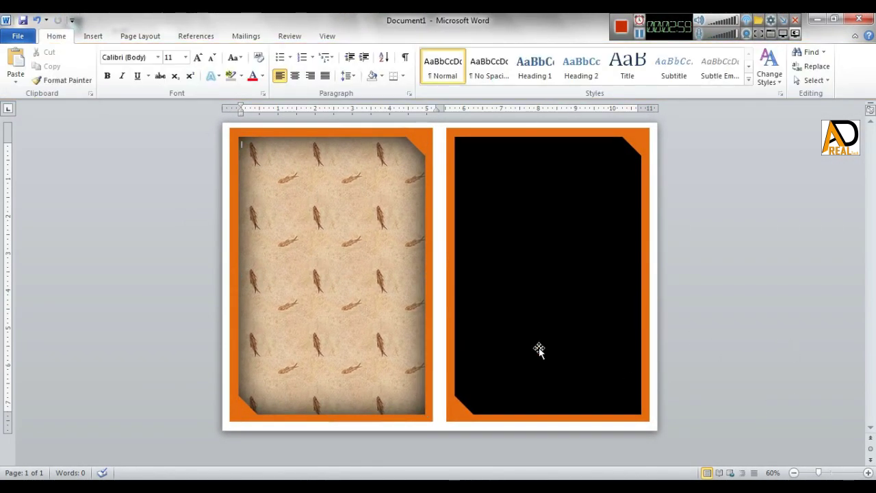
pyautogui.keyDown('ctrl'); pyautogui.scroll(2, 481, 366); pyautogui.keyUp('ctrl')
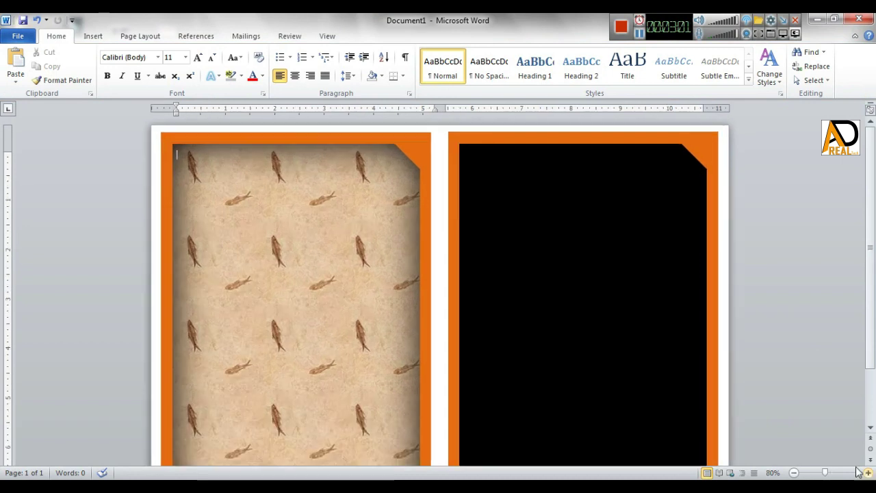
pyautogui.scroll(5, 481, 366)
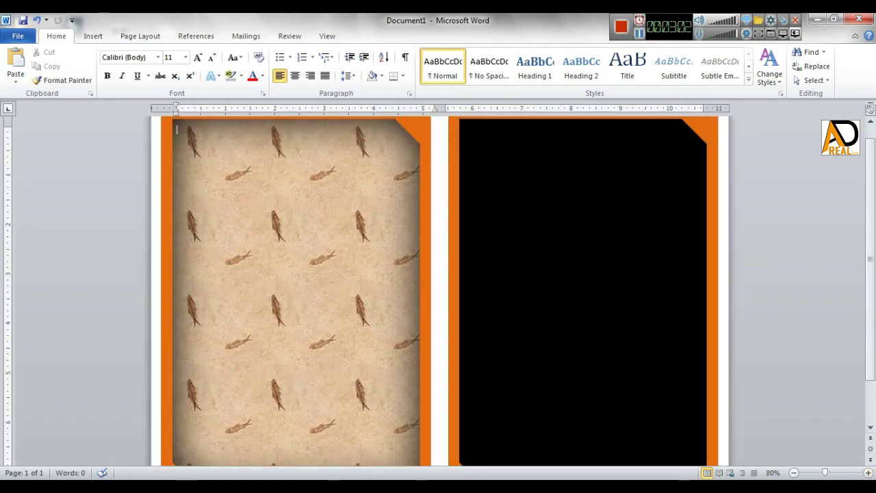
pyautogui.click(793, 472)
pyautogui.click(793, 472)
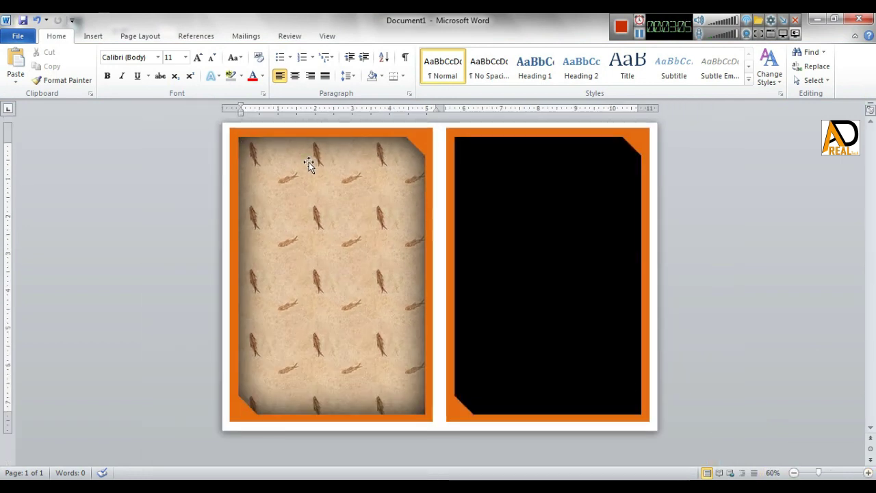
pyautogui.click(94, 37)
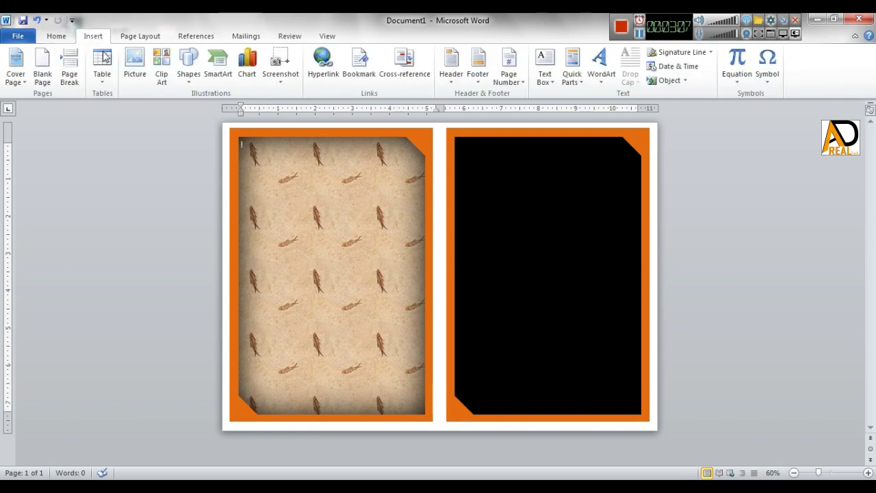
pyautogui.click(194, 77)
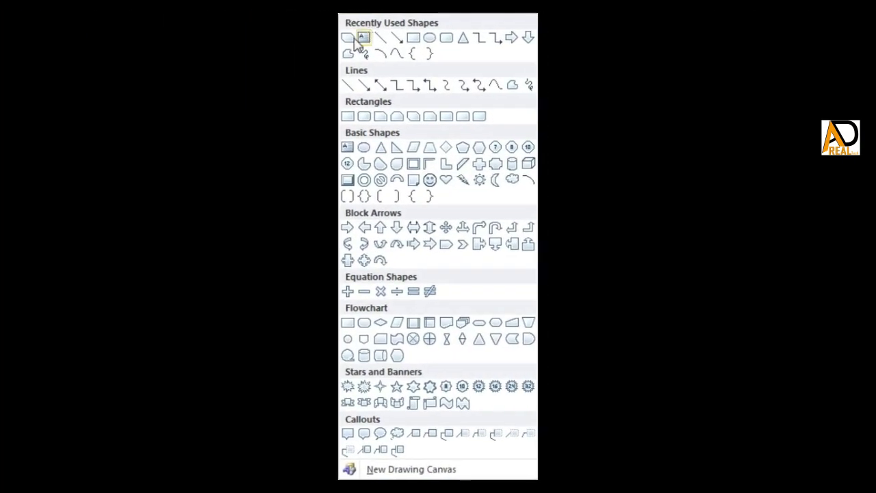
pyautogui.click(411, 37)
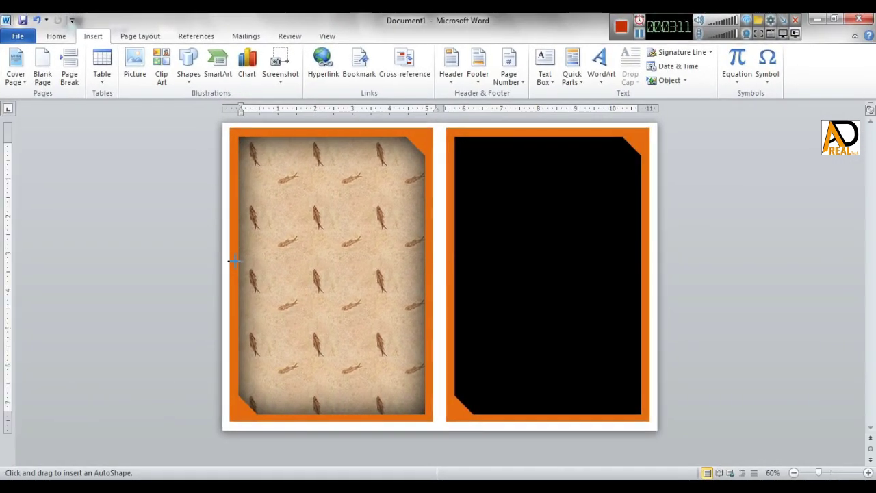
pyautogui.moveTo(241, 260); pyautogui.dragTo(424, 326)
pyautogui.press('Up')
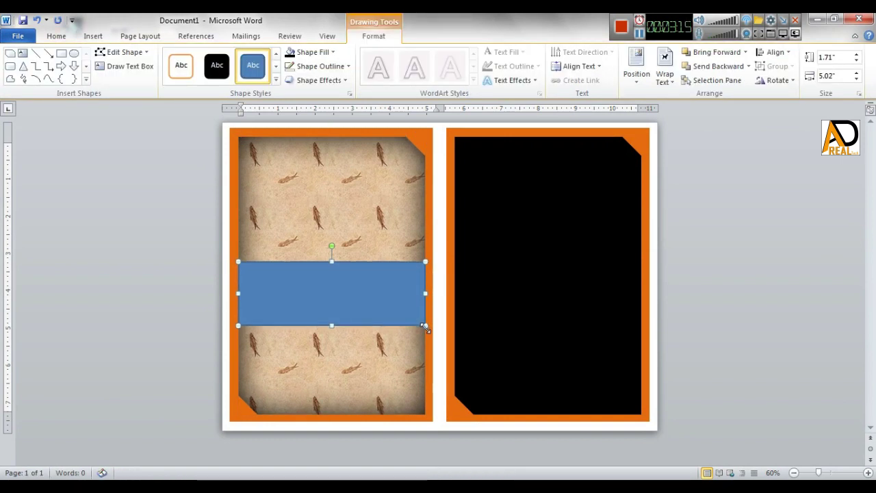
pyautogui.press('Up')
pyautogui.press('Up')
pyautogui.press('Up')
pyautogui.press('Up')
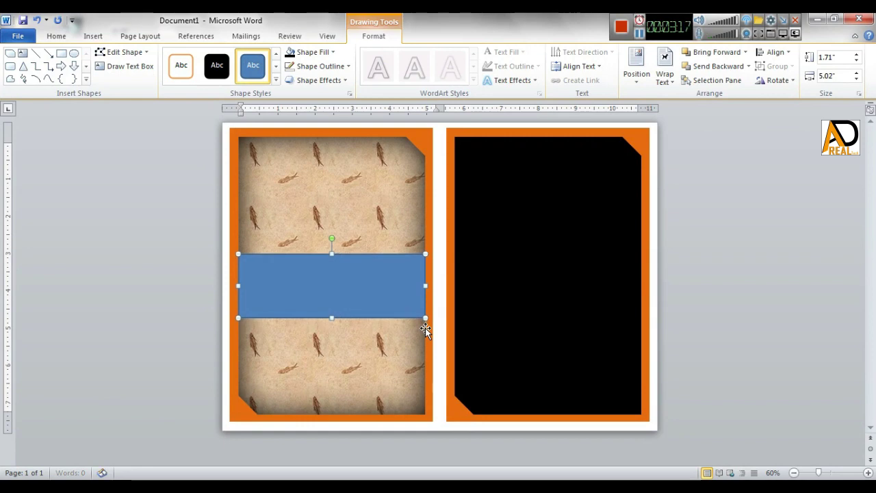
# Fill the band dark red and remove its outline
pyautogui.click(314, 52)
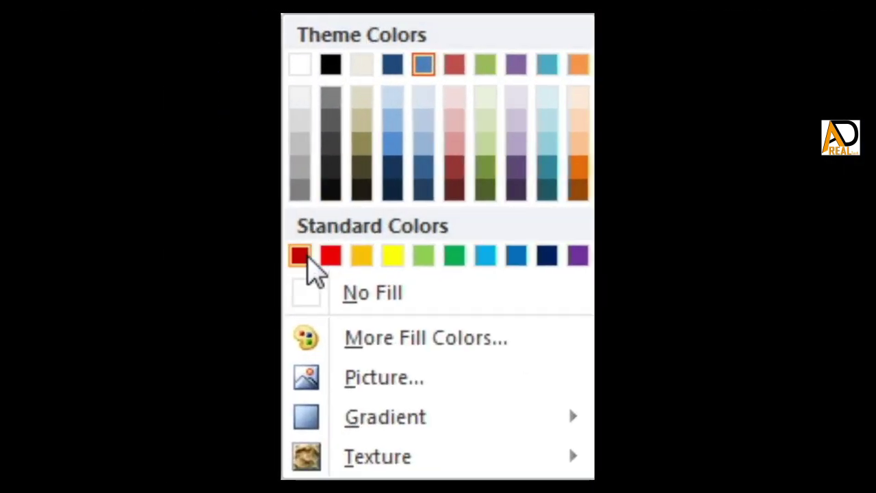
pyautogui.click(307, 257)
pyautogui.click(315, 67)
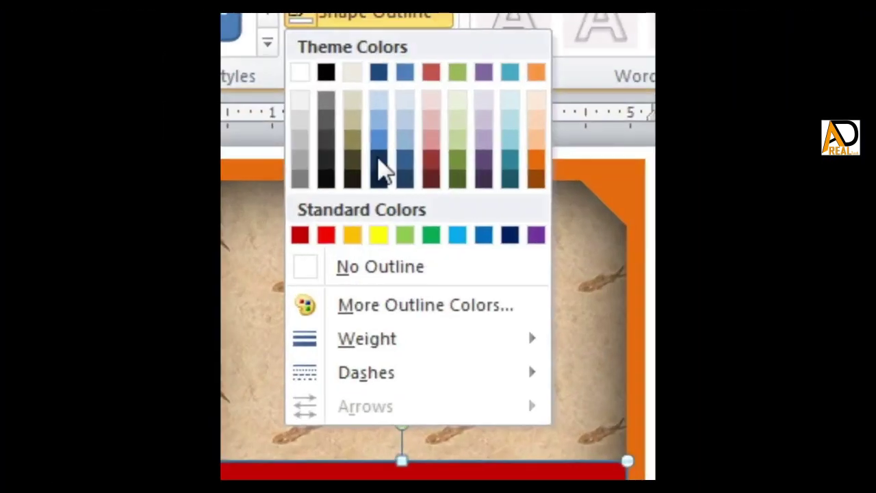
pyautogui.click(380, 267)
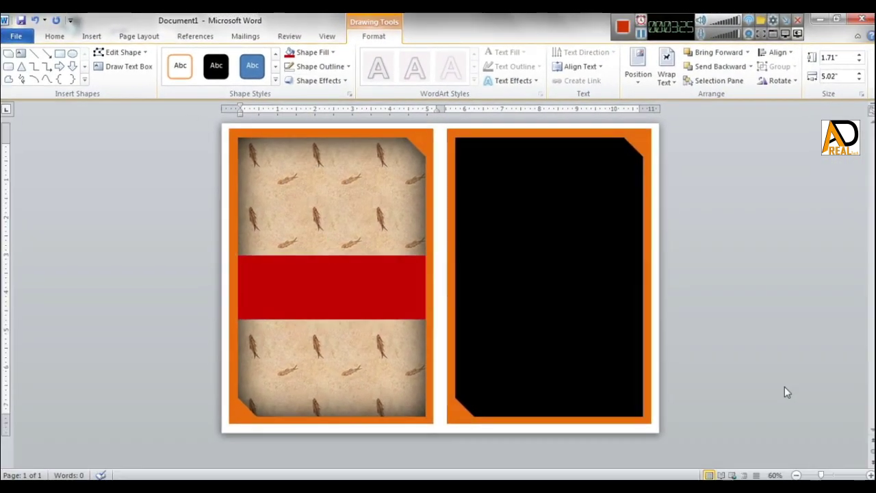
pyautogui.click(784, 392)
# Apply an inner shadow to the dark red band and raise its blur to 48 pt
pyautogui.click(360, 287)
pyautogui.press('Escape')
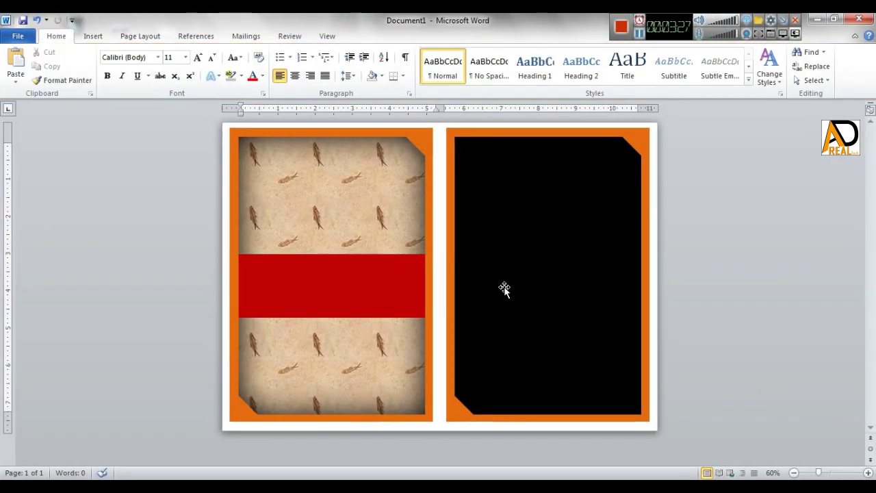
pyautogui.doubleClick(360, 254)
pyautogui.click(328, 80)
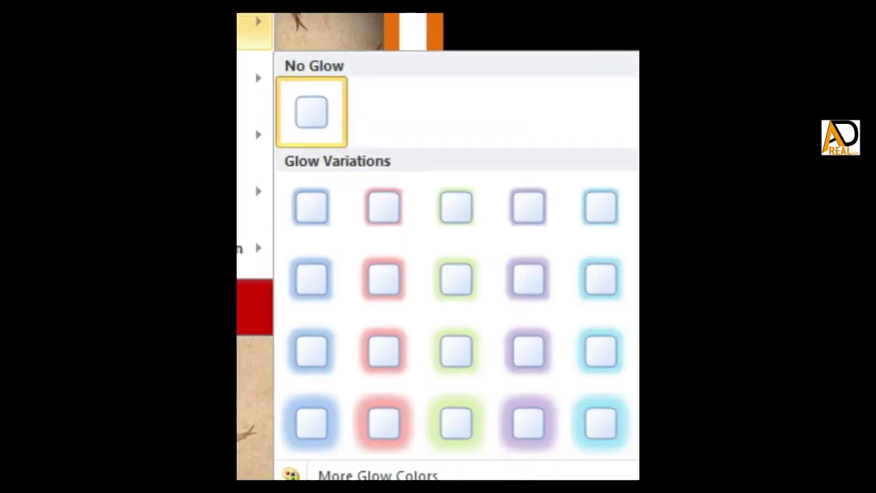
pyautogui.moveTo(433, 119)
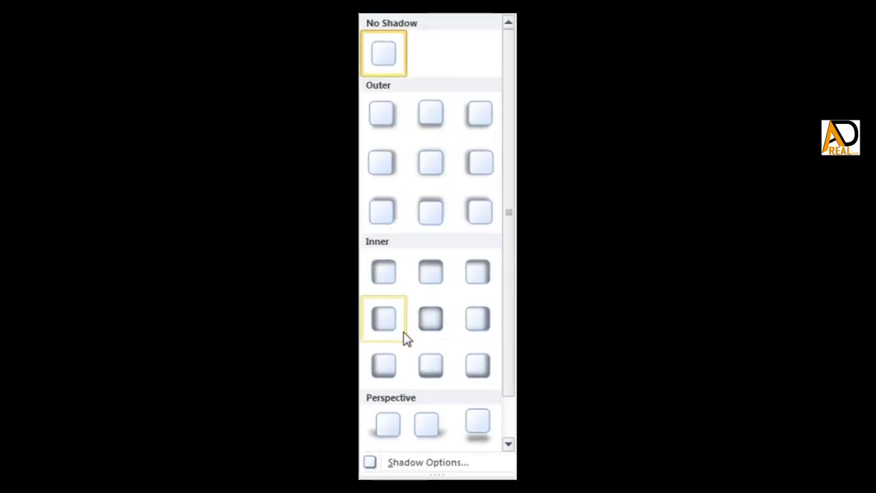
pyautogui.click(431, 329)
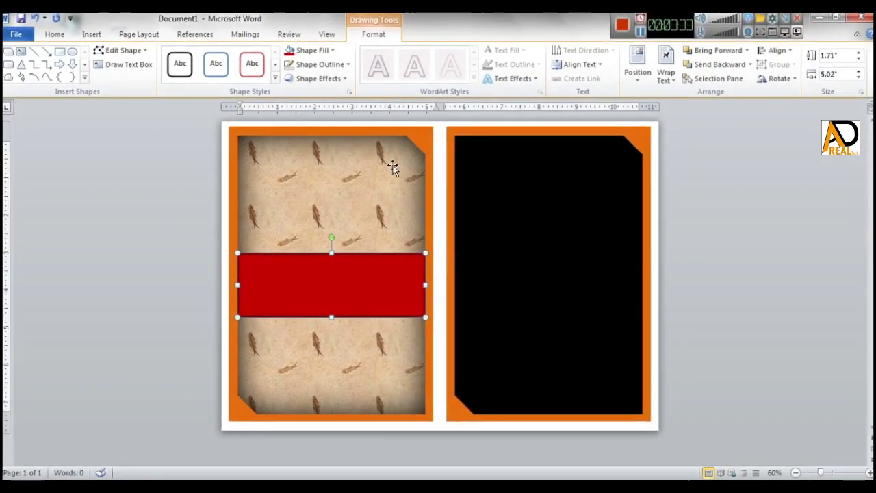
pyautogui.click(325, 79)
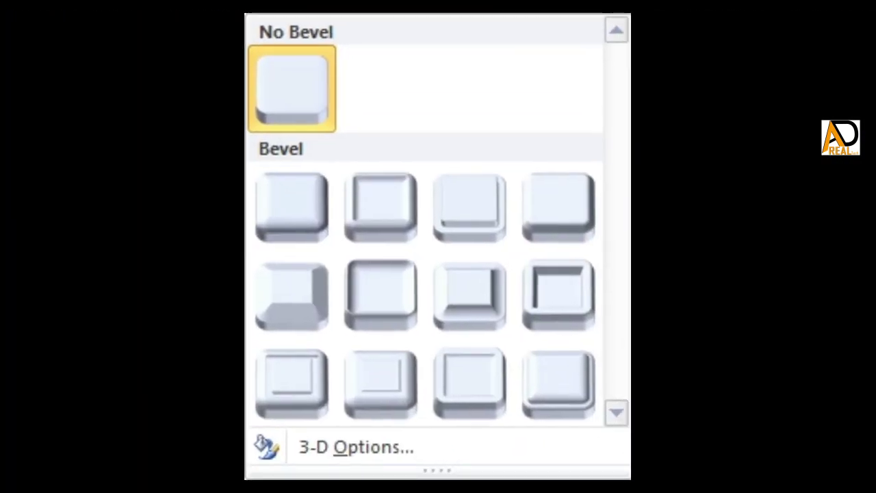
pyautogui.click(454, 464)
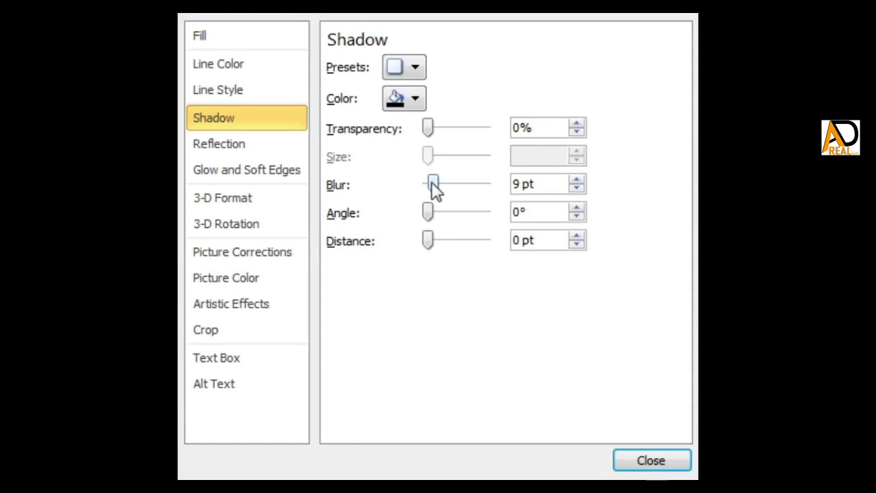
pyautogui.moveTo(433, 185); pyautogui.dragTo(454, 186)
pyautogui.click(651, 464)
pyautogui.click(714, 370)
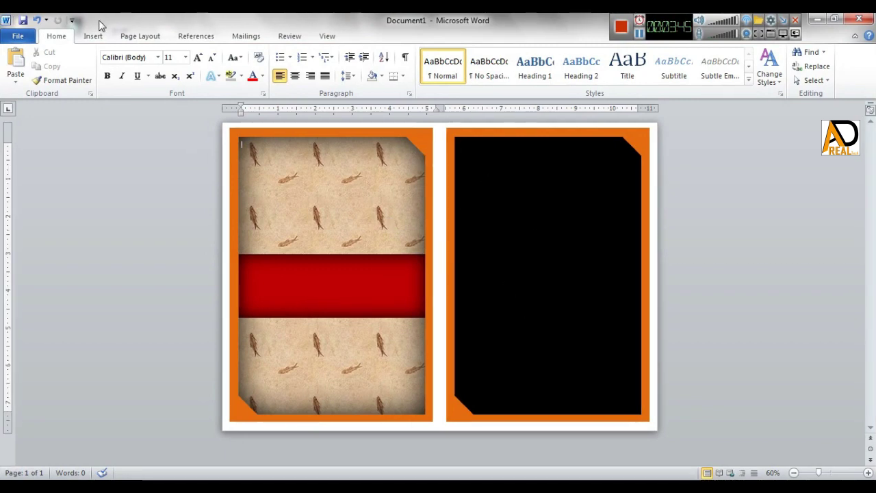
# Insert orange gradient WordArt reading 'Menu' and move it onto the red band
pyautogui.click(94, 37)
pyautogui.click(597, 60)
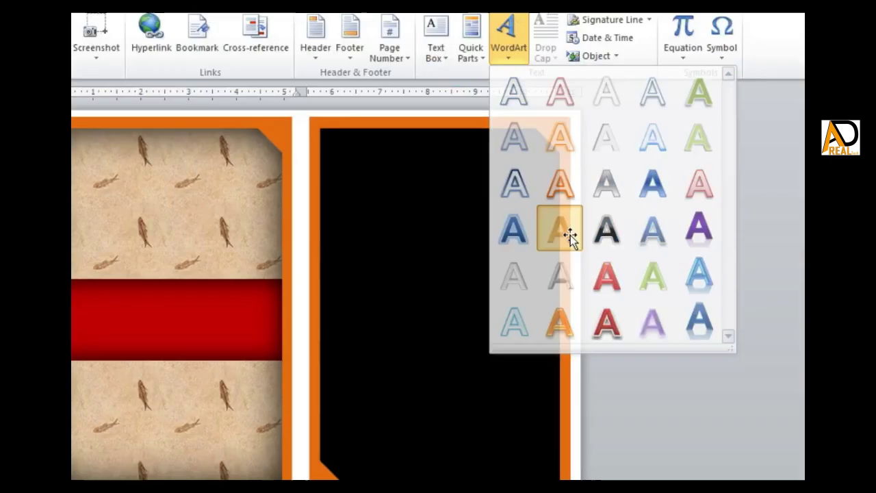
pyautogui.click(382, 297)
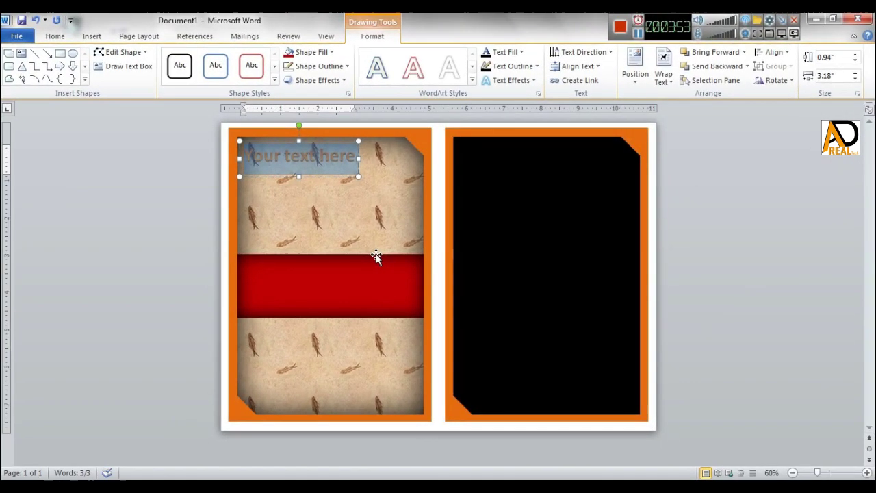
pyautogui.write('M')
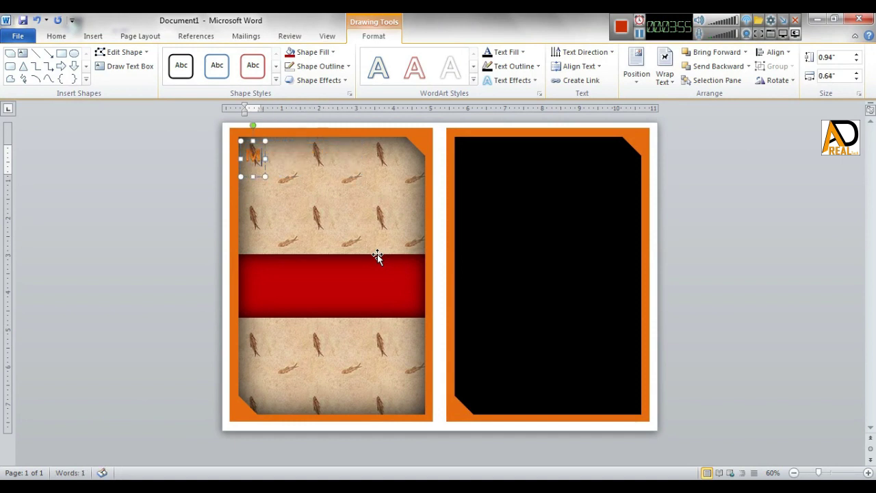
pyautogui.write('EN')
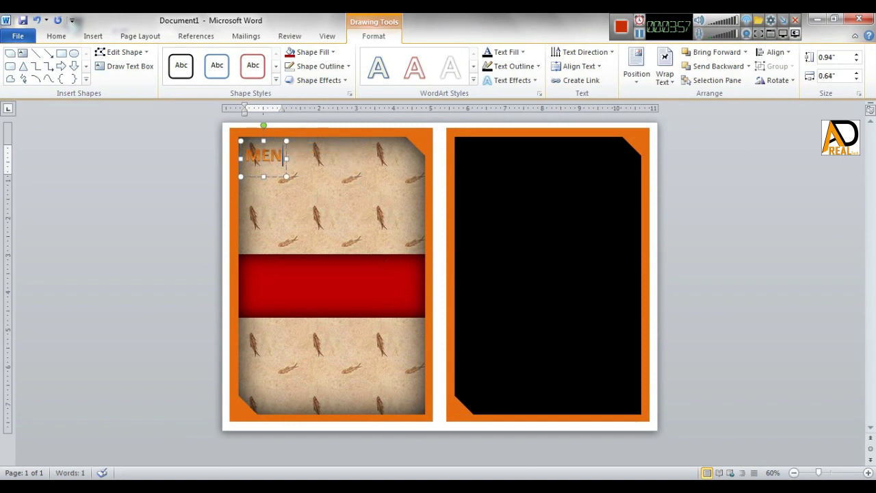
pyautogui.press('BackSpace')
pyautogui.press('BackSpace')
pyautogui.write('enu')
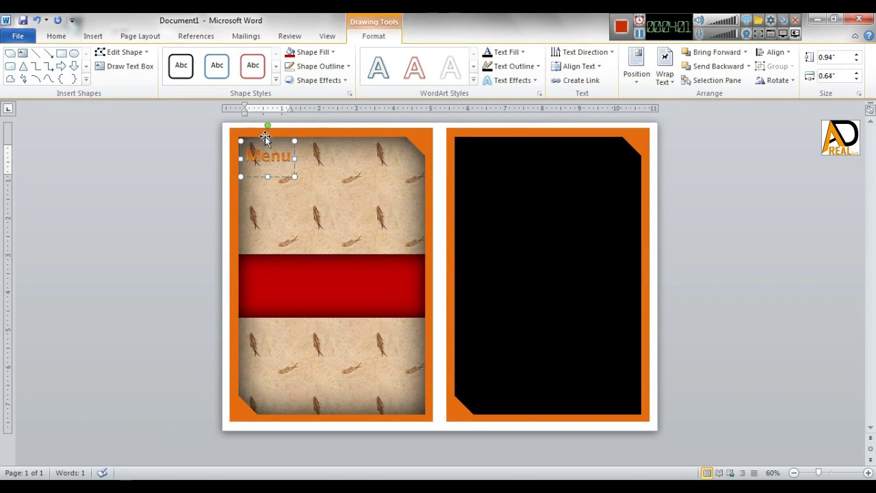
pyautogui.moveTo(265, 138)
pyautogui.mouseDown()
pyautogui.moveTo(295, 305)
pyautogui.moveTo(420, 282)
pyautogui.mouseUp()
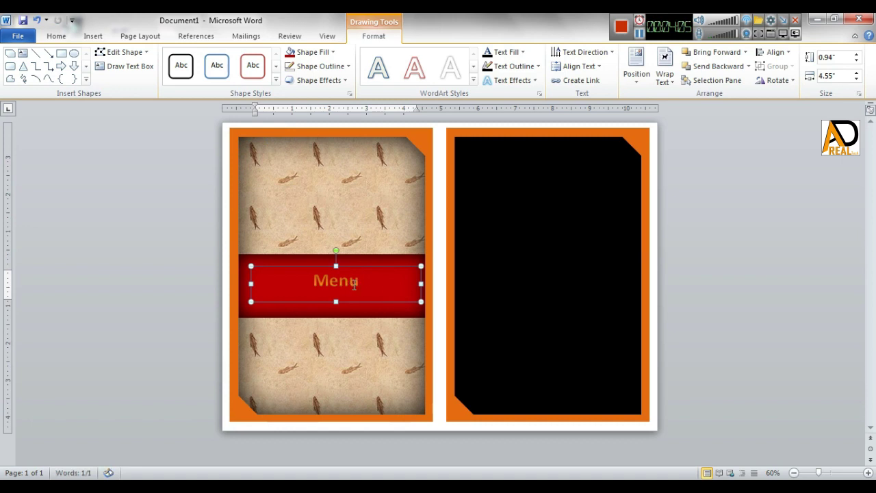
# Grow the Menu WordArt text to 80 pt
pyautogui.doubleClick(354, 285)
pyautogui.click(60, 36)
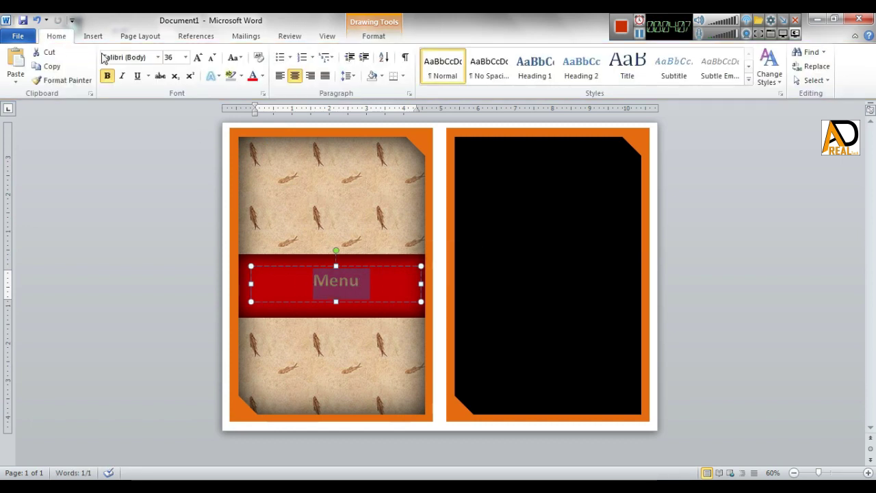
pyautogui.click(197, 58)
pyautogui.click(198, 59)
pyautogui.click(198, 59)
pyautogui.click(198, 58)
pyautogui.click(198, 59)
pyautogui.click(198, 58)
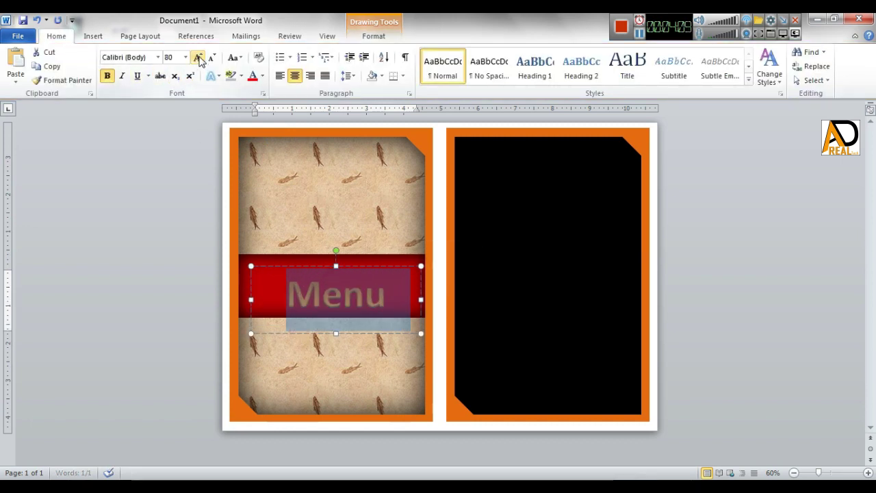
pyautogui.click(158, 58)
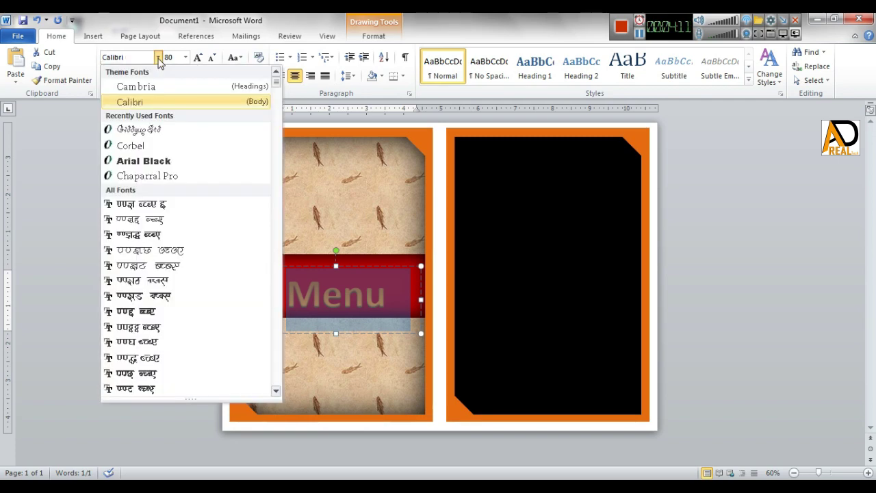
pyautogui.click(158, 57)
# Give the Menu text a dark orange text fill
pyautogui.click(374, 36)
pyautogui.click(521, 52)
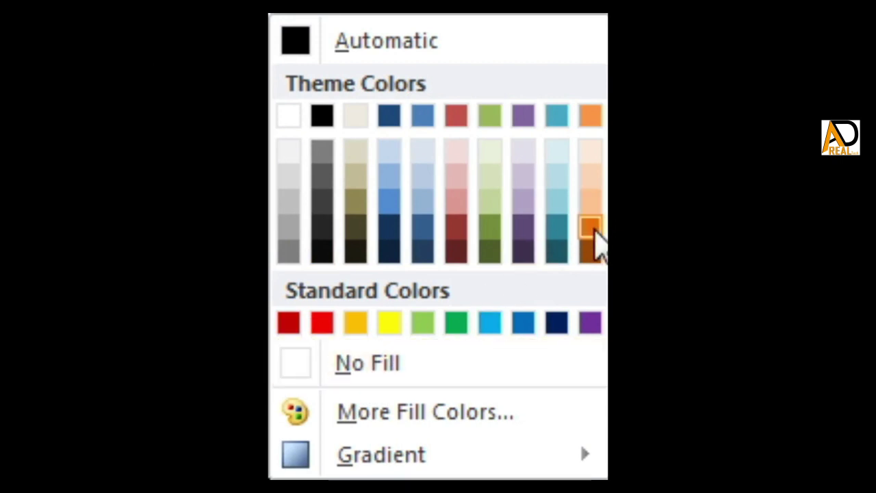
pyautogui.click(594, 227)
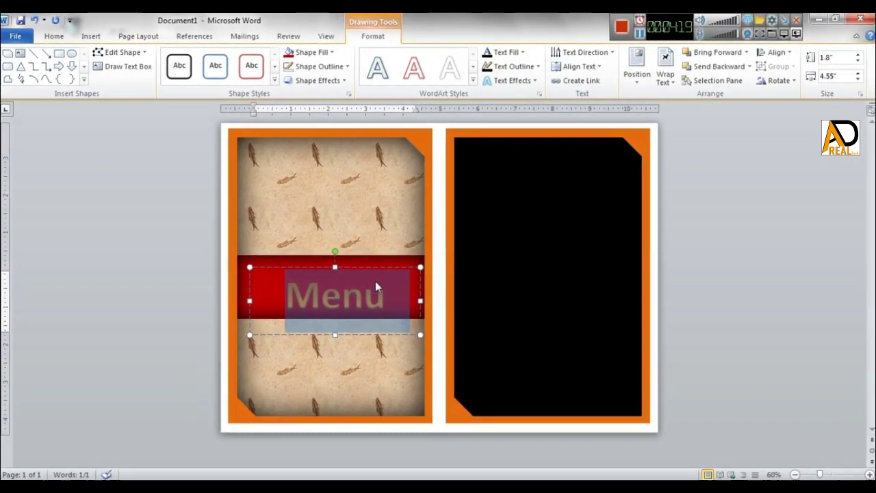
pyautogui.click(368, 257)
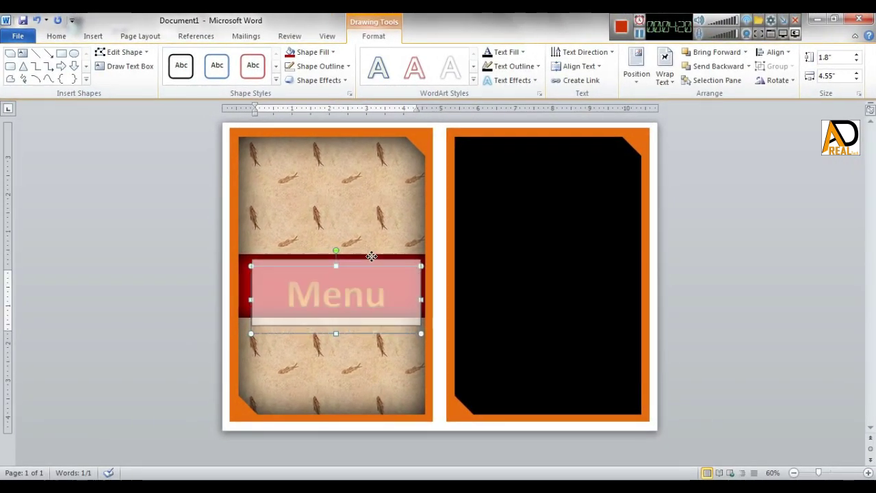
pyautogui.doubleClick(382, 292)
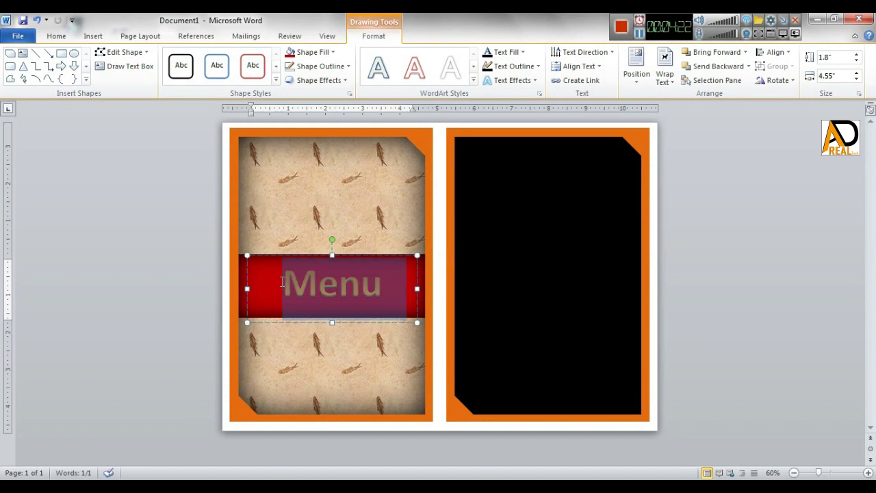
# Change the Menu text font to Berlin Sans FB Demi
pyautogui.click(56, 36)
pyautogui.click(158, 57)
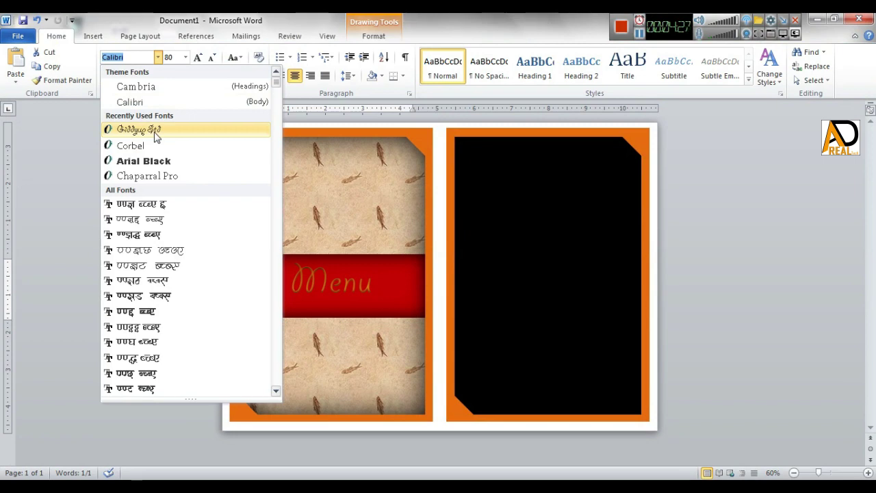
pyautogui.scroll(-5, 183, 291)
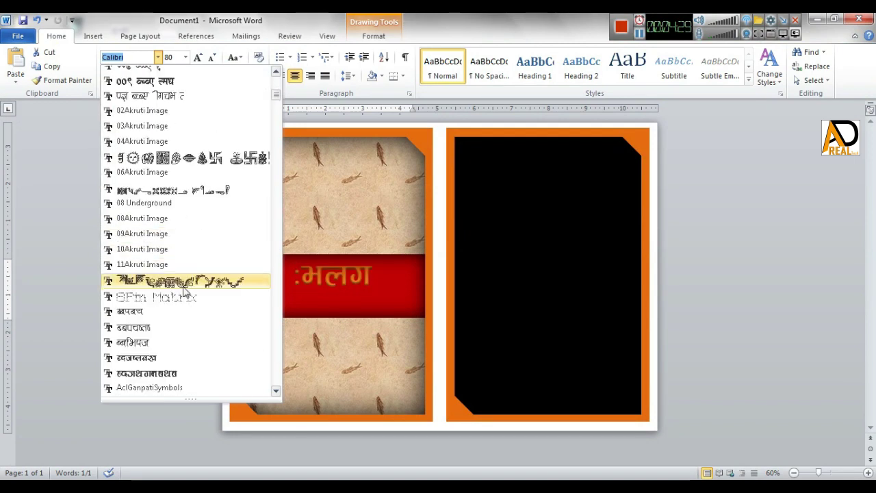
pyautogui.scroll(-6, 184, 293)
pyautogui.scroll(-3, 185, 308)
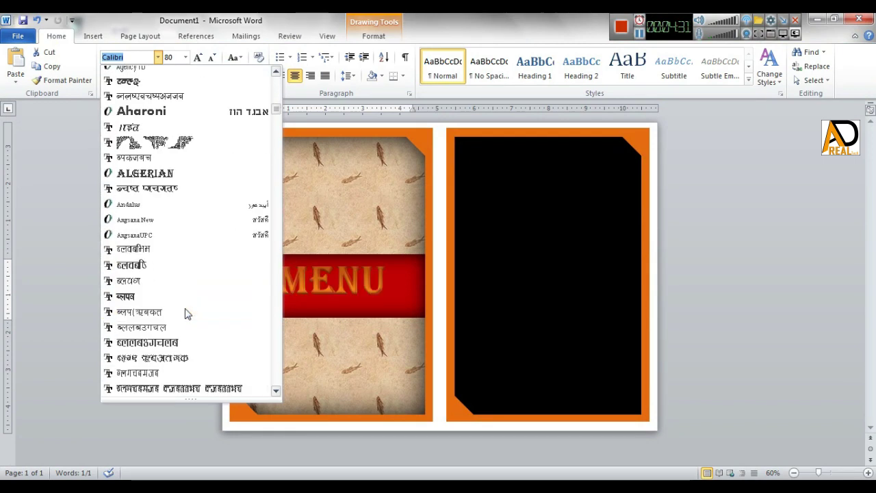
pyautogui.scroll(-3, 184, 314)
pyautogui.scroll(-3, 178, 267)
pyautogui.scroll(-5, 188, 322)
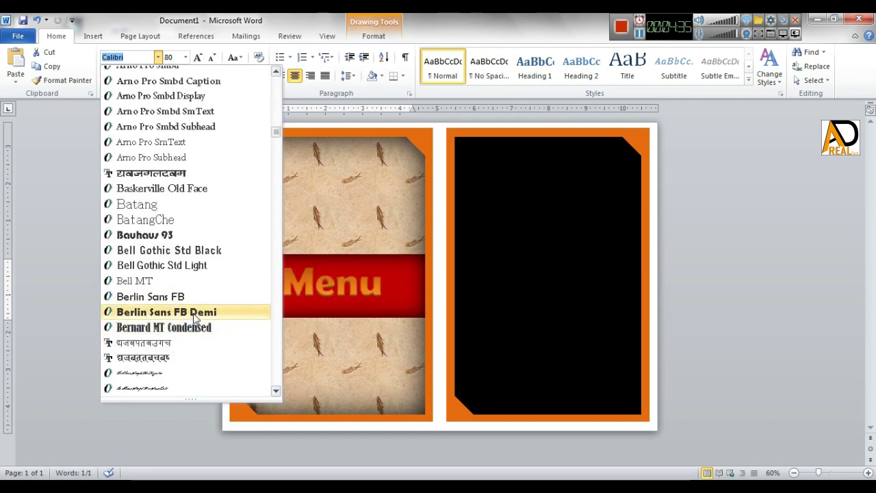
pyautogui.click(195, 316)
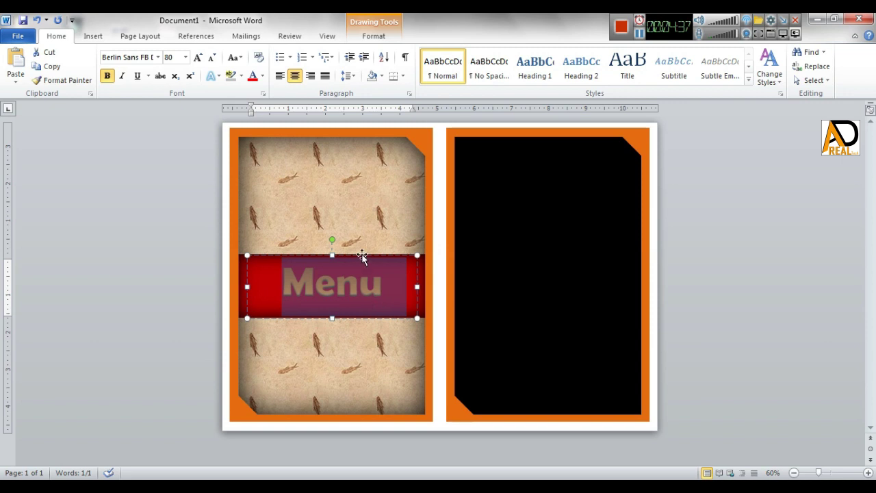
# Enlarge Menu to 104 pt and nudge its box slightly up
pyautogui.hotkey('ctrl', ']')
pyautogui.hotkey('ctrl', ']')
pyautogui.hotkey('ctrl', ']')
pyautogui.hotkey('ctrl', ']')
pyautogui.hotkey('ctrl', ']')
pyautogui.hotkey('ctrl', ']')
pyautogui.hotkey('ctrl', ']')
pyautogui.hotkey('ctrl', ']')
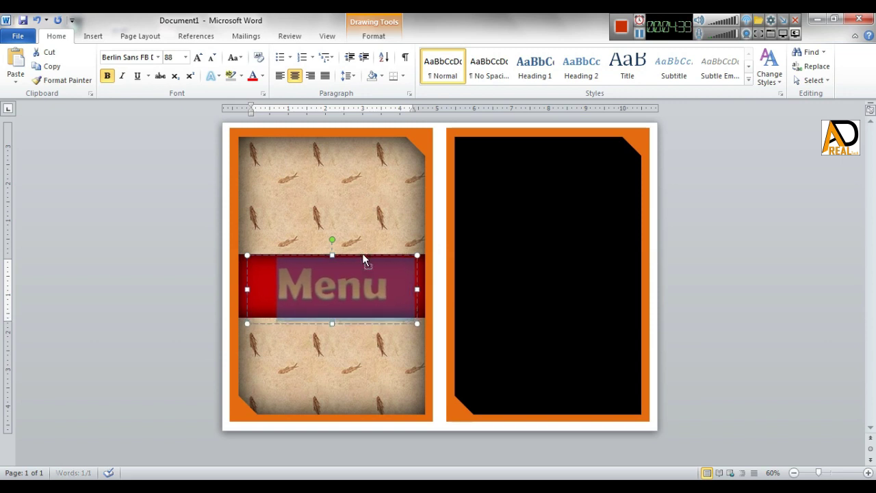
pyautogui.hotkey('ctrl', ']')
pyautogui.hotkey('ctrl', ']')
pyautogui.hotkey('ctrl', ']')
pyautogui.hotkey('ctrl', ']')
pyautogui.hotkey('ctrl', ']')
pyautogui.hotkey('ctrl', ']')
pyautogui.hotkey('ctrl', ']')
pyautogui.hotkey('ctrl', ']')
pyautogui.hotkey('ctrl', ']')
pyautogui.hotkey('ctrl', ']')
pyautogui.hotkey('ctrl', ']')
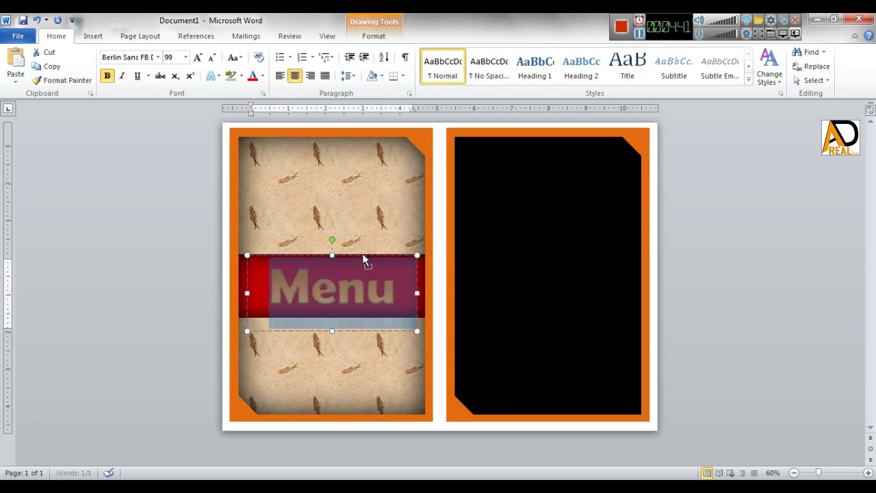
pyautogui.hotkey('ctrl', ']')
pyautogui.hotkey('ctrl', ']')
pyautogui.hotkey('ctrl', ']')
pyautogui.hotkey('ctrl', ']')
pyautogui.hotkey('ctrl', ']')
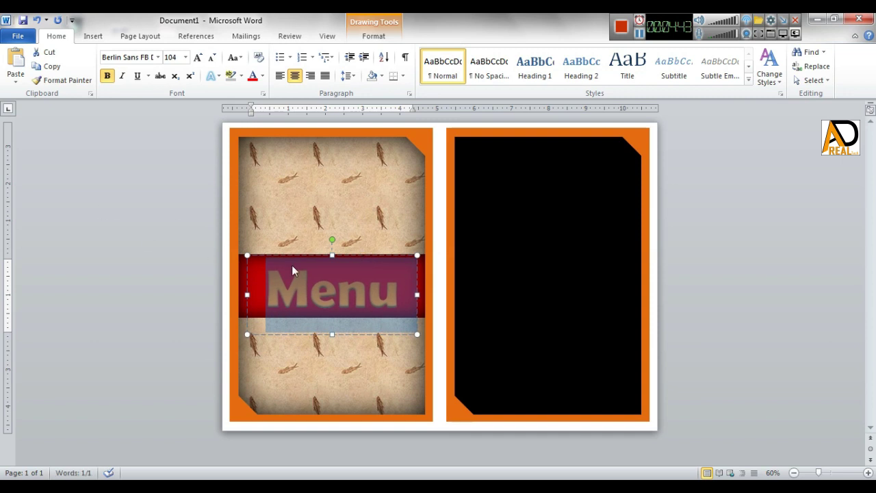
pyautogui.click(366, 249)
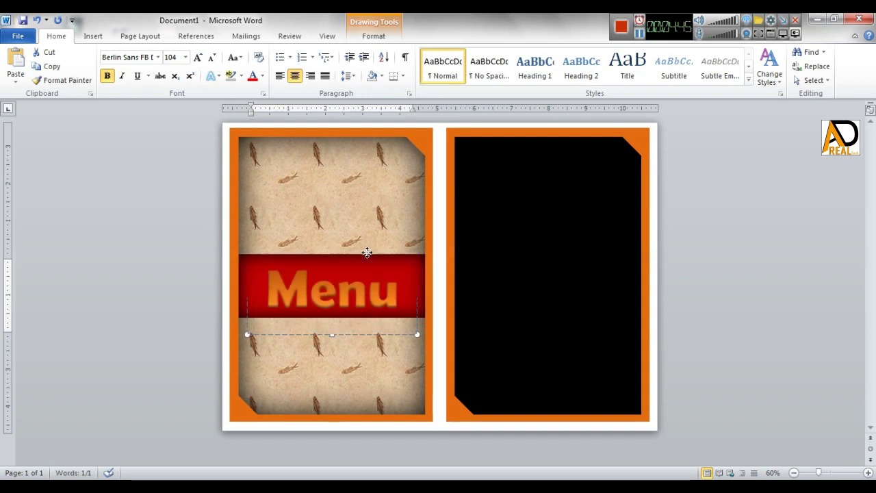
pyautogui.click(365, 255)
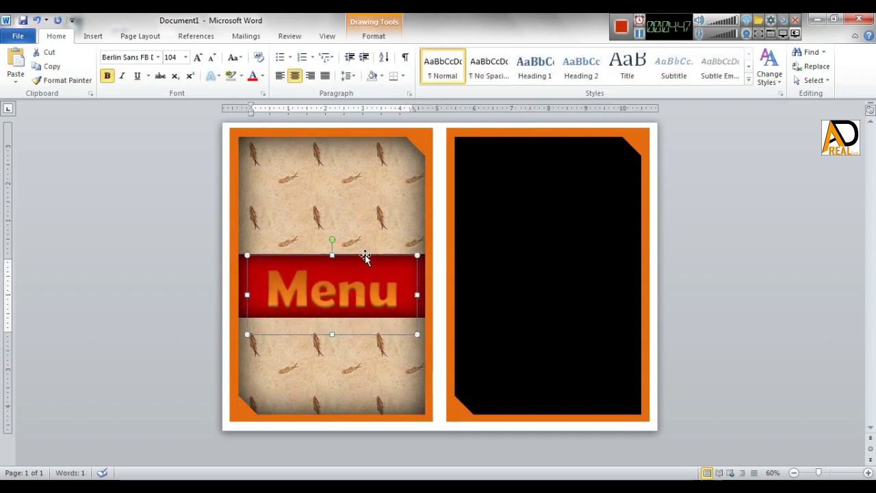
pyautogui.press('Up')
pyautogui.press('Up')
pyautogui.press('Up')
pyautogui.press('Up')
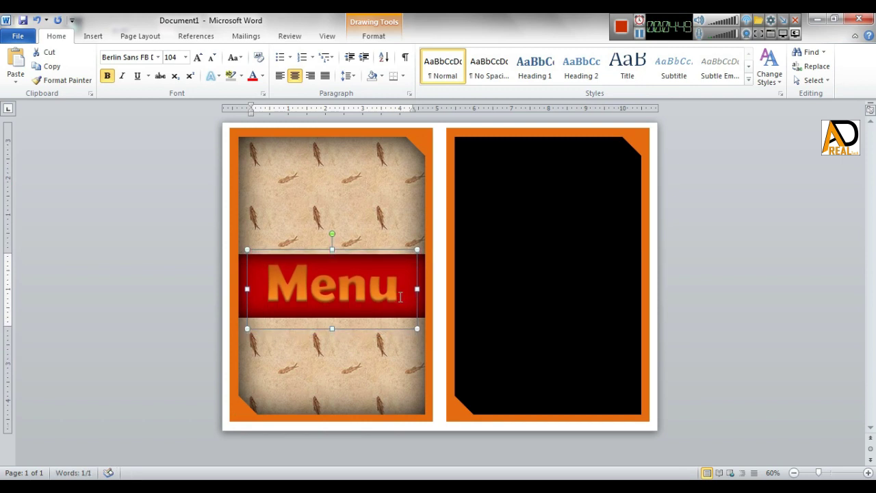
pyautogui.press('Up')
# Change the 'Menu' WordArt title on the cover from orange to white text fill
pyautogui.click(392, 386)
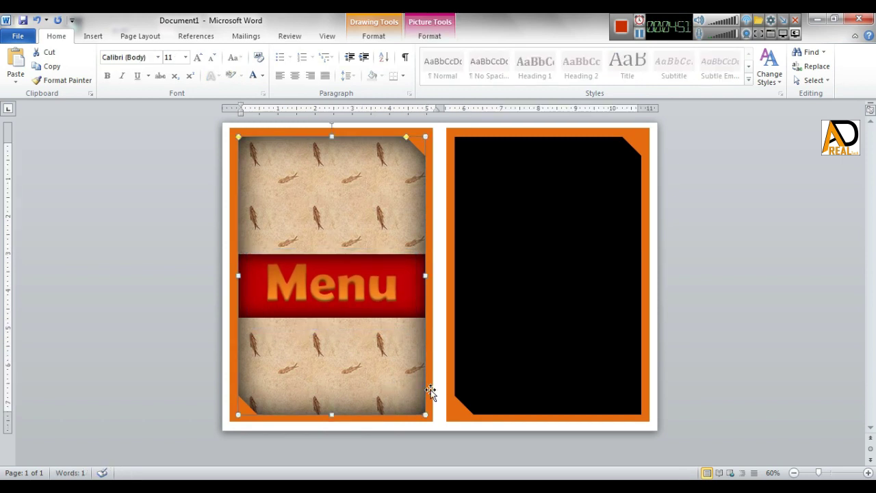
pyautogui.moveTo(397, 288); pyautogui.dragTo(266, 287)
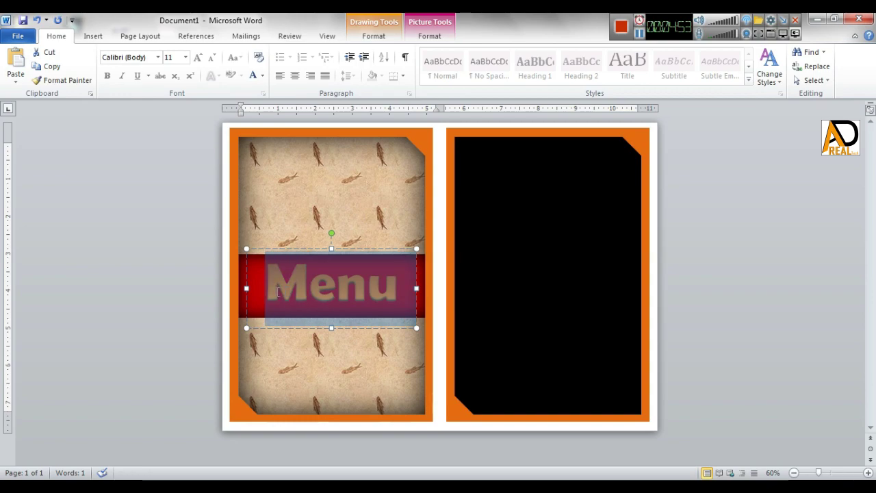
pyautogui.click(373, 35)
pyautogui.click(526, 53)
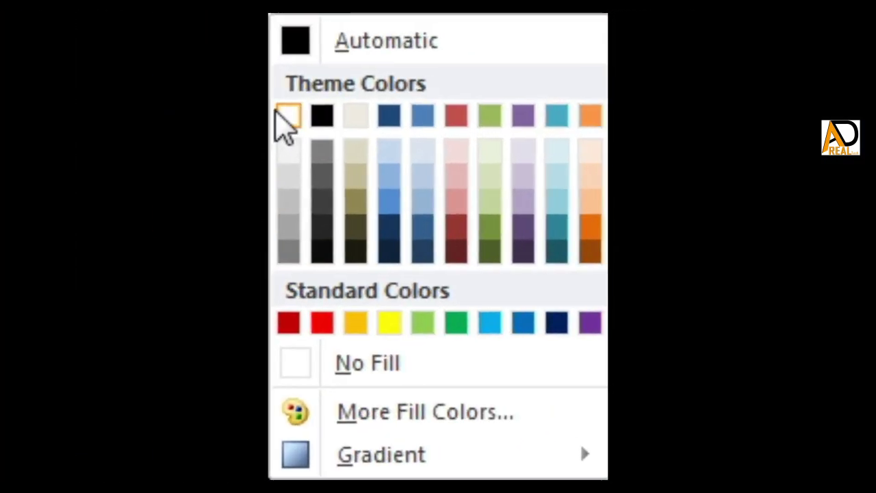
pyautogui.click(287, 117)
pyautogui.click(680, 284)
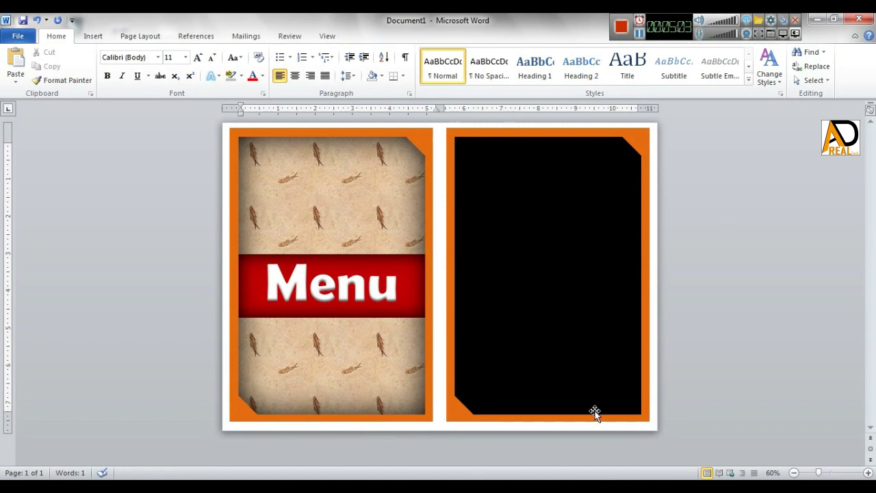
# Zoom the page to 80% and bring up the Insert tab's Shapes gallery
pyautogui.click(867, 473)
pyautogui.click(868, 474)
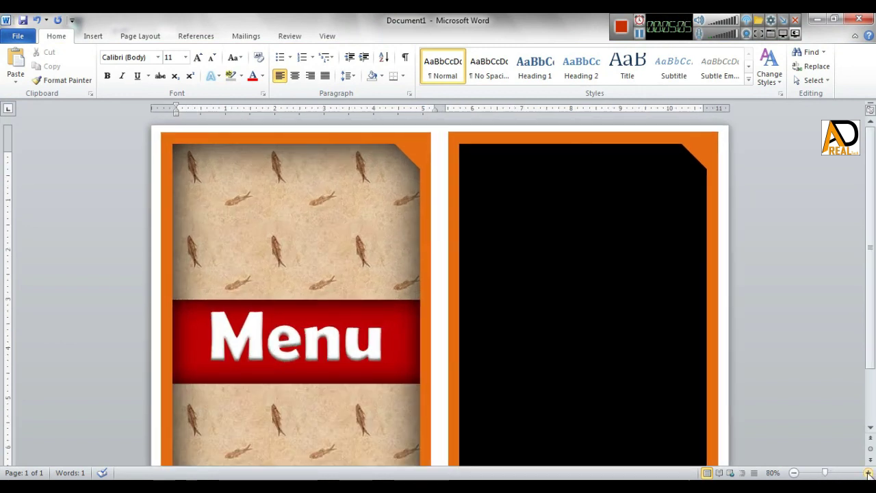
pyautogui.scroll(-1, 637, 385)
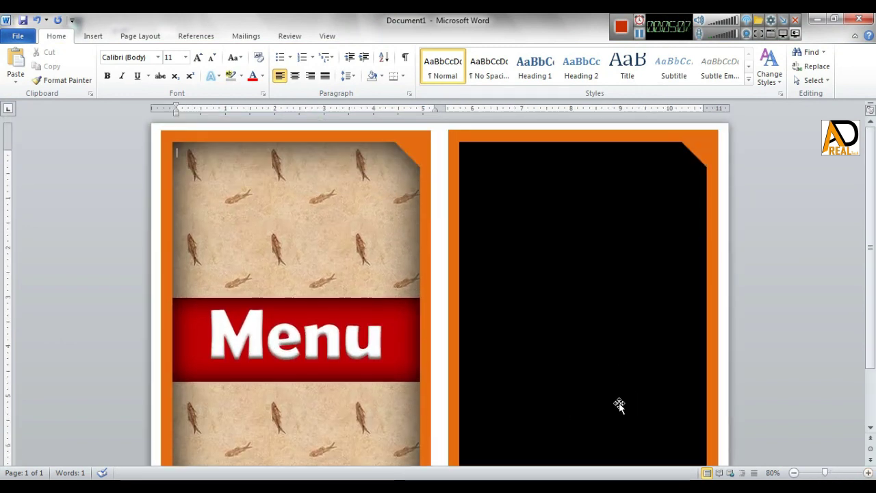
pyautogui.scroll(-3, 573, 397)
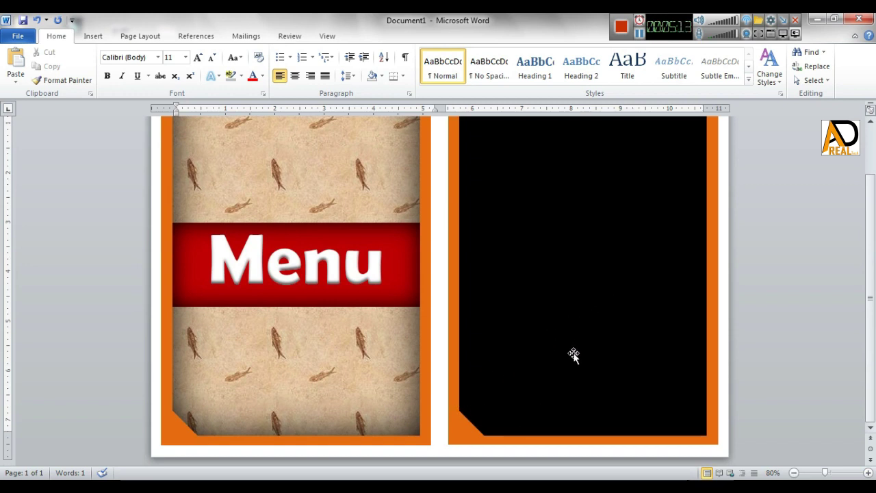
pyautogui.scroll(1, 574, 355)
pyautogui.click(94, 38)
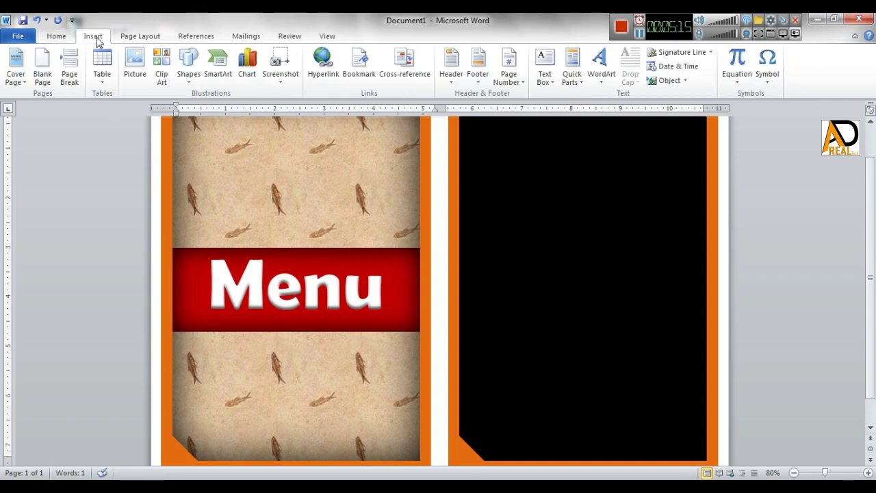
pyautogui.click(179, 66)
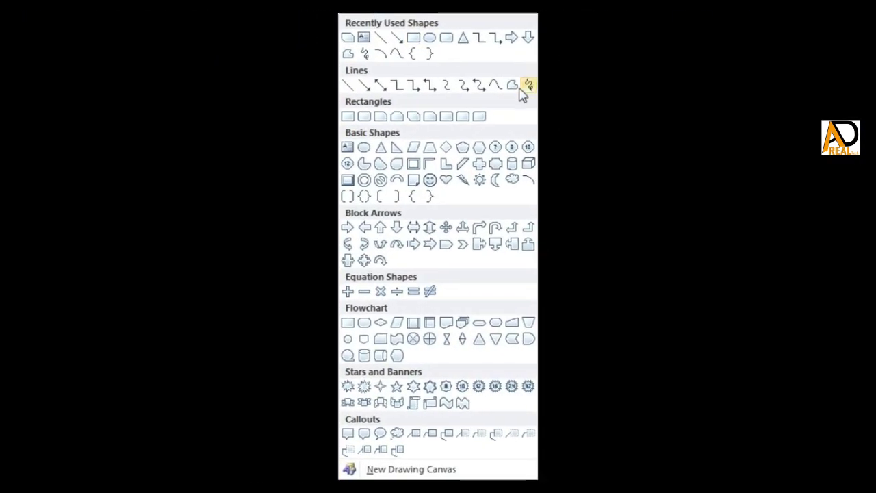
# Draw a 4.38" by 5.01" freeform right triangle diagonally across the black panel's lower half
pyautogui.click(525, 86)
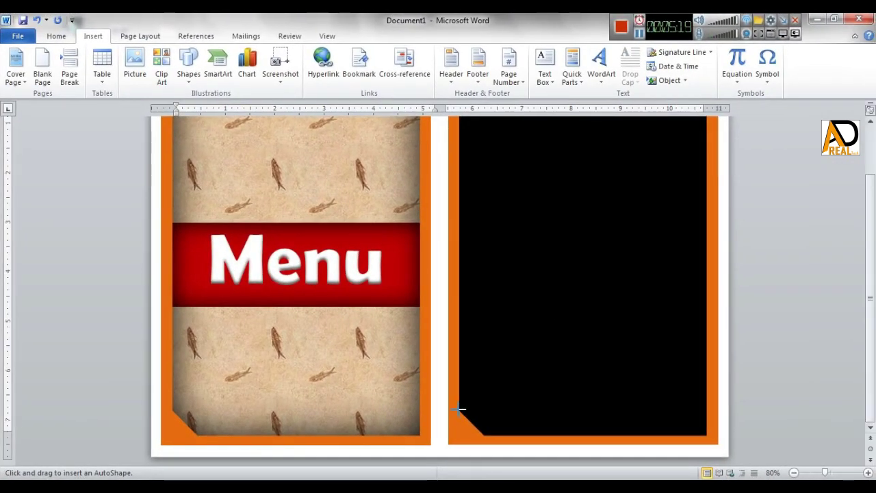
pyautogui.moveTo(458, 409); pyautogui.dragTo(482, 434)
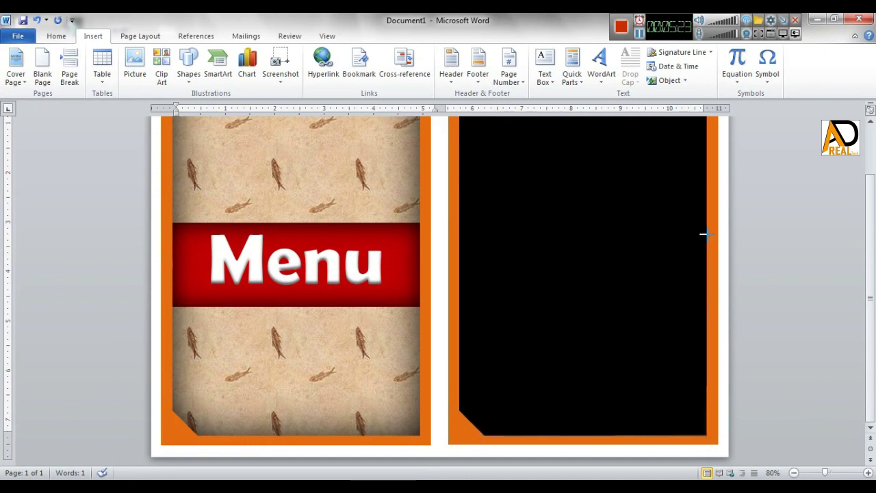
pyautogui.moveTo(706, 220); pyautogui.dragTo(461, 407)
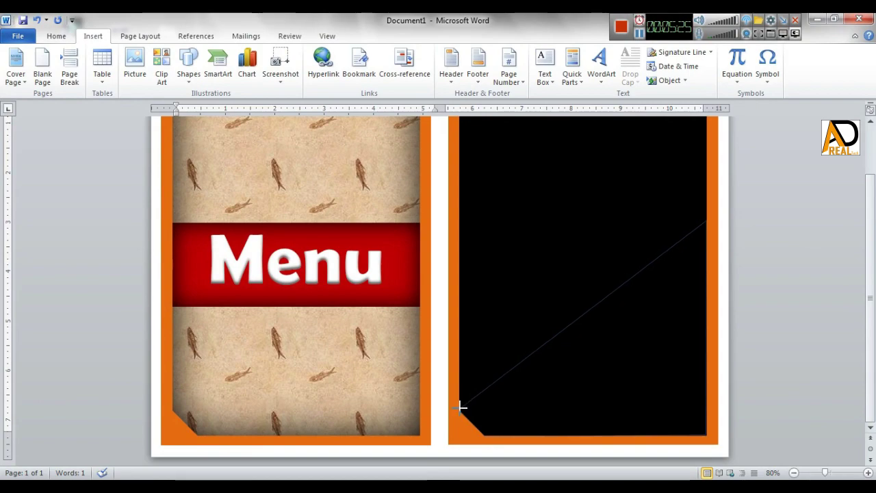
pyautogui.doubleClick(461, 407)
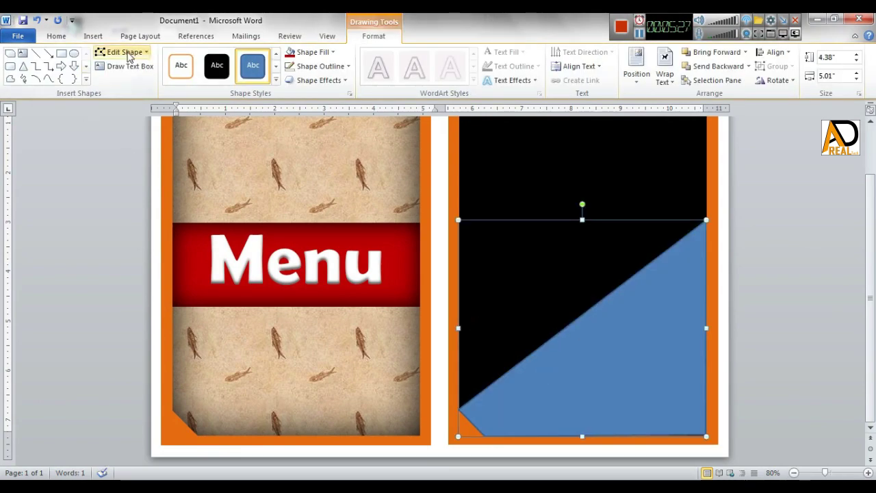
# Use Edit Points to drag the corner handles, bending the diagonal edge into a convex curve
pyautogui.click(98, 52)
pyautogui.click(346, 270)
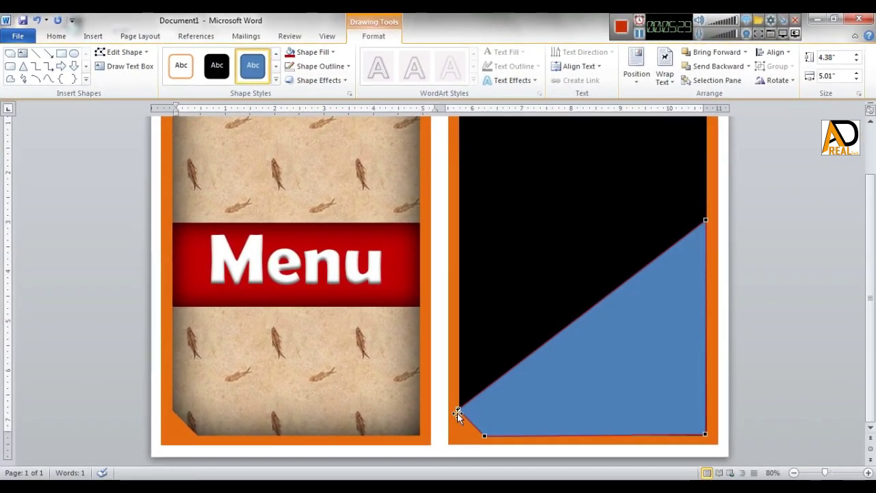
pyautogui.click(459, 408)
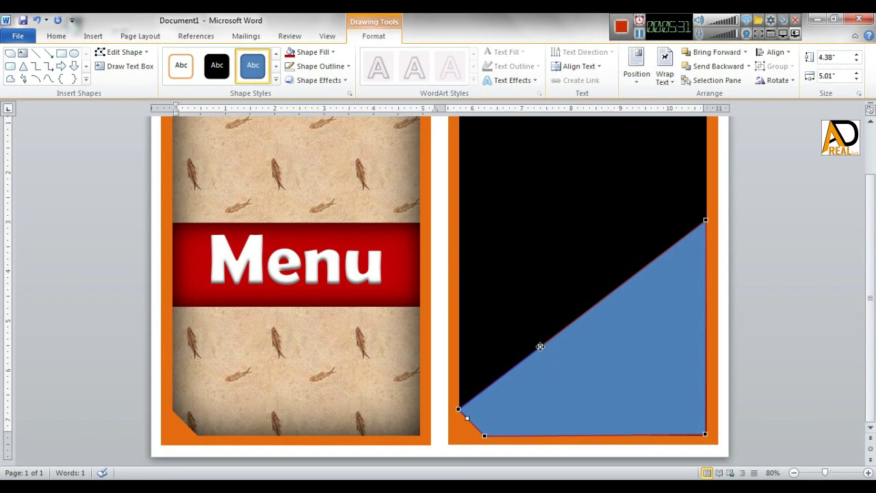
pyautogui.moveTo(540, 346); pyautogui.dragTo(498, 281)
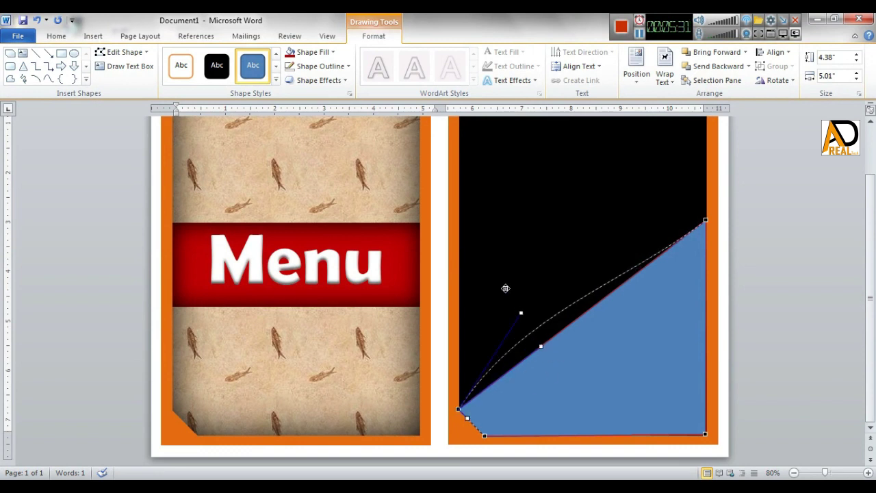
pyautogui.click(705, 219)
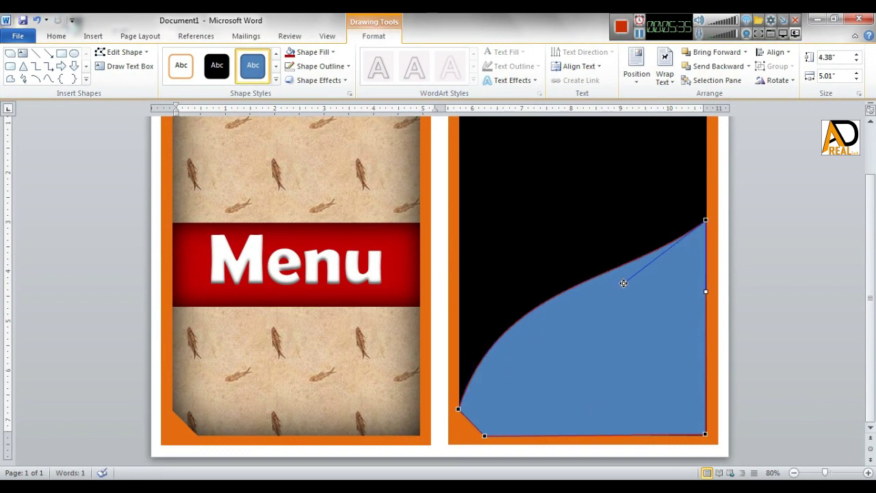
pyautogui.moveTo(623, 282); pyautogui.dragTo(586, 220)
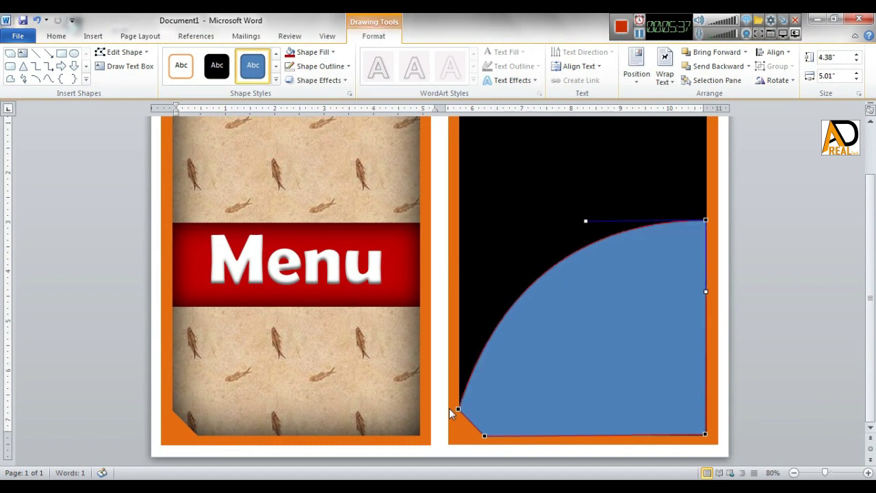
pyautogui.moveTo(502, 280)
pyautogui.mouseDown()
pyautogui.moveTo(480, 271)
pyautogui.moveTo(487, 264)
pyautogui.moveTo(479, 260)
pyautogui.mouseUp()
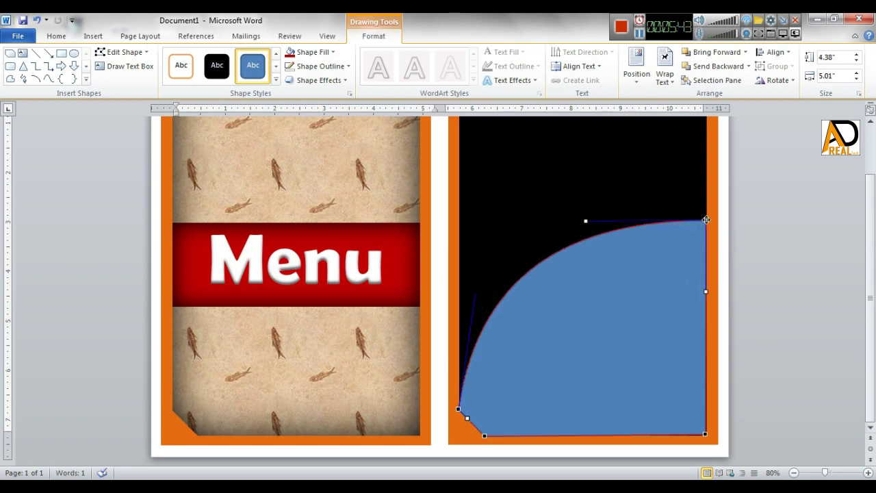
pyautogui.moveTo(587, 220); pyautogui.dragTo(586, 207)
# Raise the top-right point and fine-tune the arc handles into a rounded quarter-circle wedge
pyautogui.scroll(1, 682, 295)
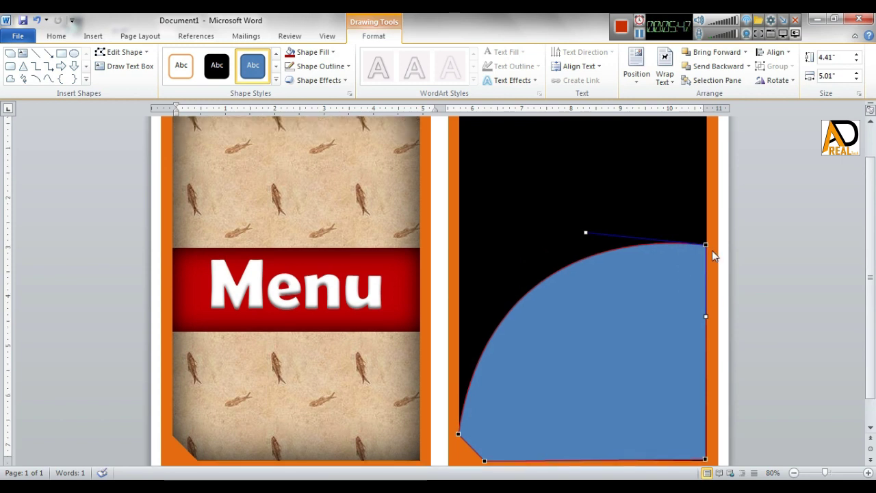
pyautogui.moveTo(706, 243); pyautogui.dragTo(705, 191)
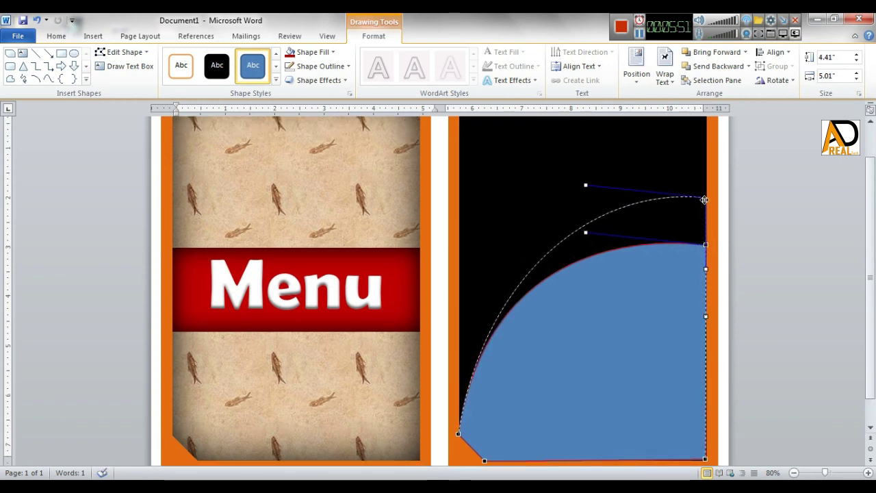
pyautogui.moveTo(705, 191); pyautogui.dragTo(705, 200)
pyautogui.scroll(2, 696, 260)
pyautogui.scroll(-1, 696, 261)
pyautogui.moveTo(706, 300); pyautogui.dragTo(705, 279)
pyautogui.scroll(-2, 705, 327)
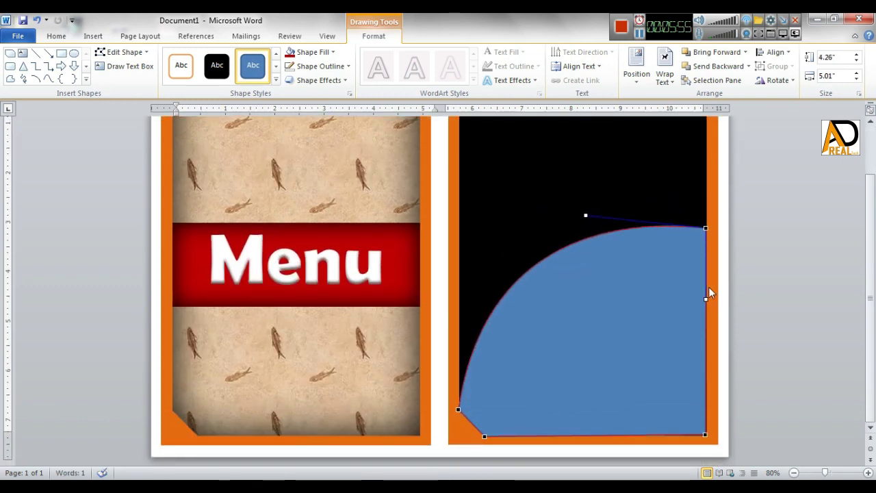
pyautogui.moveTo(585, 215); pyautogui.dragTo(585, 206)
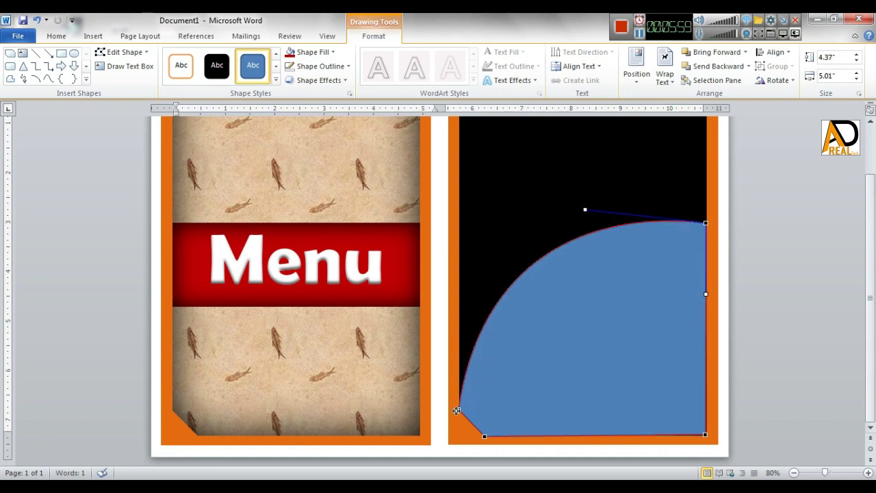
pyautogui.moveTo(481, 261); pyautogui.dragTo(478, 260)
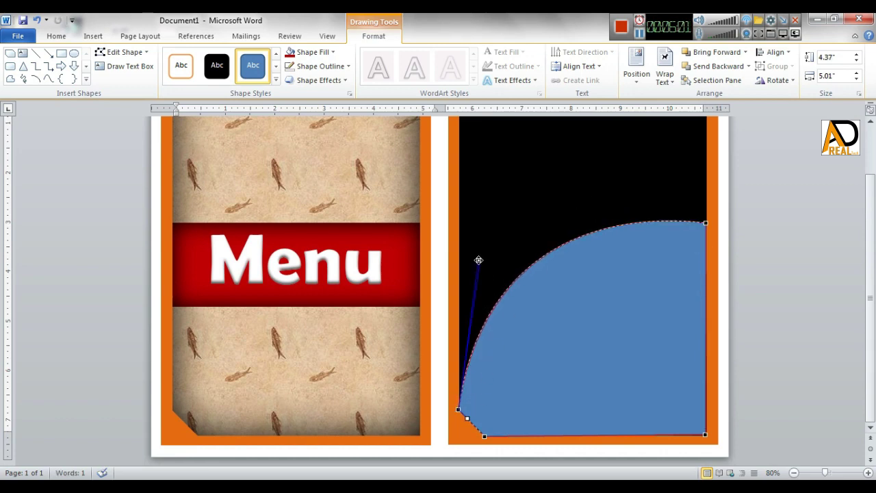
pyautogui.click(796, 303)
pyautogui.click(636, 324)
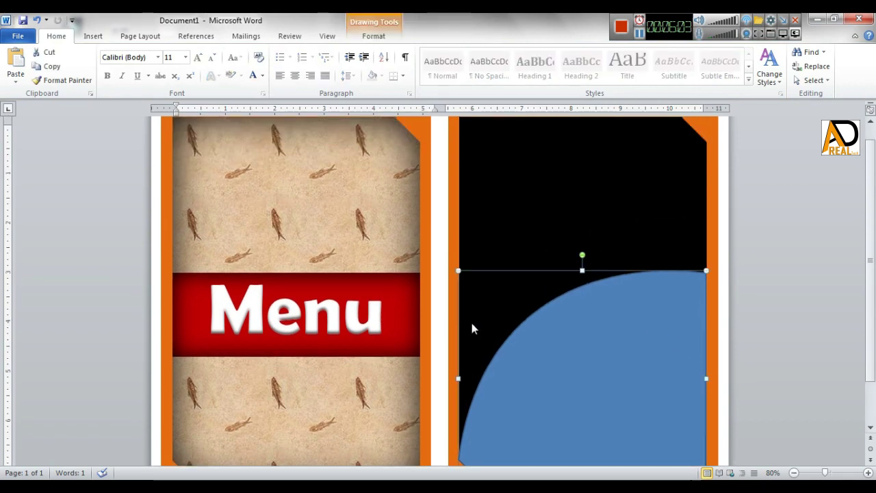
# Fill the curved shape dark red with no outline and nudge it into place
pyautogui.click(380, 36)
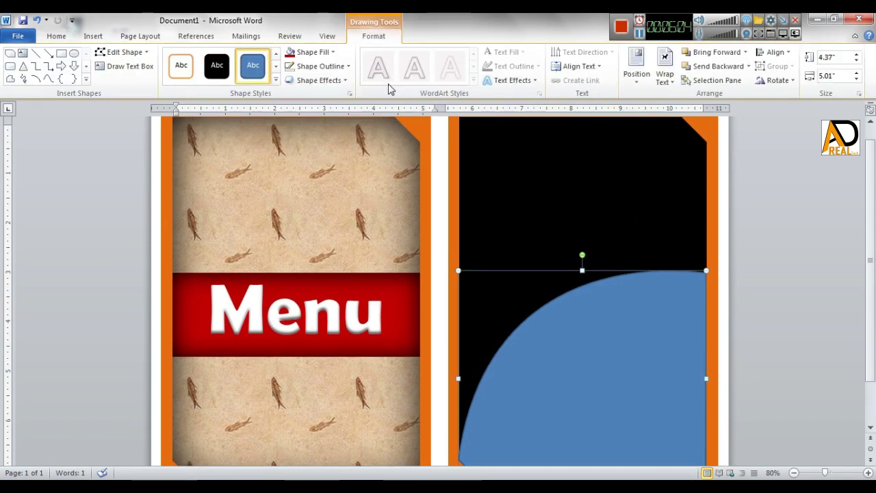
pyautogui.click(315, 55)
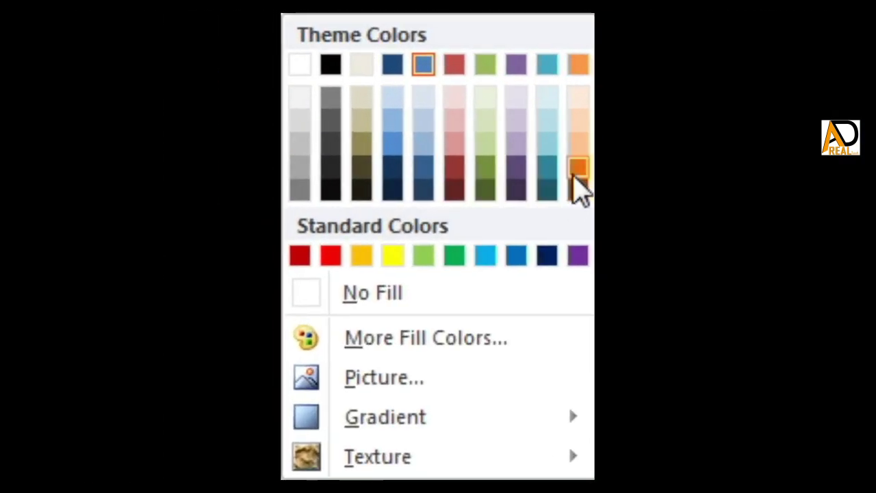
pyautogui.click(299, 255)
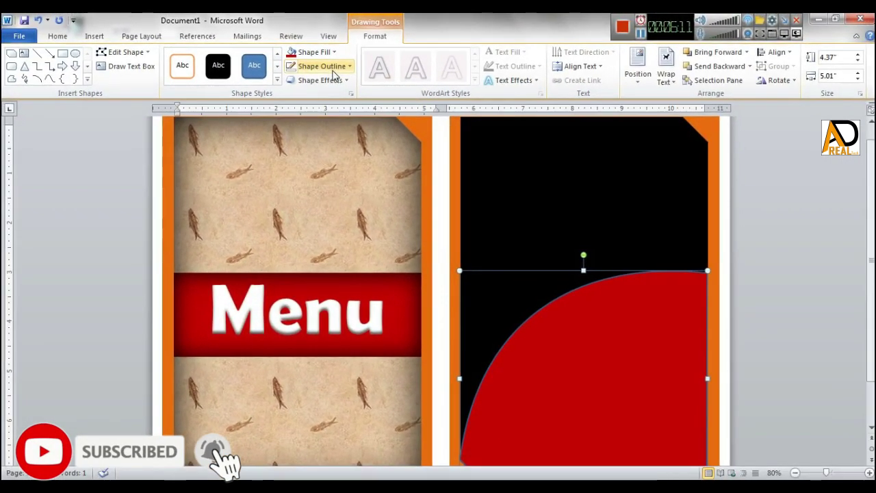
pyautogui.click(331, 69)
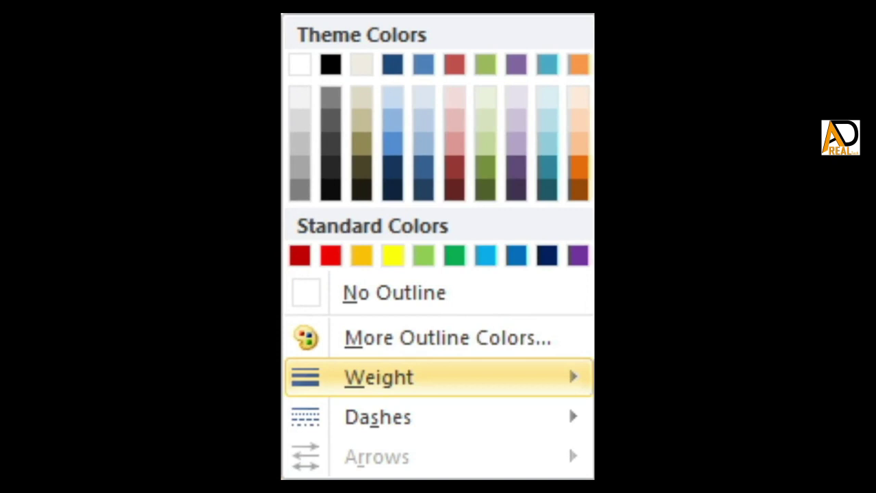
pyautogui.click(356, 296)
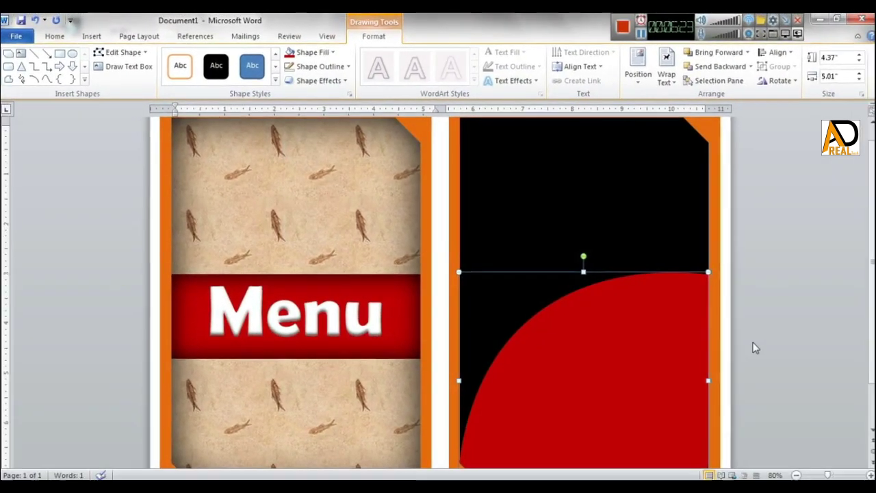
pyautogui.scroll(-2, 789, 322)
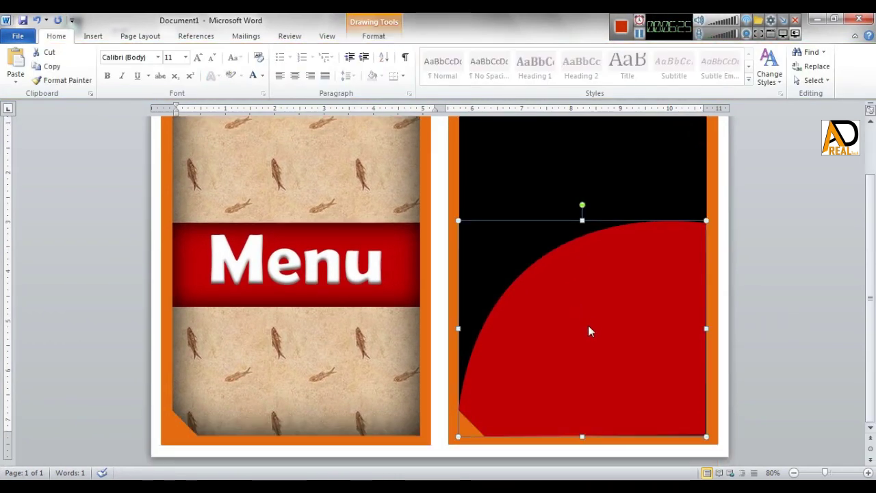
pyautogui.press('Right')
pyautogui.press('Down')
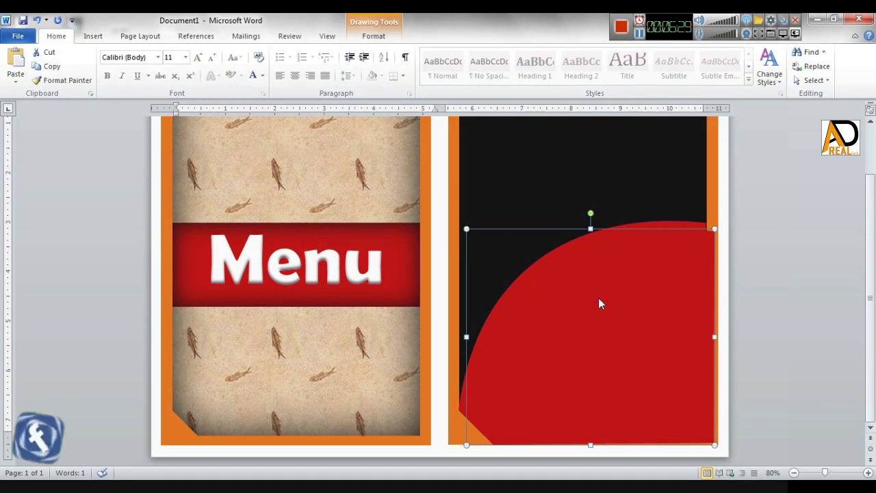
pyautogui.moveTo(589, 292)
pyautogui.mouseDown()
pyautogui.moveTo(573, 276)
pyautogui.moveTo(586, 278)
pyautogui.mouseUp()
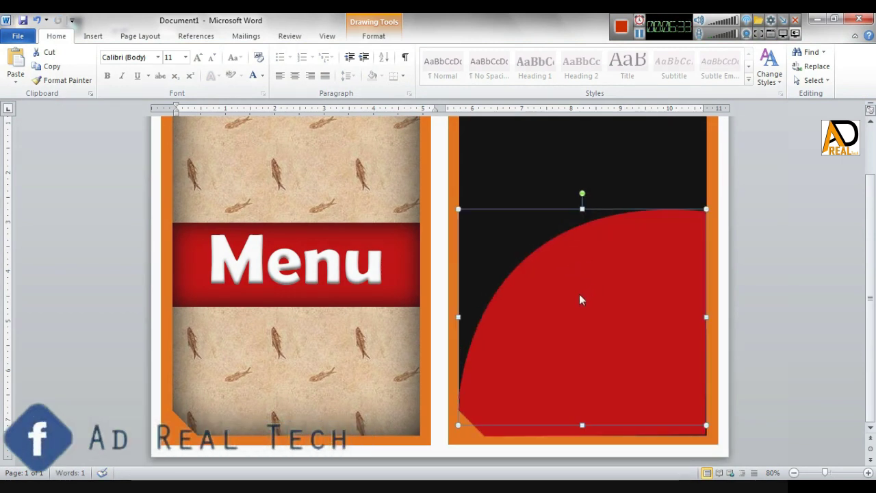
# Fill the other shape dark orange and send it behind the red one, leaving an orange rim
pyautogui.click(373, 36)
pyautogui.click(325, 52)
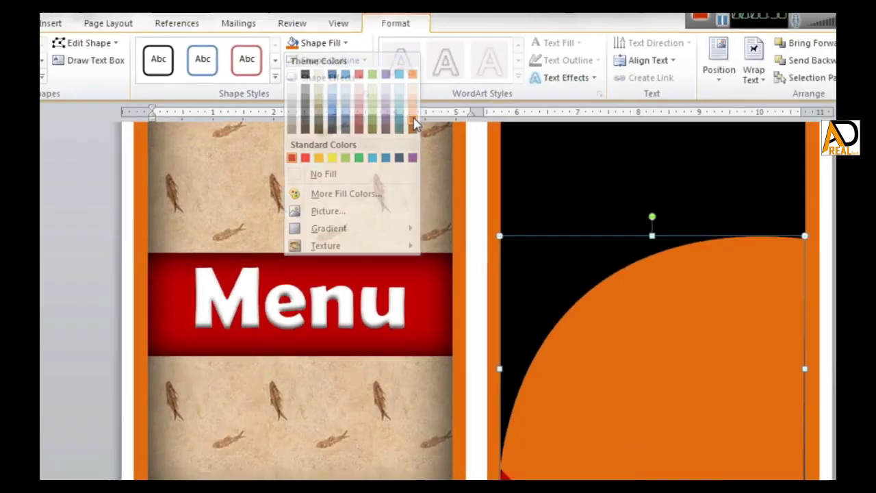
pyautogui.click(578, 191)
pyautogui.click(704, 69)
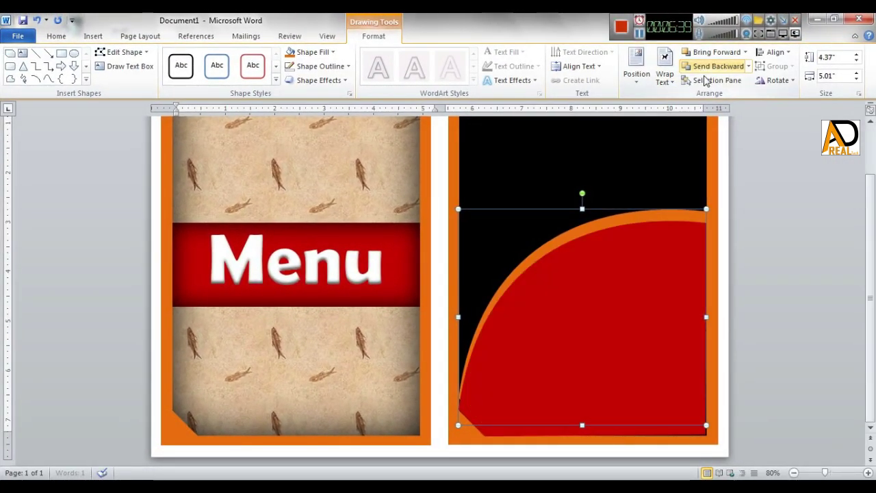
pyautogui.hotkey('ctrl', 'Left')
pyautogui.hotkey('ctrl', 'Left')
pyautogui.hotkey('ctrl', 'Left')
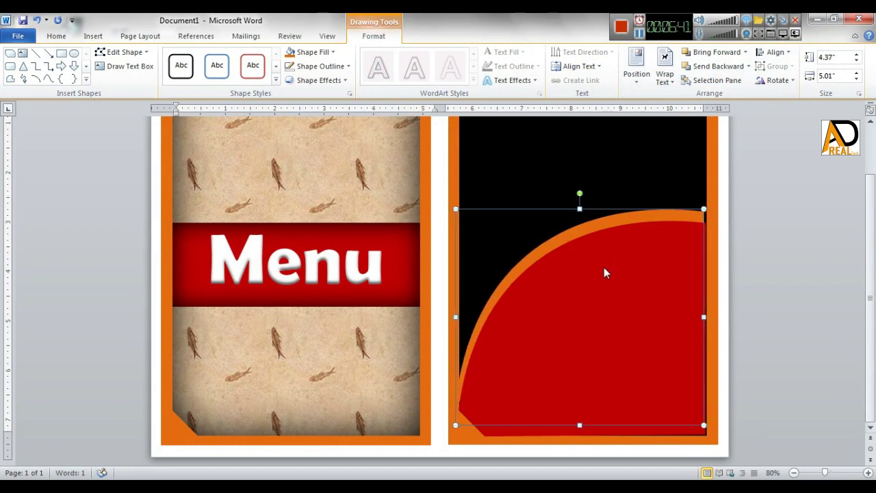
pyautogui.hotkey('ctrl', 'Right')
pyautogui.hotkey('ctrl', 'Right')
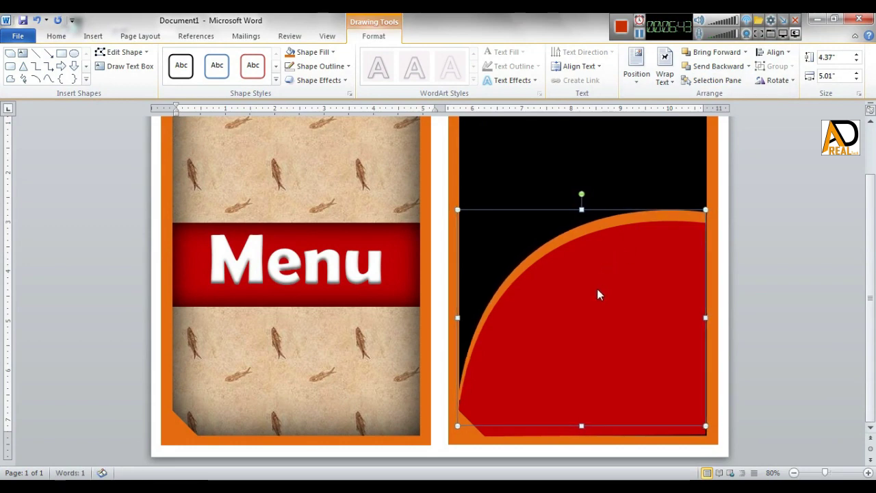
pyautogui.click(762, 251)
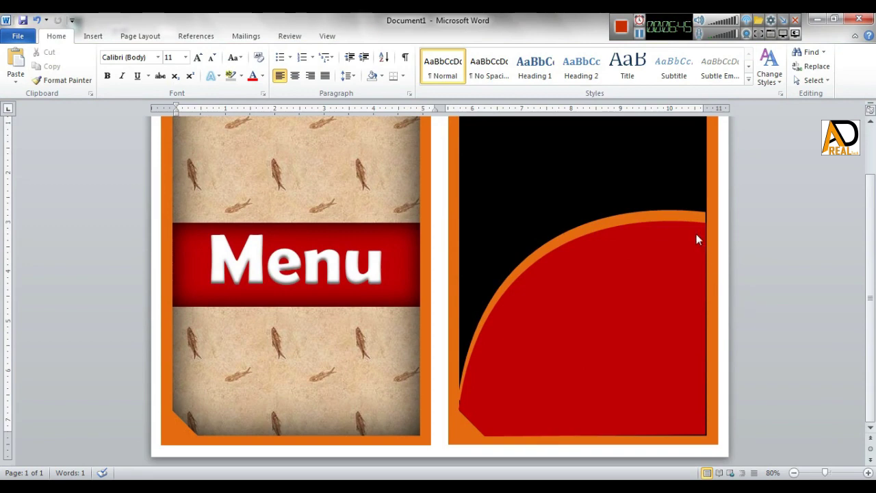
pyautogui.click(685, 240)
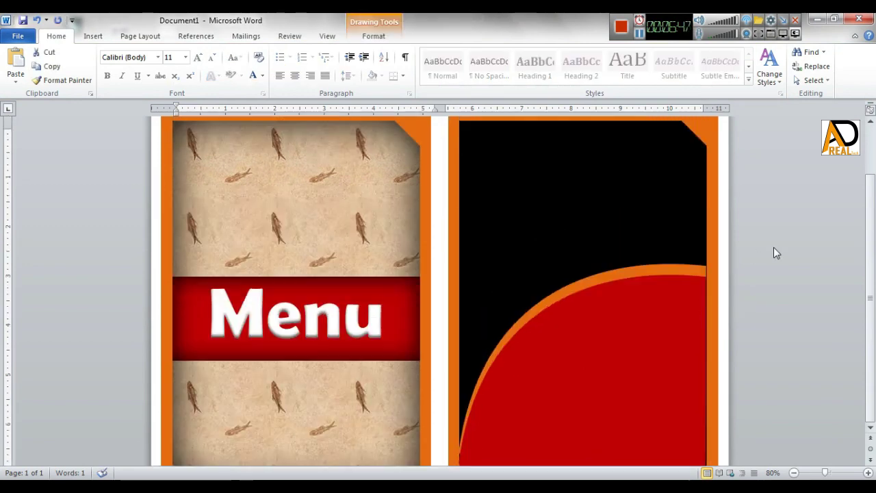
pyautogui.click(773, 247)
pyautogui.click(793, 473)
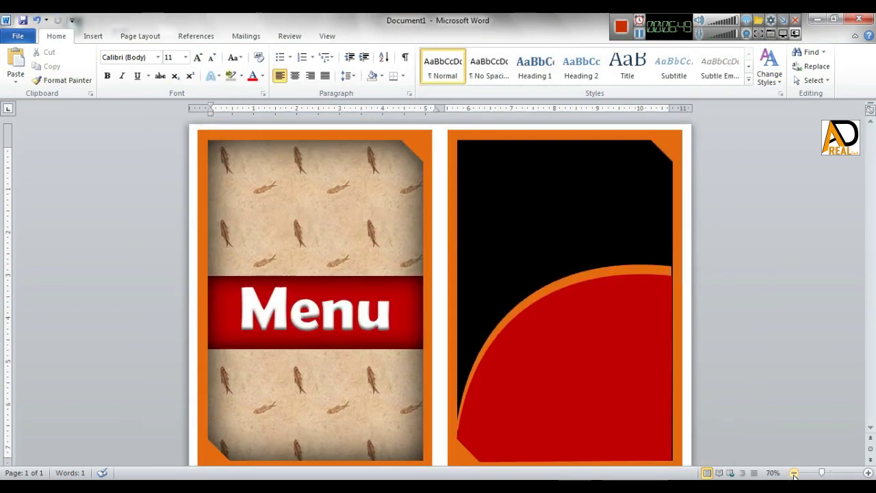
pyautogui.click(794, 473)
pyautogui.click(794, 473)
pyautogui.click(794, 472)
pyautogui.scroll(1, 617, 377)
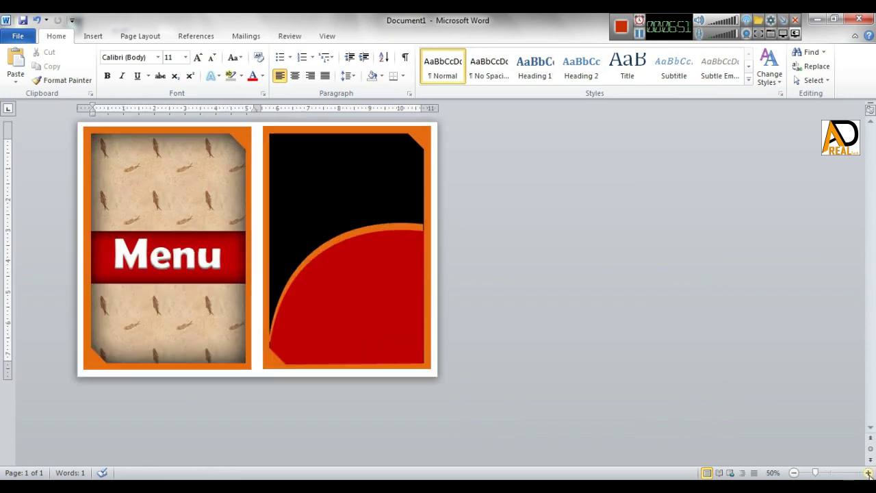
pyautogui.scroll(3, 617, 378)
pyautogui.scroll(1, 616, 378)
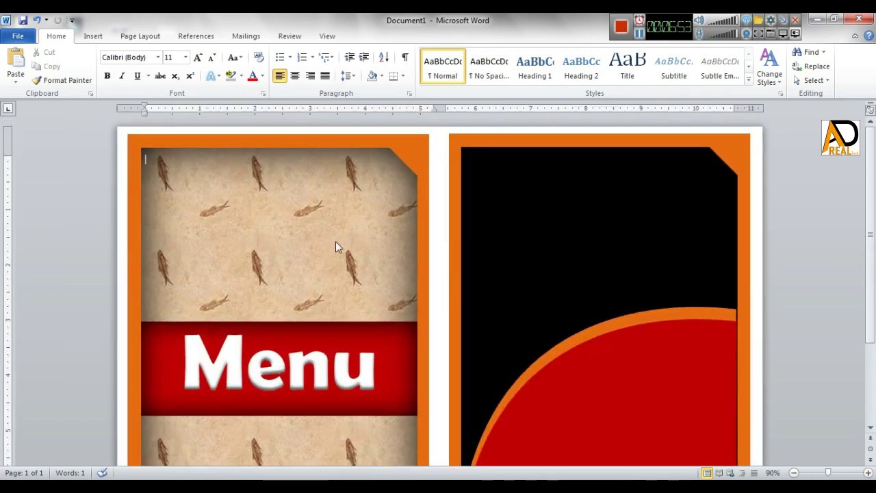
# Insert a WordArt text object and move it to the top of the right panel
pyautogui.click(93, 36)
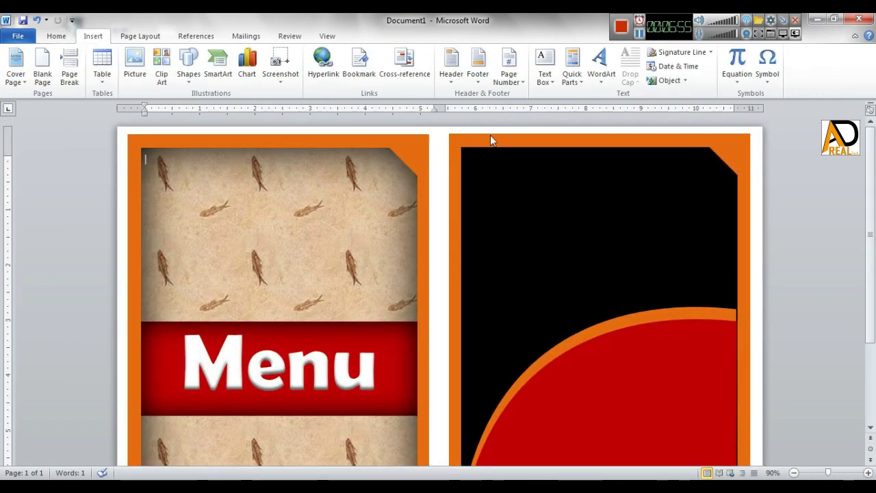
pyautogui.click(595, 65)
pyautogui.click(594, 95)
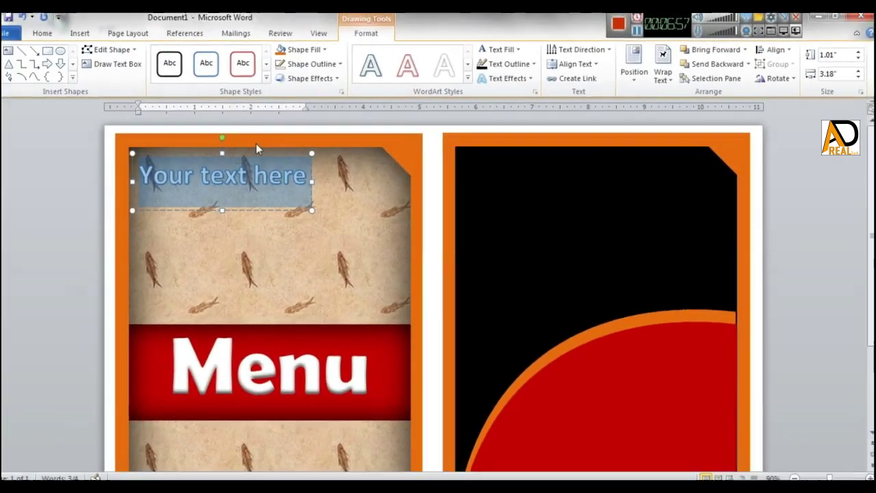
pyautogui.moveTo(268, 155); pyautogui.dragTo(627, 148)
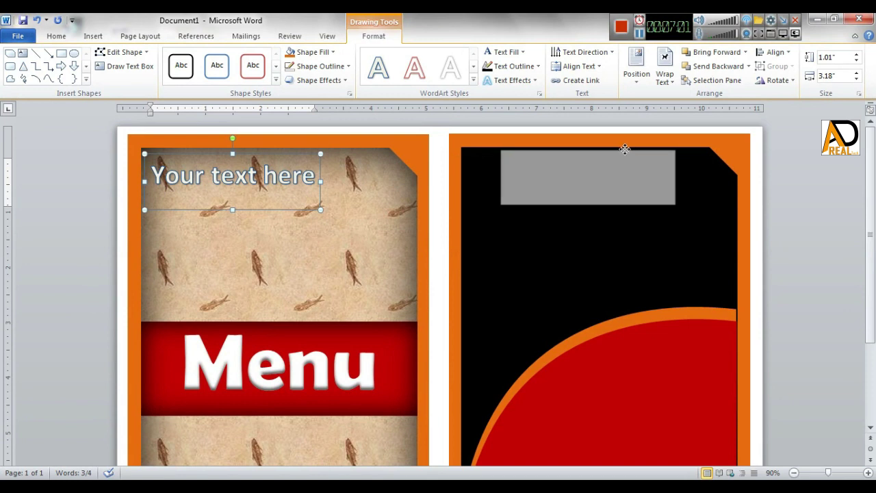
pyautogui.moveTo(627, 148); pyautogui.dragTo(622, 147)
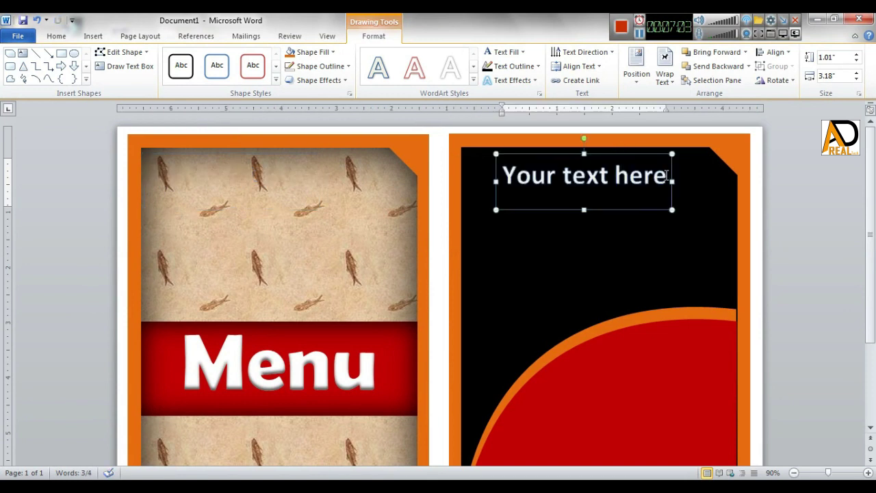
# Replace the WordArt placeholder with the title 'Arabic Foods List.'
pyautogui.moveTo(667, 175); pyautogui.dragTo(531, 181)
pyautogui.write('F')
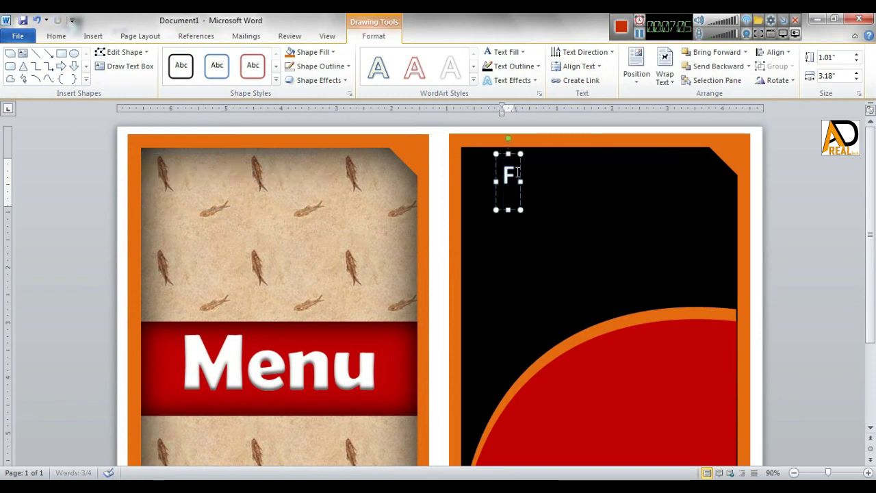
pyautogui.write('oods')
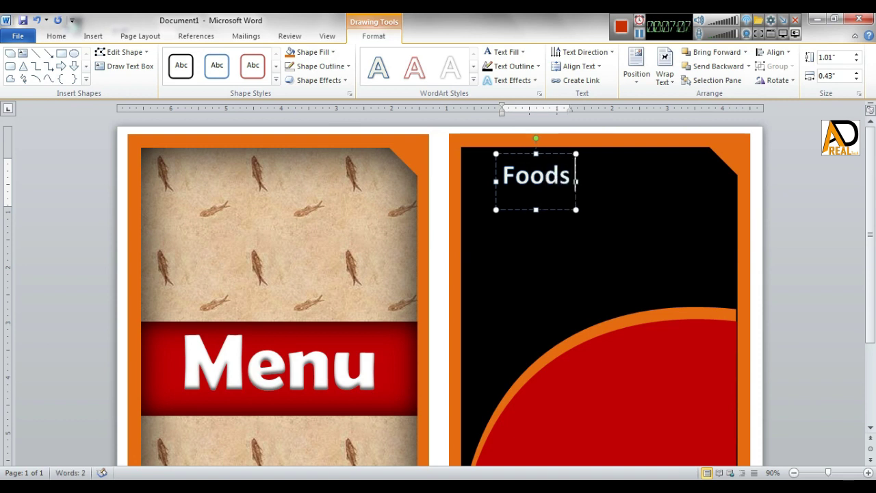
pyautogui.write(' l')
pyautogui.press('BackSpace')
pyautogui.write('L')
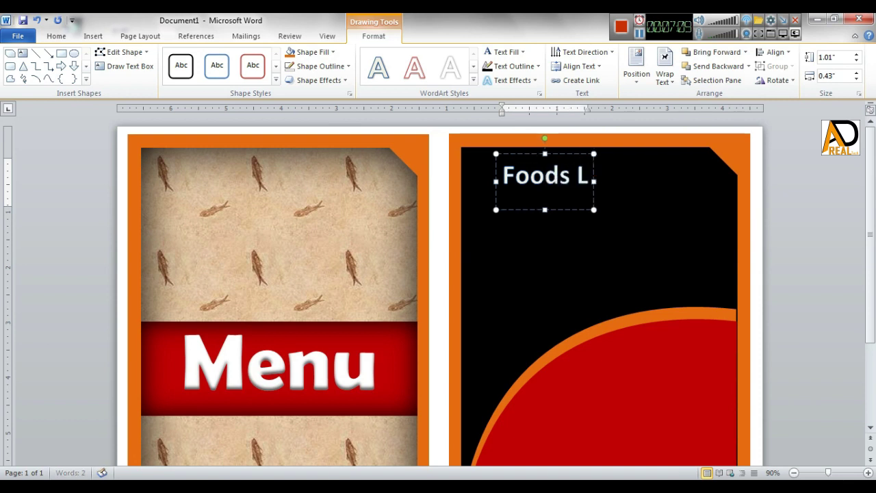
pyautogui.write('ist')
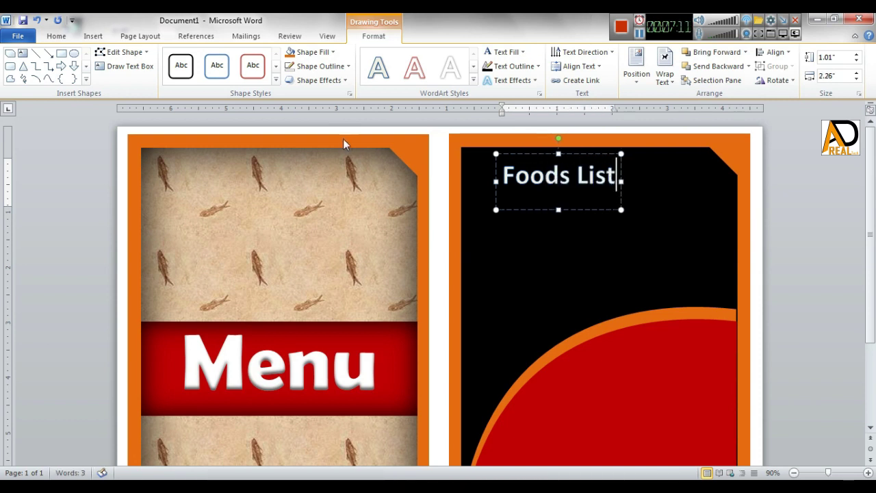
pyautogui.write('.')
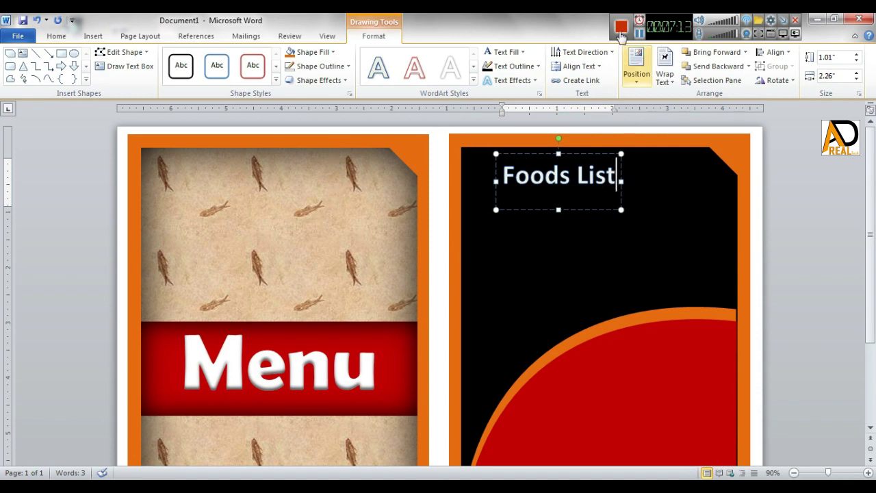
pyautogui.click(636, 69)
pyautogui.click(643, 164)
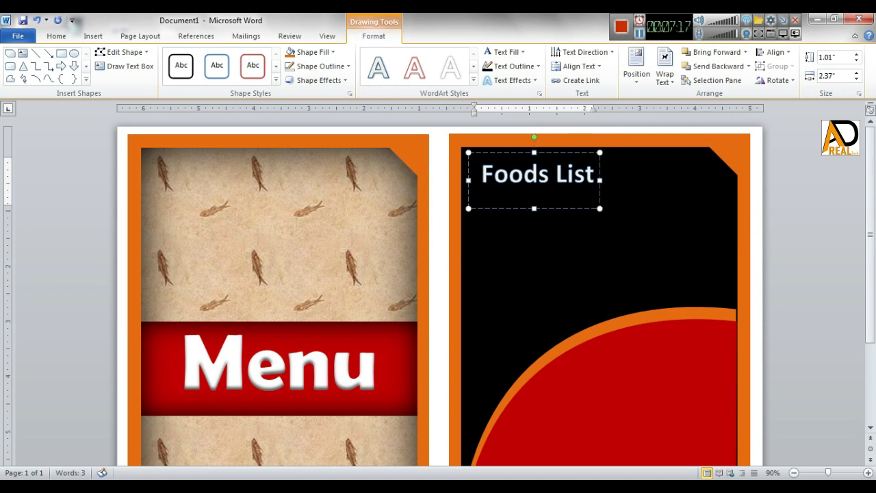
pyautogui.write('A ')
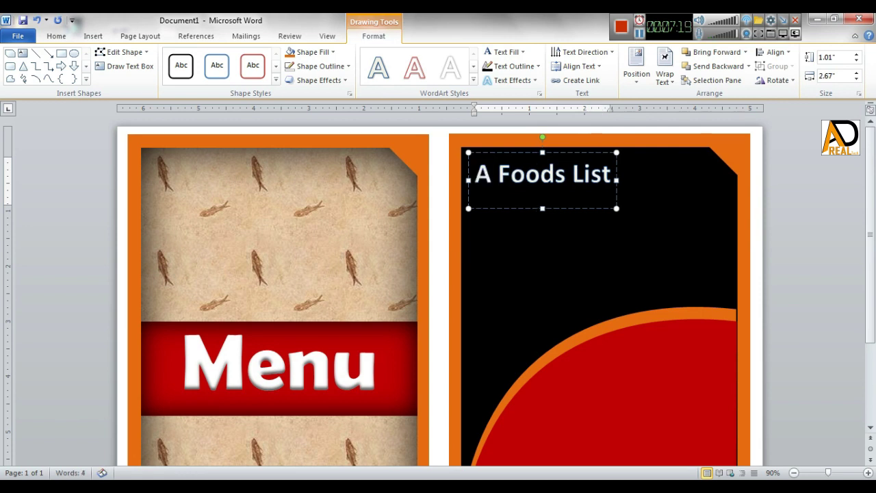
pyautogui.write('rab')
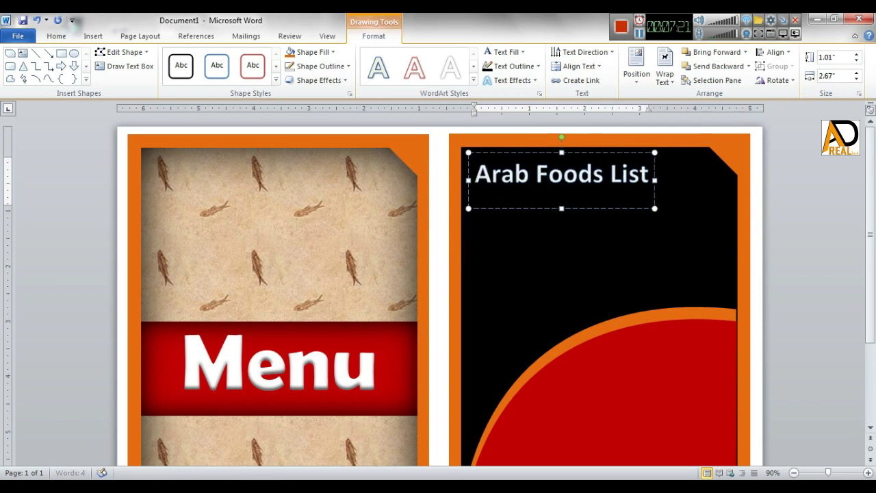
pyautogui.write('ic')
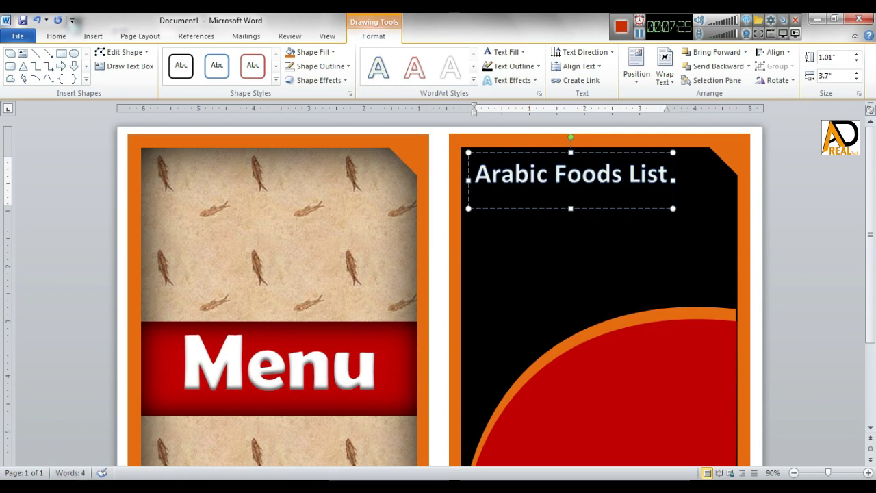
# Reduce the Arabic Foods List title's font size to 28 pt and underline it
pyautogui.hotkey('ctrl', 'shift', 'Left')
pyautogui.hotkey('ctrl', 'shift', 'Left')
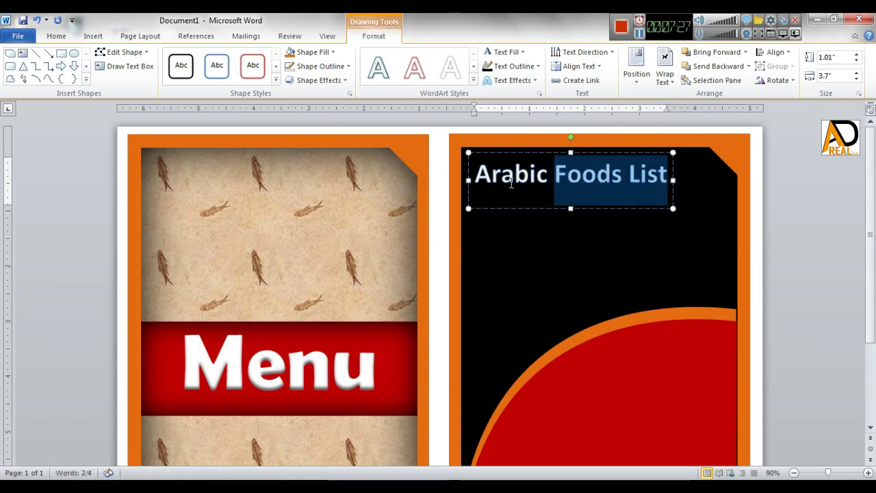
pyautogui.hotkey('ctrl', 'shift', 'Left')
pyautogui.press('Delete')
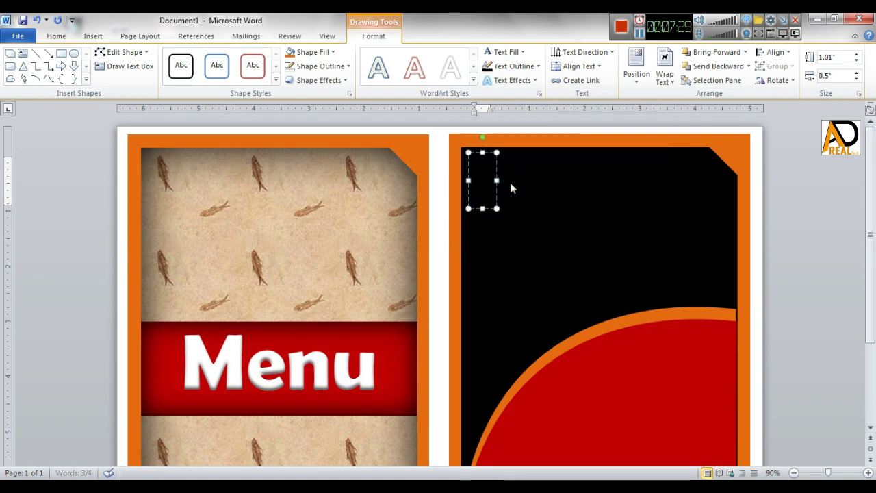
pyautogui.hotkey('ctrl', 'z')
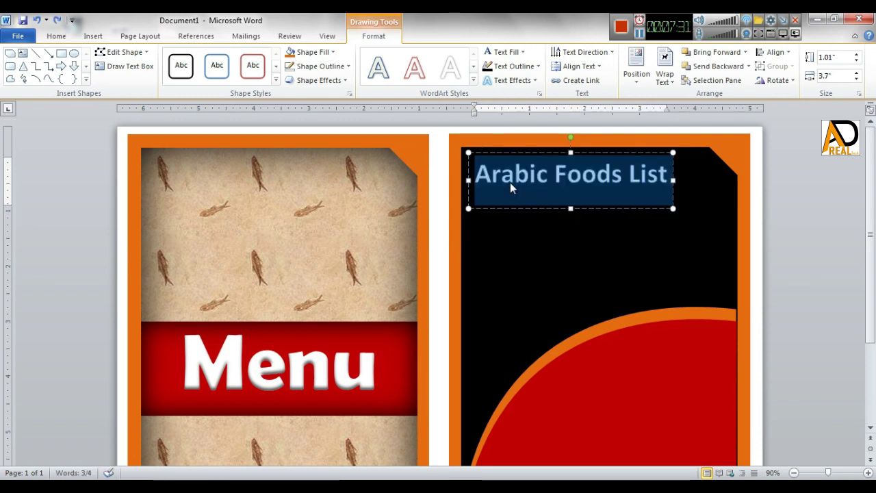
pyautogui.hotkey('ctrl', '[')
pyautogui.hotkey('ctrl', '[')
pyautogui.hotkey('ctrl', '[')
pyautogui.hotkey('ctrl', '[')
pyautogui.hotkey('ctrl', '[')
pyautogui.hotkey('ctrl', '[')
pyautogui.hotkey('ctrl', '[')
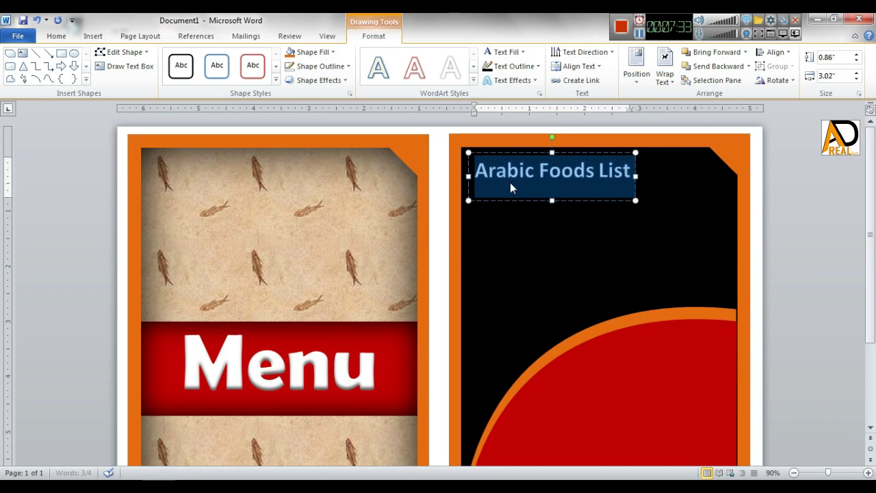
pyautogui.hotkey('ctrl', '[')
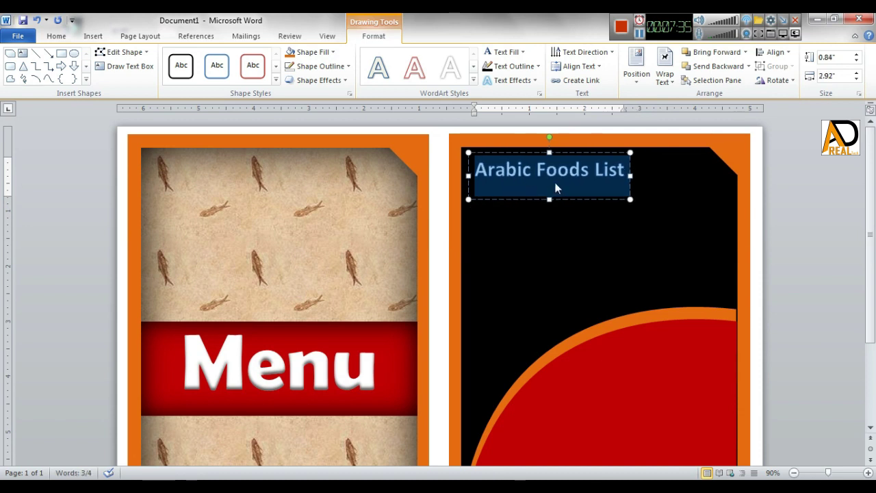
pyautogui.click(56, 35)
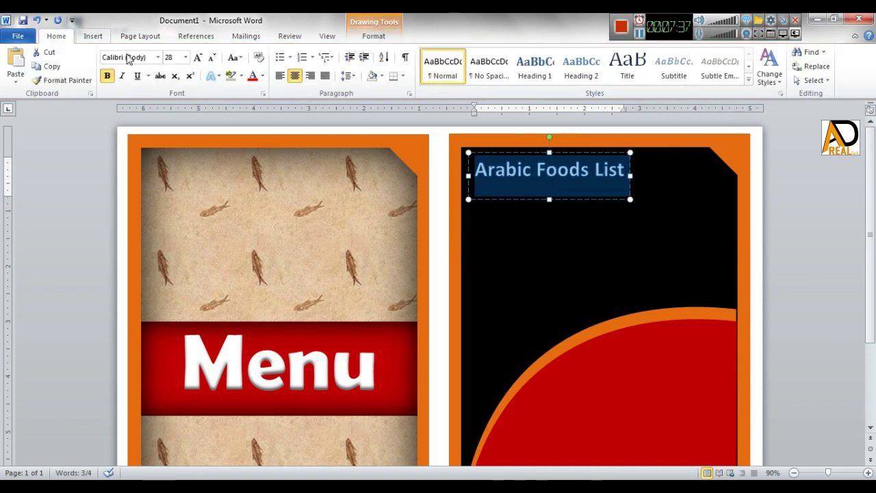
pyautogui.click(384, 81)
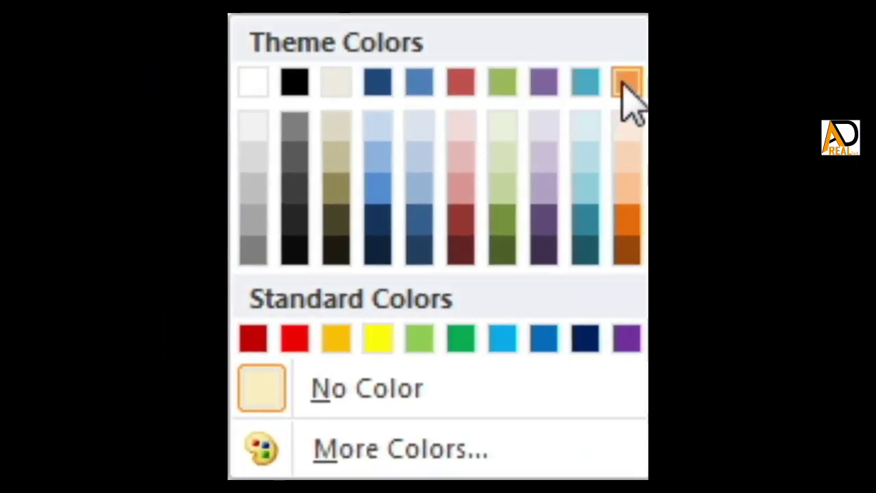
pyautogui.click(650, 197)
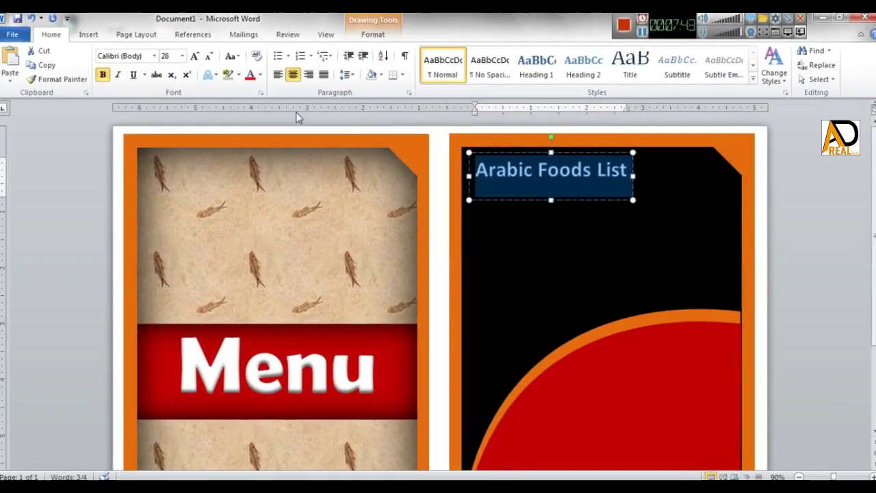
pyautogui.click(137, 77)
pyautogui.click(514, 180)
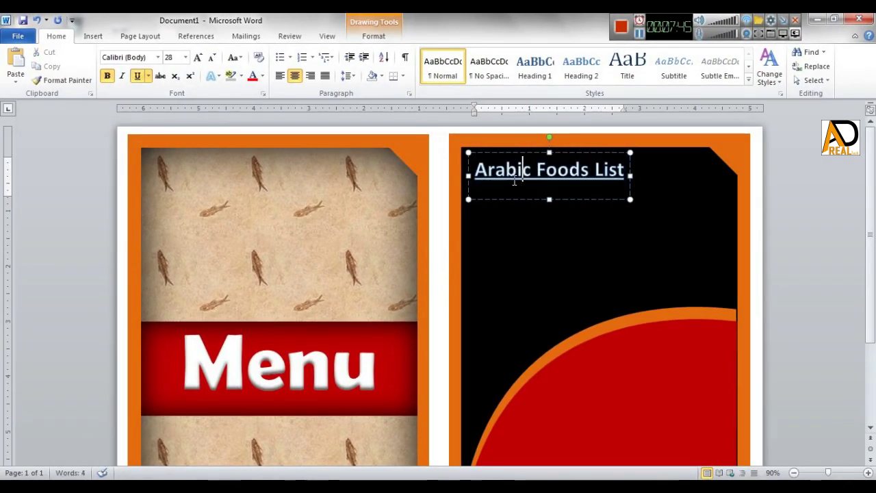
# Nudge the title box up and left into the black panel's top corner
pyautogui.click(651, 217)
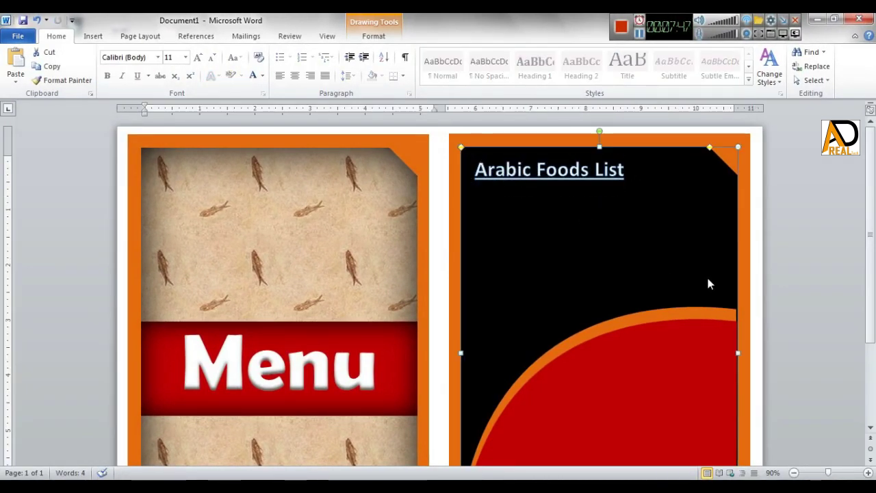
pyautogui.scroll(-2, 787, 292)
pyautogui.scroll(2, 788, 292)
pyautogui.scroll(1, 691, 265)
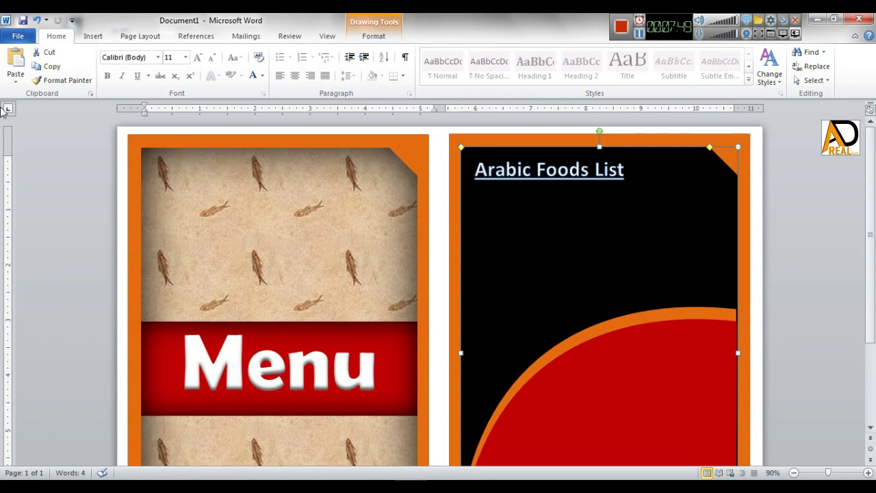
pyautogui.click(520, 169)
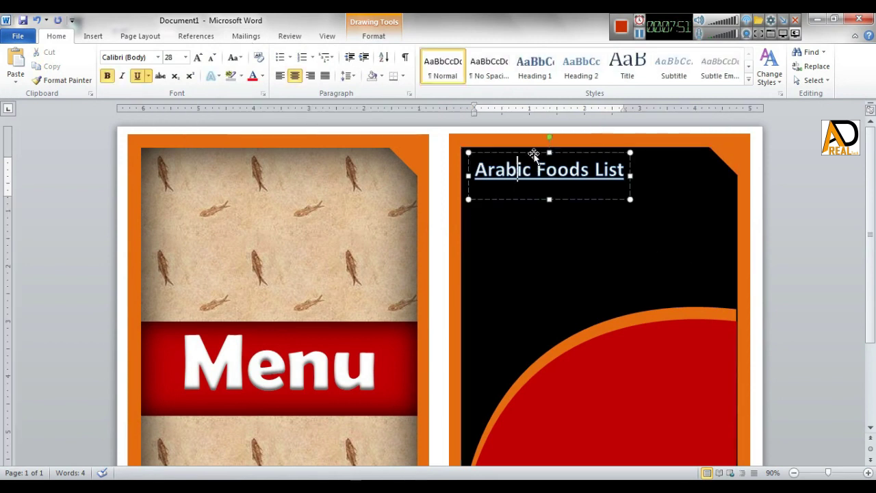
pyautogui.click(534, 153)
pyautogui.press('Up')
pyautogui.press('Up')
pyautogui.press('Up')
pyautogui.press('Up')
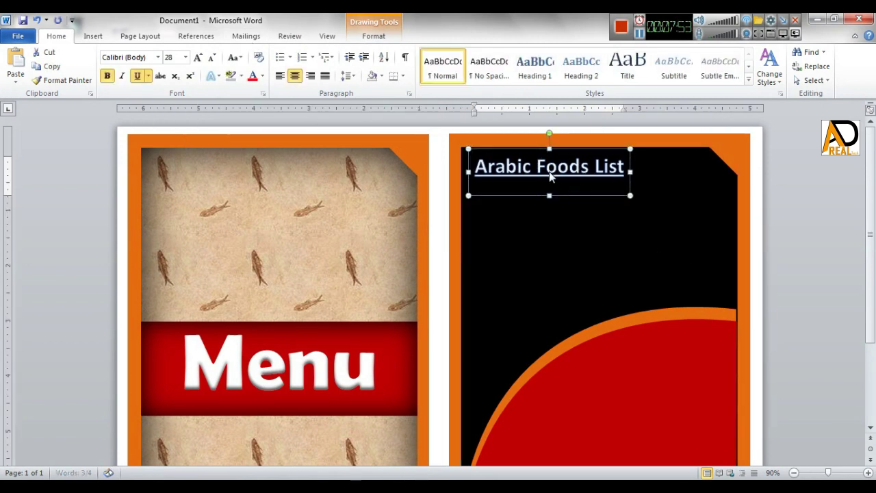
pyautogui.press('Up')
pyautogui.press('Up')
pyautogui.press('Up')
pyautogui.press('Up')
pyautogui.press('Up')
pyautogui.press('Up')
pyautogui.press('Up')
pyautogui.press('Up')
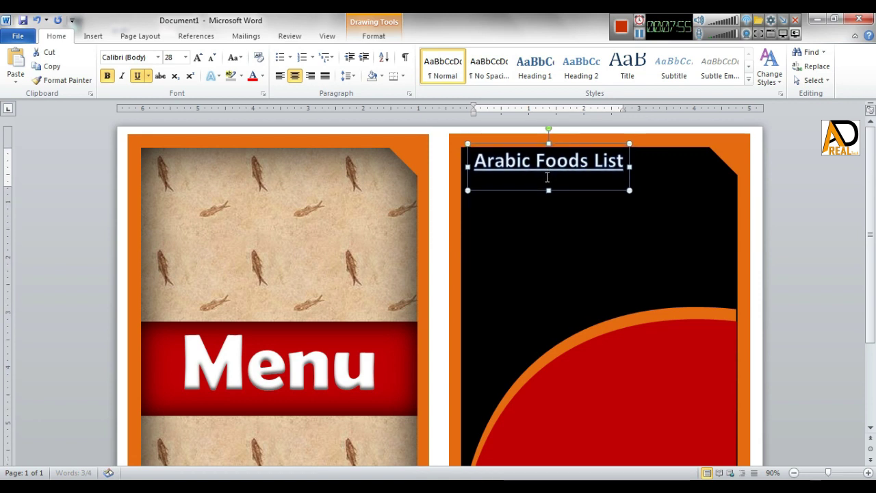
pyautogui.press('Left')
pyautogui.press('Left')
pyautogui.press('Left')
pyautogui.press('Left')
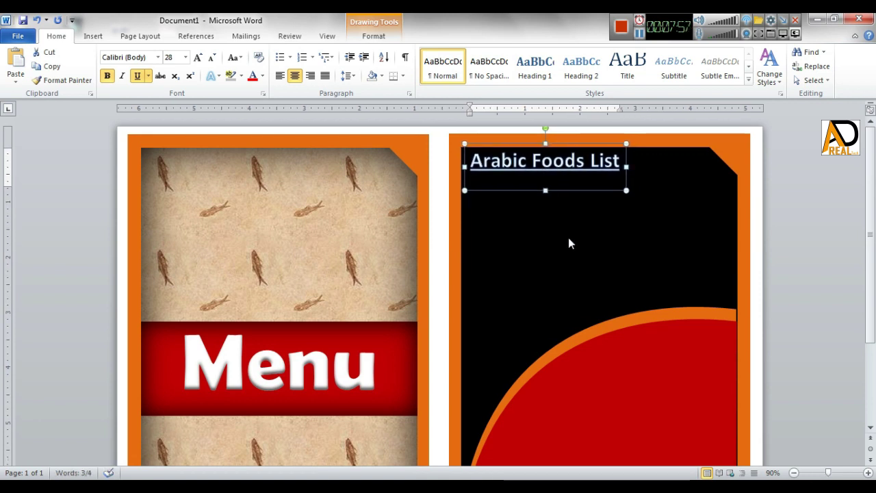
pyautogui.click(827, 274)
# Insert a plain first-style WordArt box under the title, enlarge it over the panel, and left-align it
pyautogui.click(93, 38)
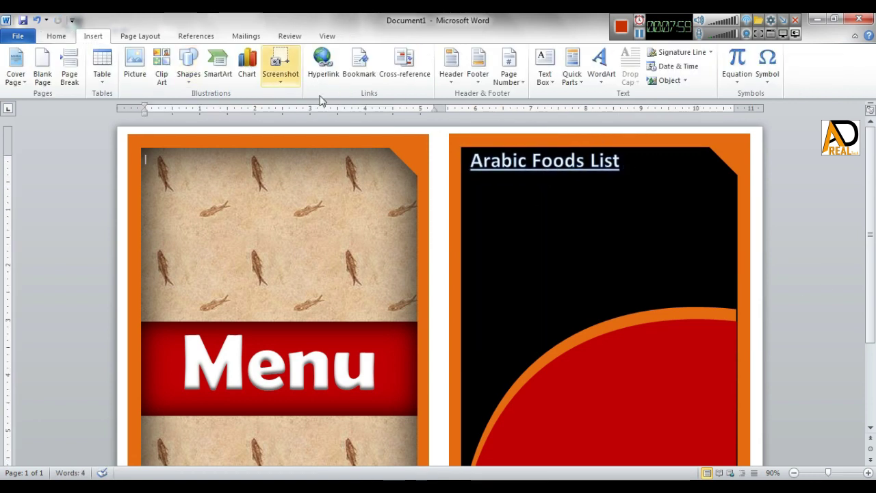
pyautogui.click(600, 60)
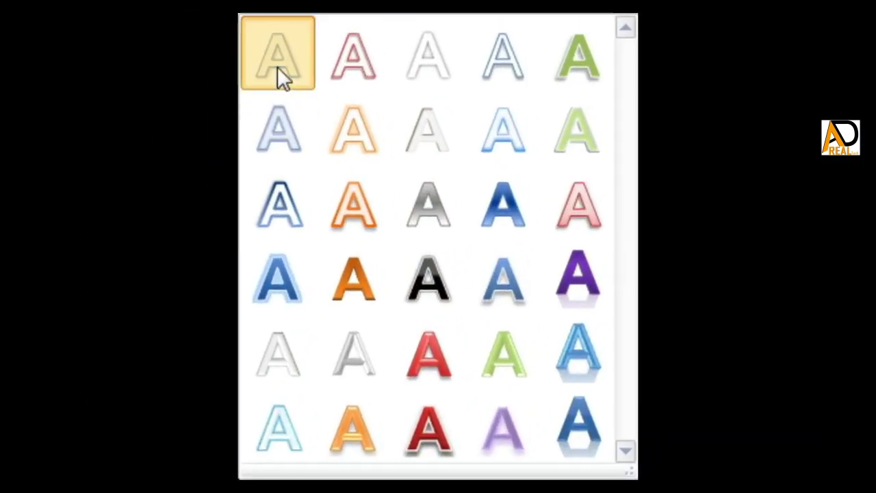
pyautogui.click(279, 72)
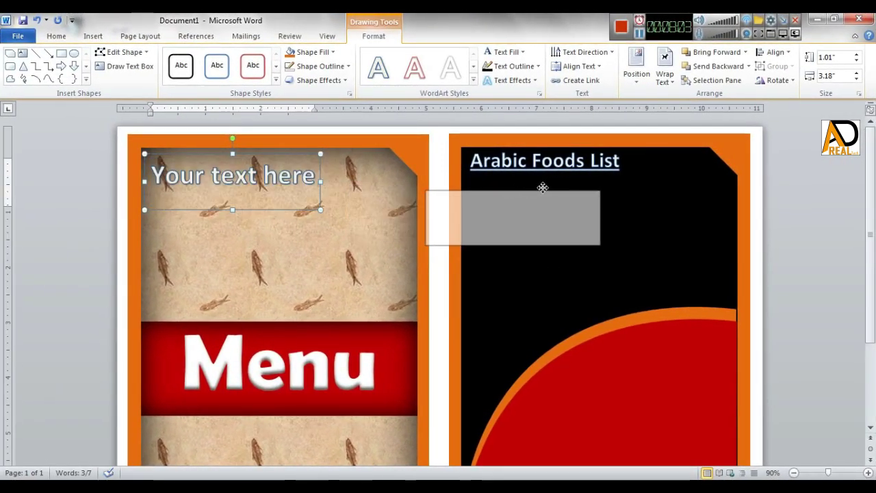
pyautogui.moveTo(457, 185); pyautogui.dragTo(601, 180)
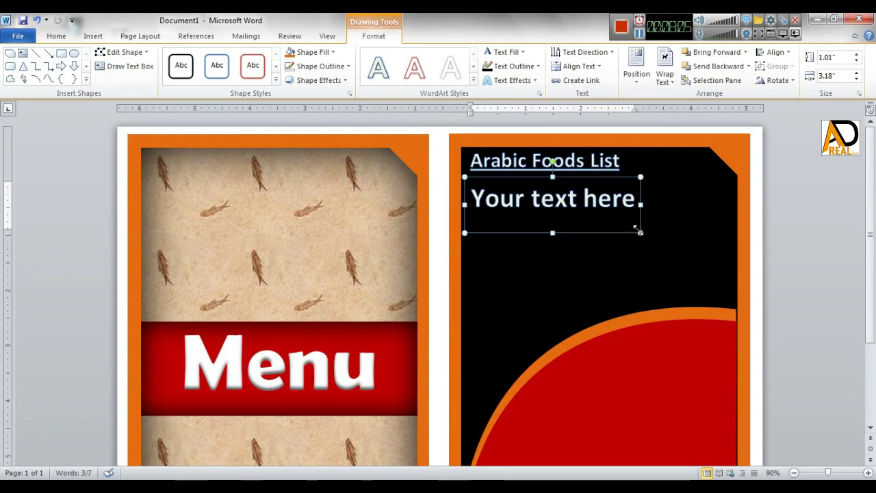
pyautogui.moveTo(638, 231); pyautogui.dragTo(733, 348)
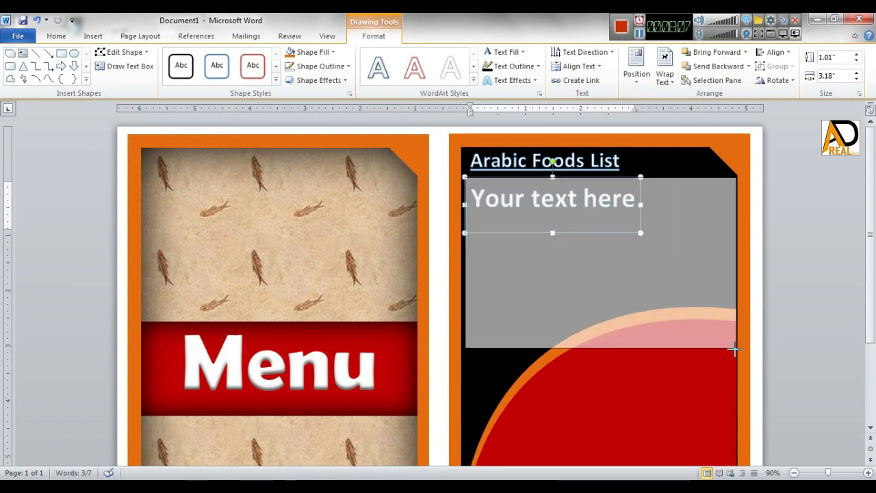
pyautogui.moveTo(734, 349); pyautogui.dragTo(733, 366)
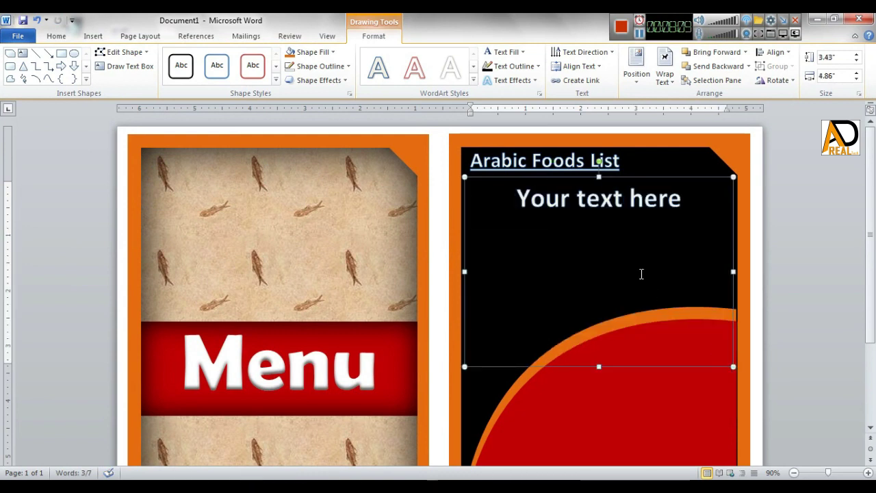
pyautogui.click(669, 211)
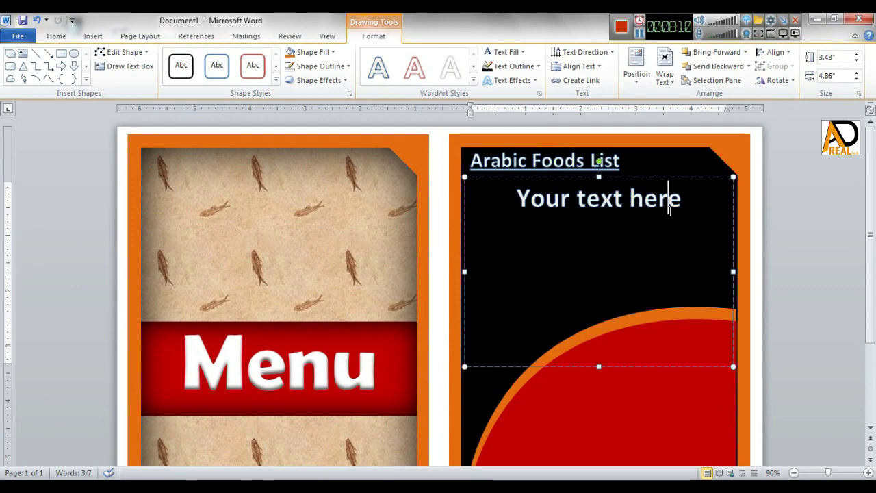
pyautogui.click(55, 36)
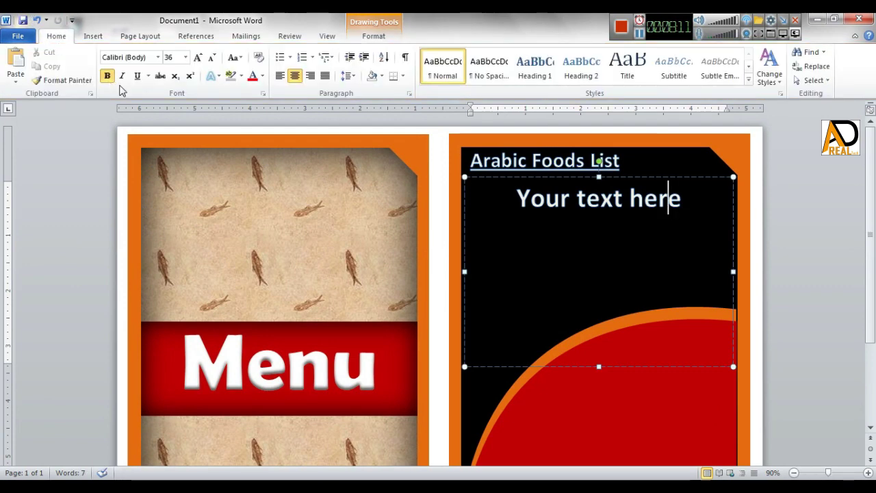
pyautogui.click(280, 76)
# Select 'Your text here' and browse text fill, reflection and glow options without applying any
pyautogui.moveTo(643, 206); pyautogui.dragTo(481, 203)
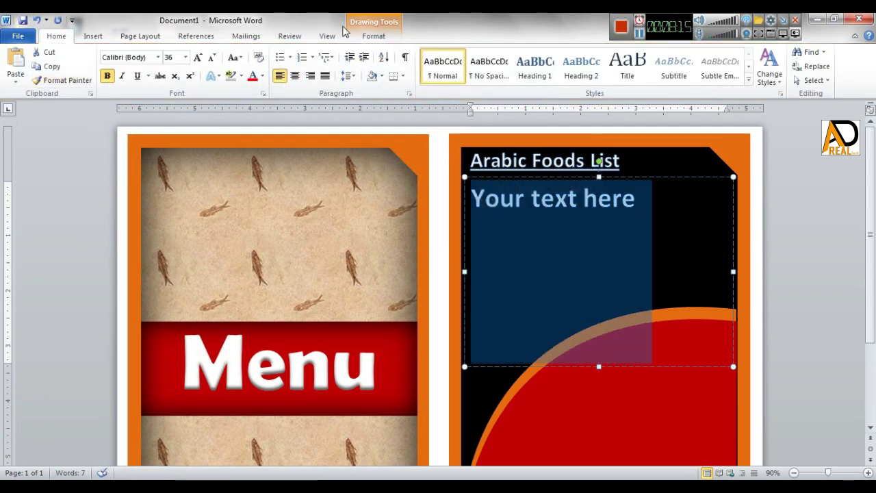
pyautogui.click(373, 36)
pyautogui.click(510, 51)
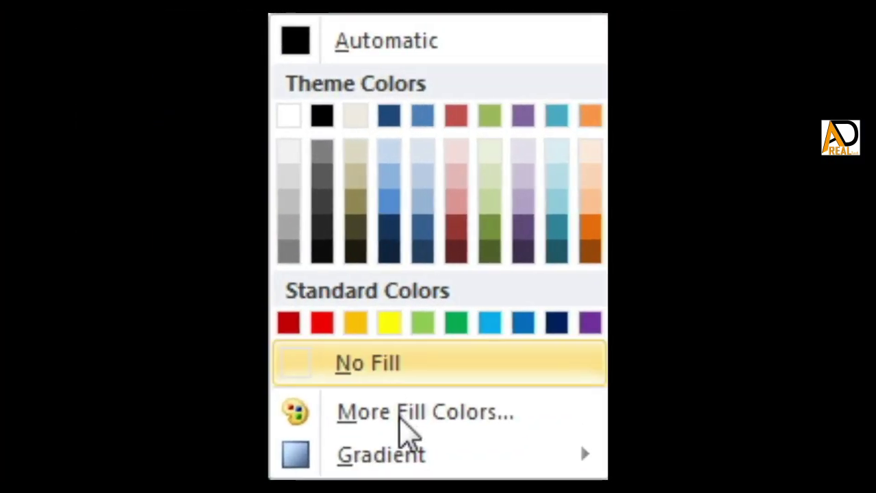
pyautogui.press('Escape')
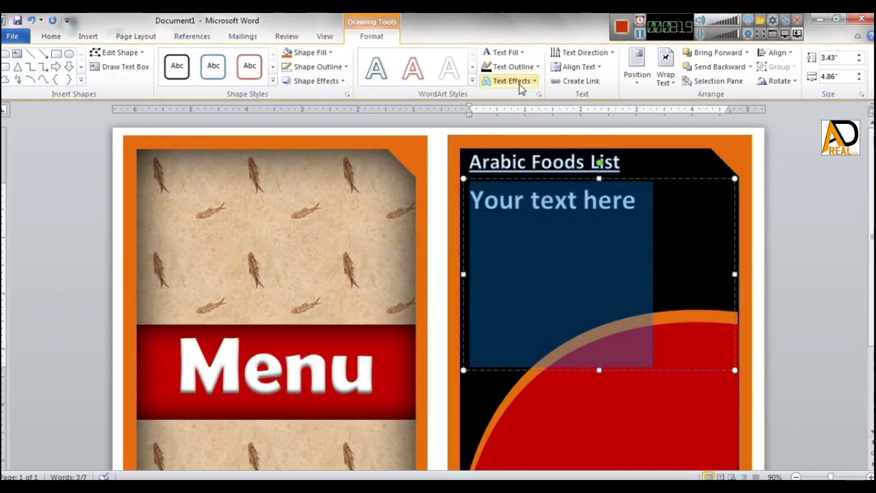
pyautogui.click(519, 84)
pyautogui.moveTo(513, 131)
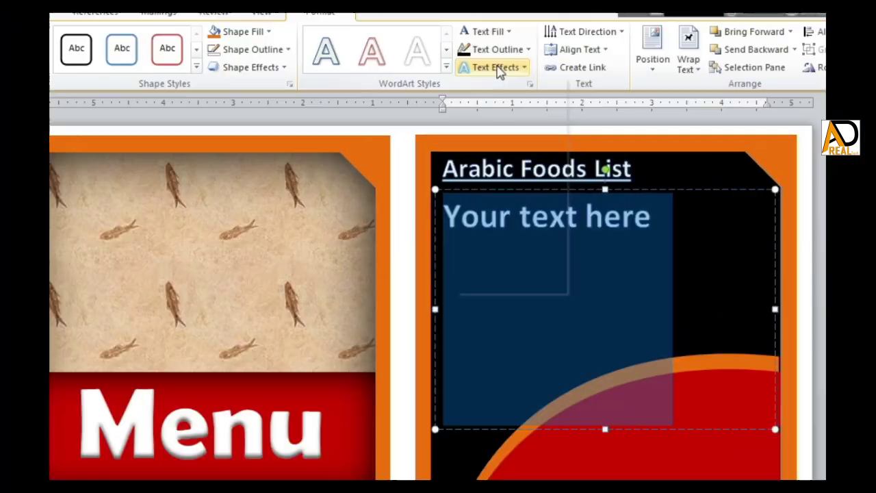
pyautogui.click(513, 82)
pyautogui.moveTo(513, 159)
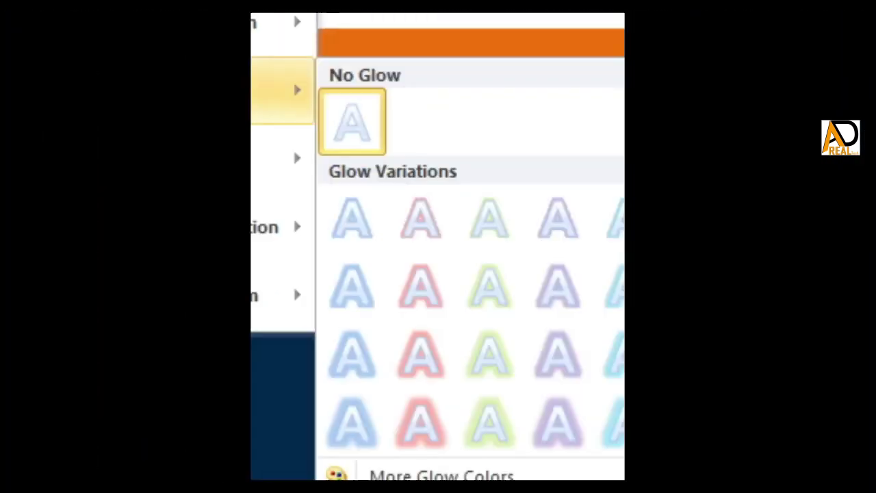
pyautogui.click(513, 109)
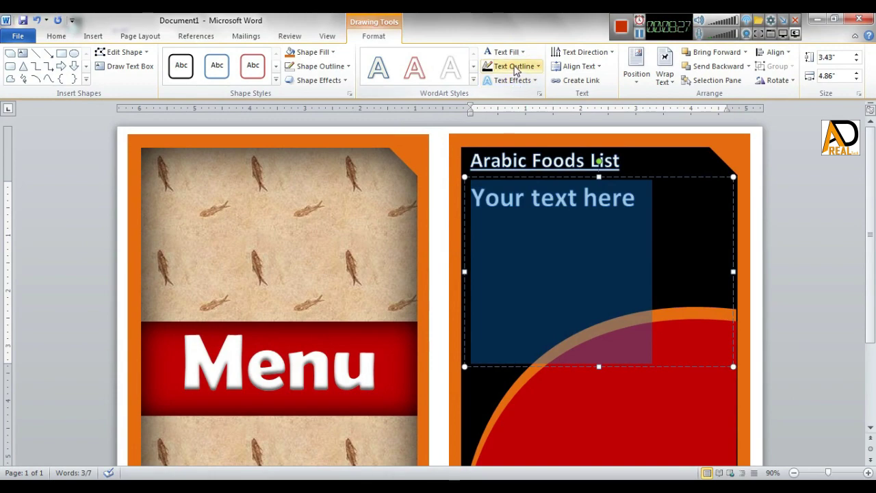
pyautogui.click(514, 70)
# Give the placeholder text no outline, remove bold, and shrink it to 14 pt
pyautogui.click(509, 185)
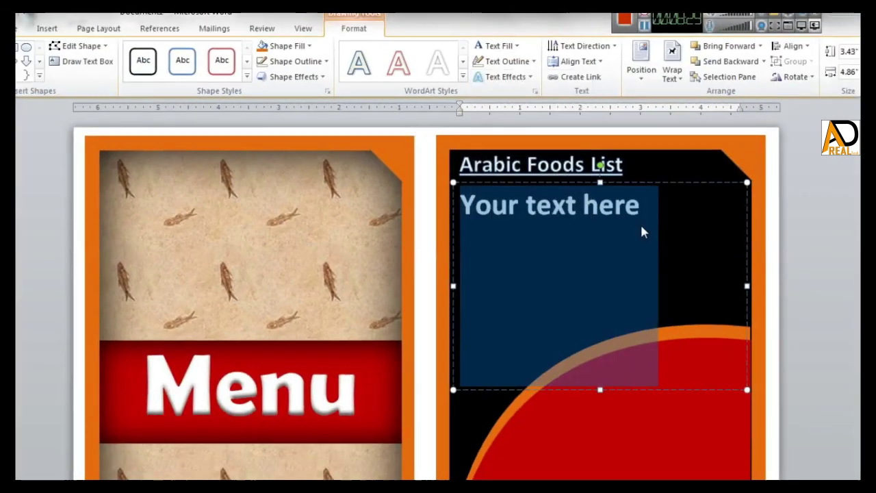
pyautogui.click(641, 227)
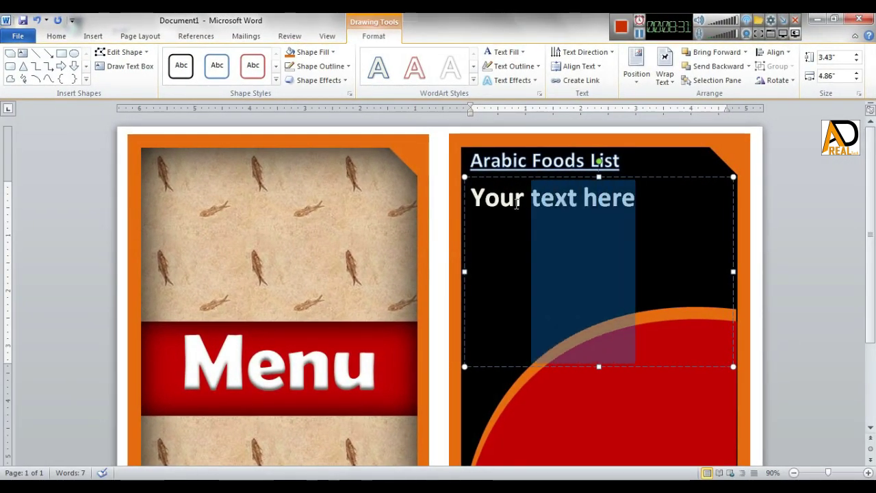
pyautogui.moveTo(635, 199); pyautogui.dragTo(469, 200)
pyautogui.click(48, 37)
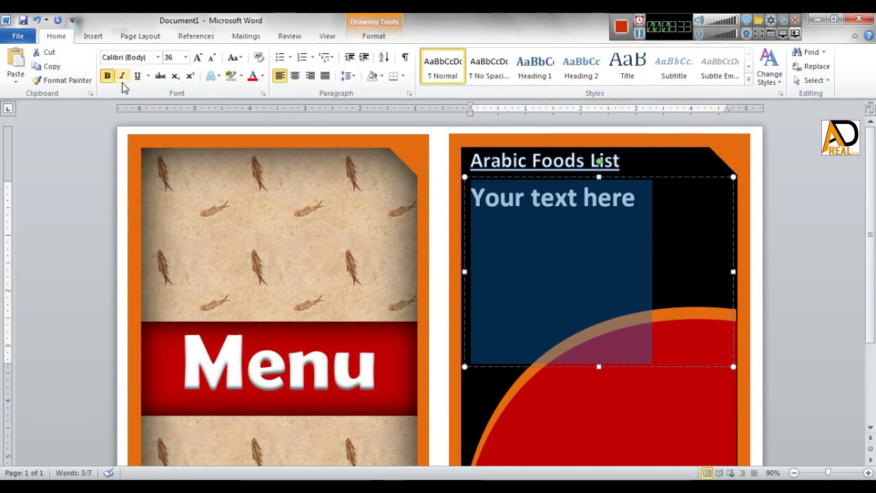
pyautogui.click(108, 77)
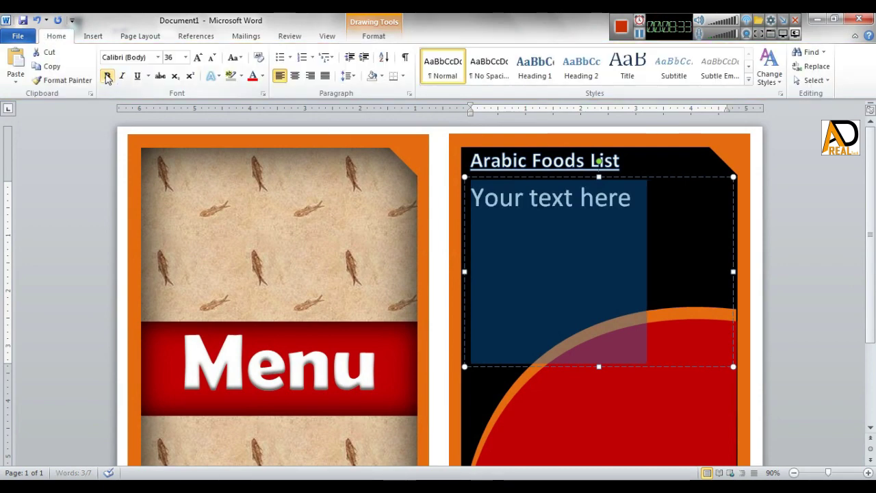
pyautogui.click(213, 58)
pyautogui.click(214, 57)
pyautogui.click(213, 57)
pyautogui.click(213, 58)
pyautogui.click(213, 57)
pyautogui.click(214, 58)
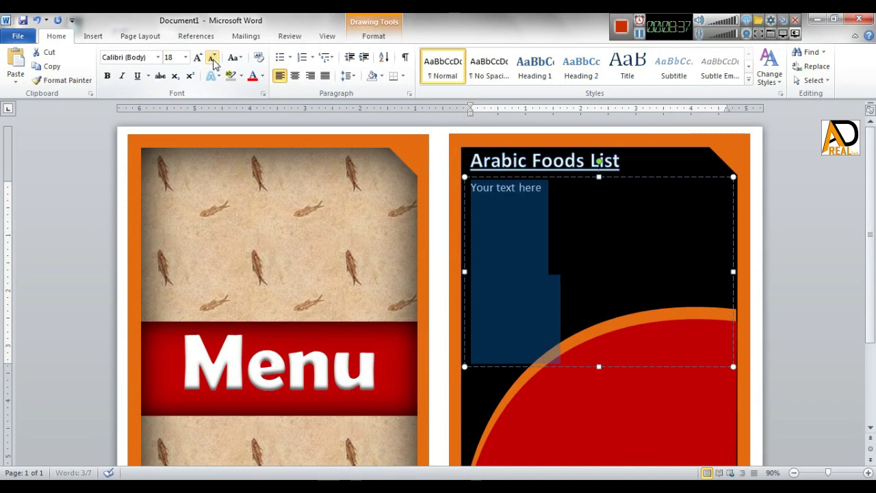
pyautogui.click(213, 58)
pyautogui.click(213, 59)
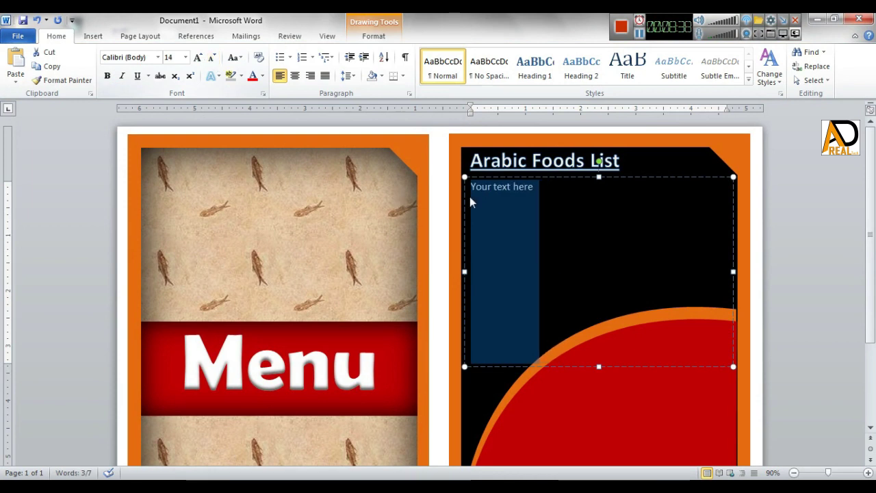
# Delete the placeholder text and zoom the page view to 130%
pyautogui.click(551, 200)
pyautogui.press('BackSpace')
pyautogui.press('BackSpace')
pyautogui.press('BackSpace')
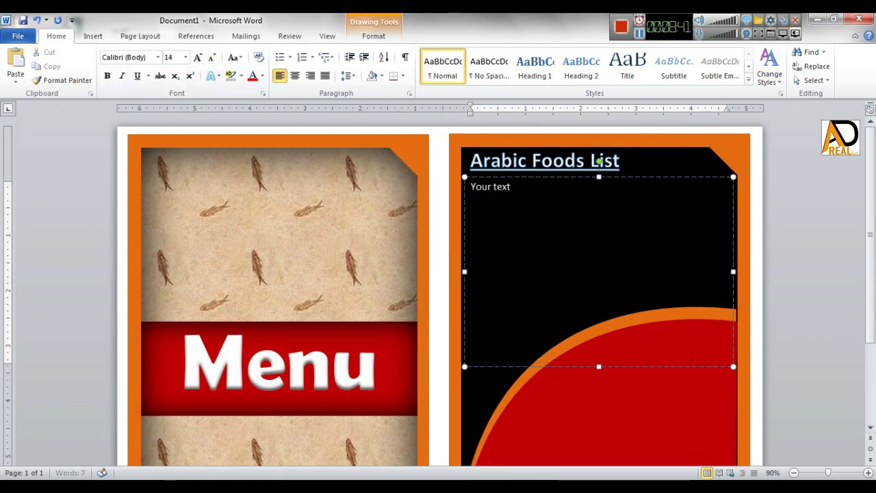
pyautogui.press('BackSpace')
pyautogui.press('BackSpace')
pyautogui.press('BackSpace')
pyautogui.press('BackSpace')
pyautogui.press('BackSpace')
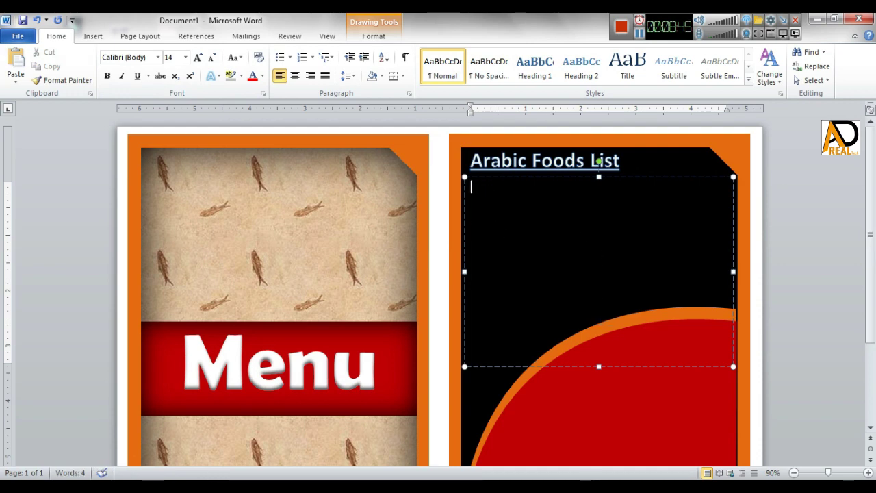
pyautogui.click(867, 473)
pyautogui.click(867, 474)
pyautogui.click(867, 474)
pyautogui.click(867, 473)
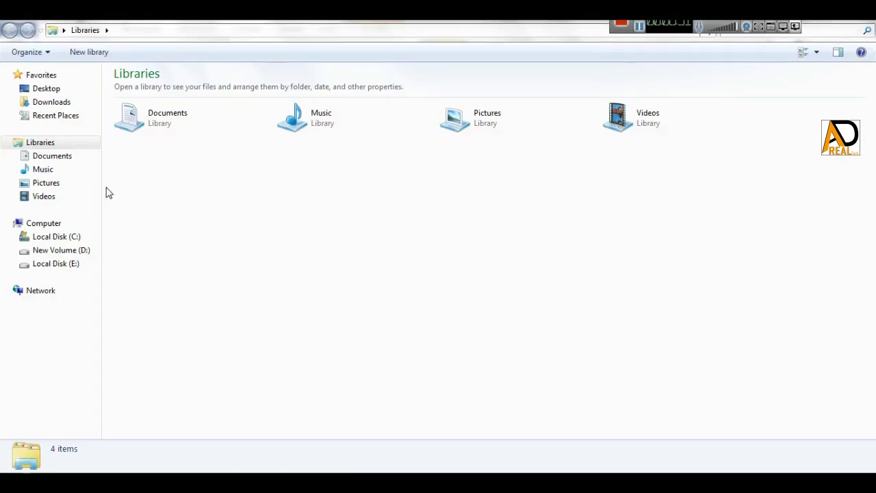
# Open the Documents library and select the Menu List Word document
pyautogui.click(52, 157)
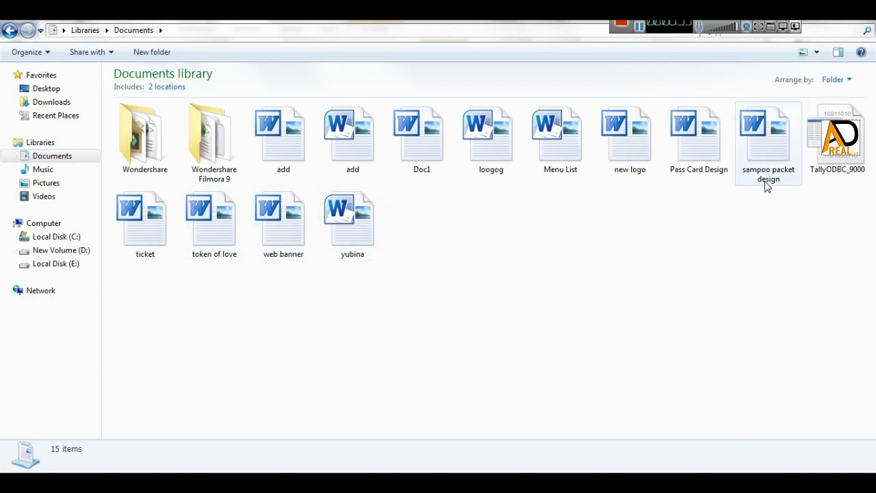
pyautogui.click(545, 156)
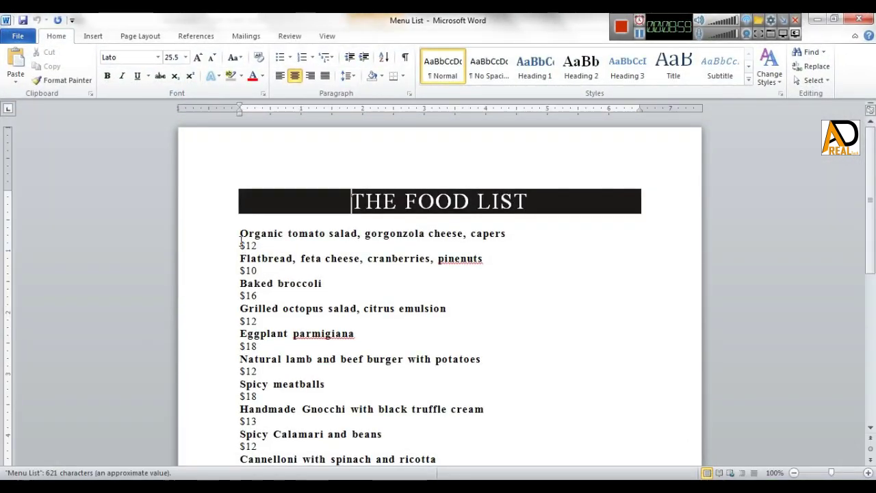
# Copy the dishes and prices from Organic tomato salad through Spicy meatballs, then return to Document1
pyautogui.moveTo(240, 234); pyautogui.dragTo(373, 312)
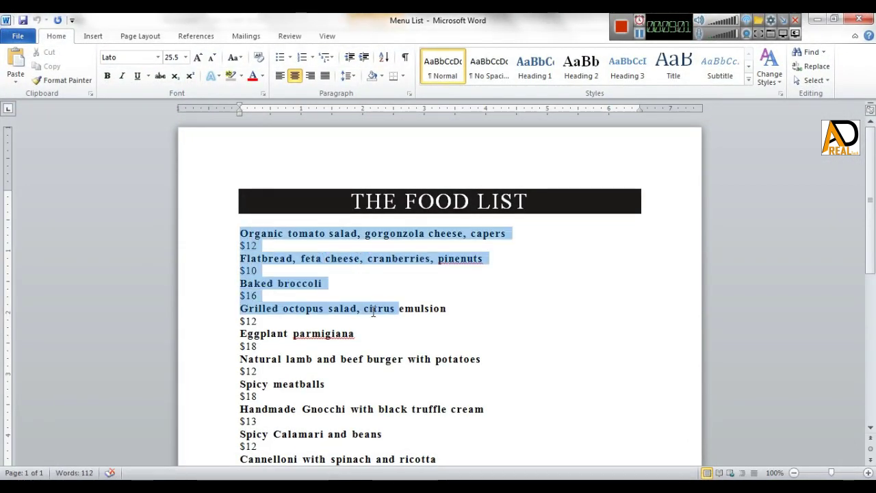
pyautogui.moveTo(373, 312); pyautogui.dragTo(383, 397)
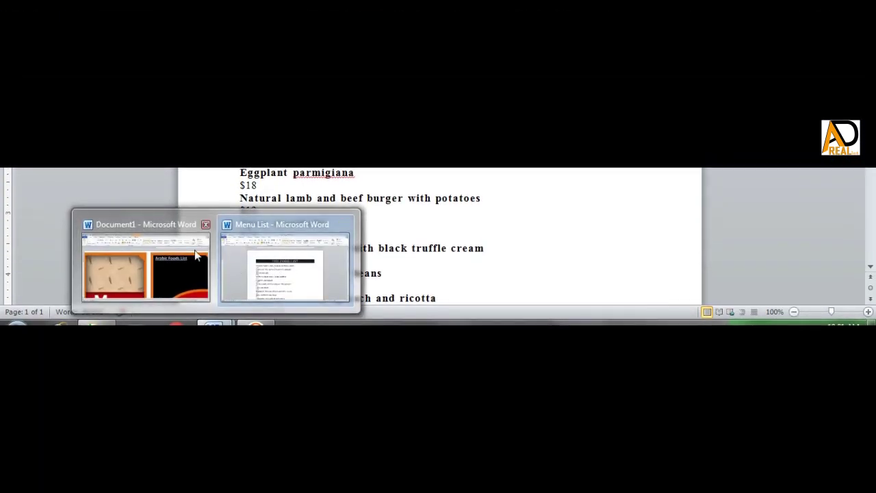
pyautogui.click(147, 263)
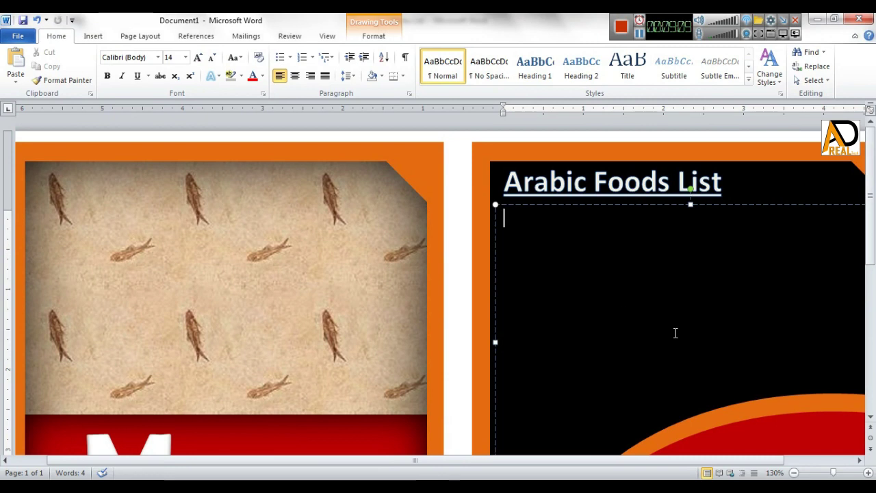
# Paste the seven dishes into the black box, color them White and shrink the font one size
pyautogui.hotkey('ctrl', 'v')
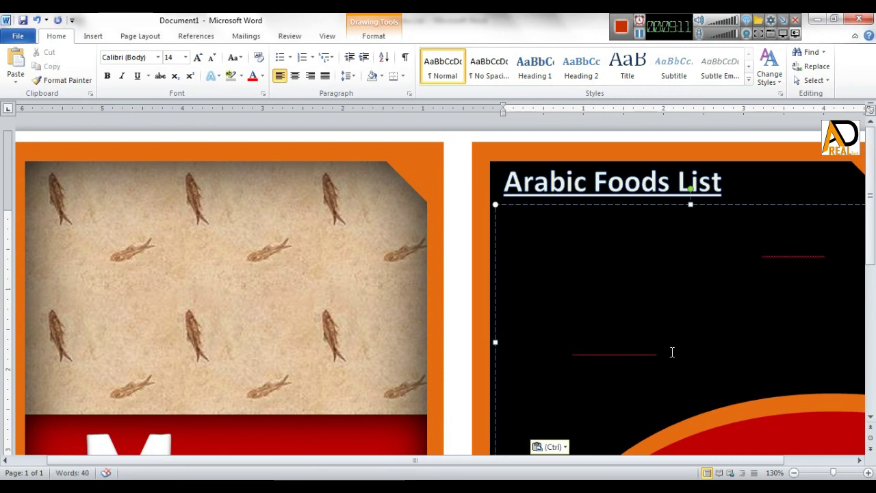
pyautogui.hotkey('ctrl', 'a')
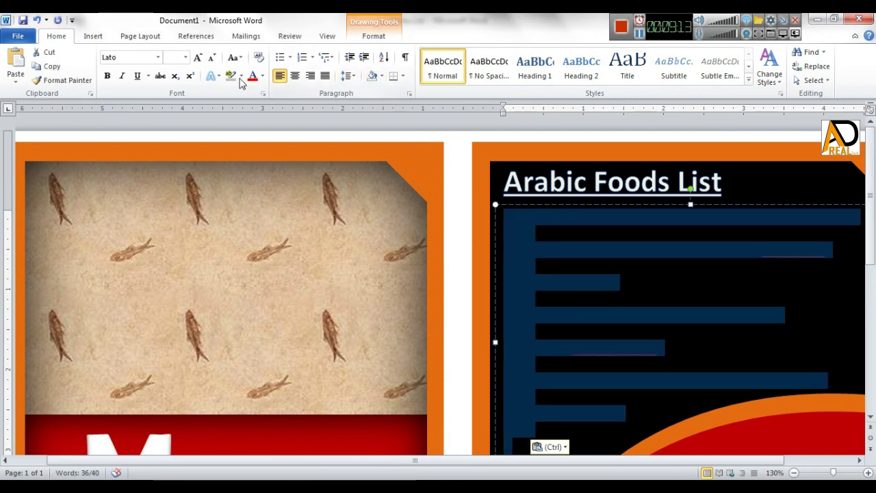
pyautogui.click(262, 76)
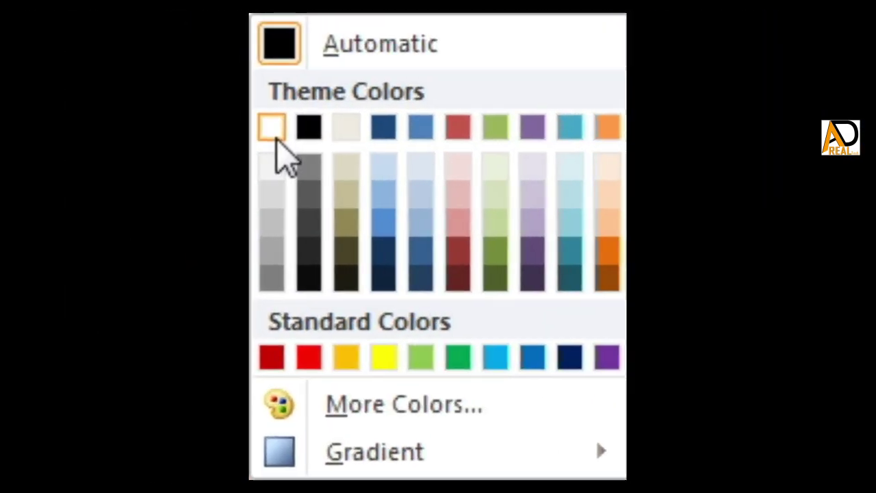
pyautogui.click(277, 137)
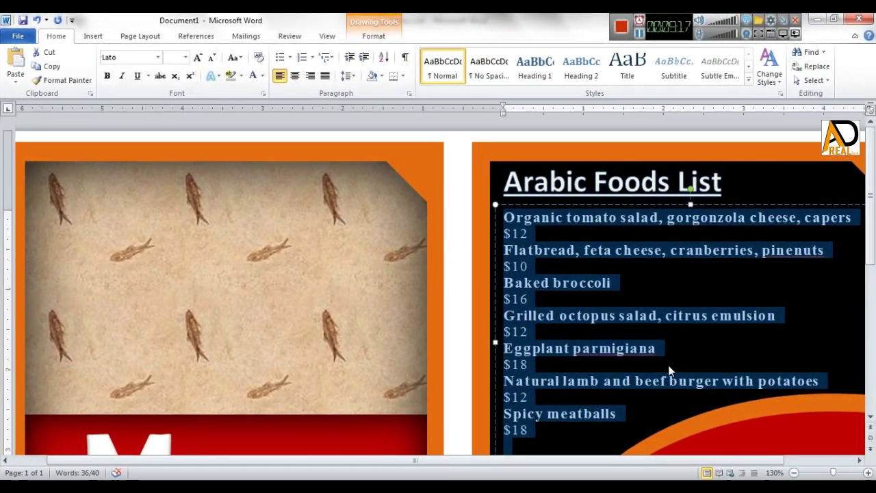
pyautogui.click(645, 399)
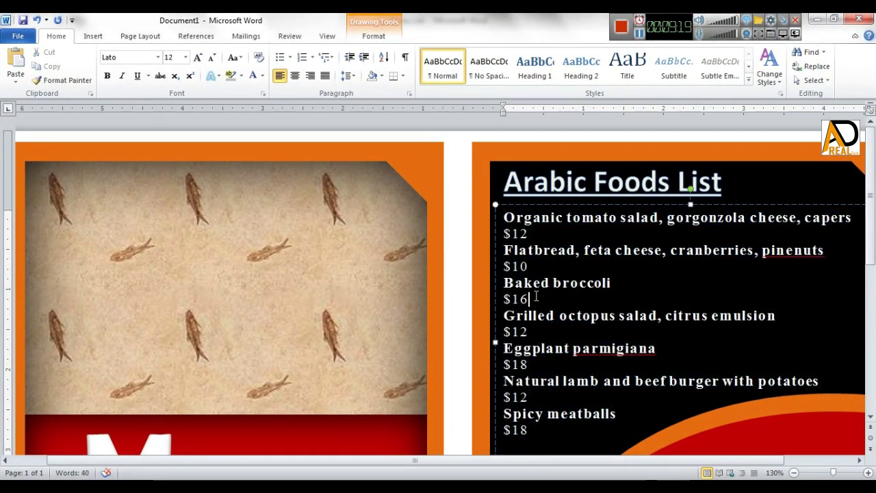
pyautogui.hotkey('ctrl', 'a')
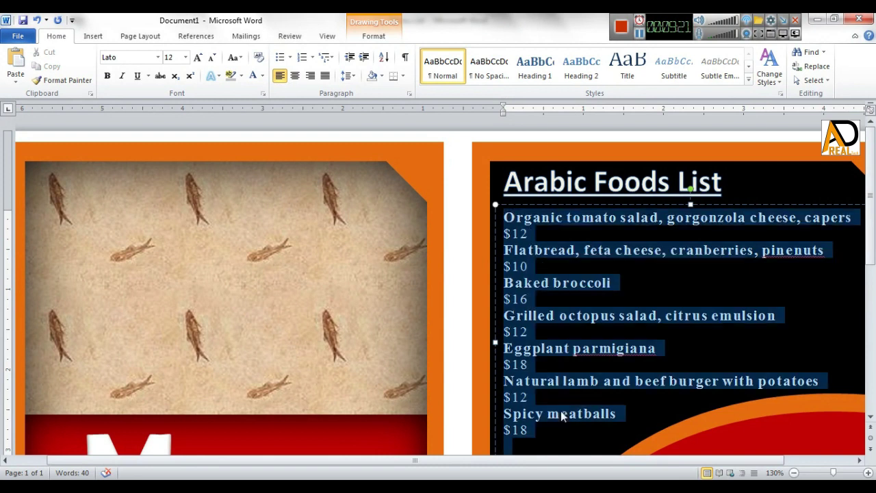
pyautogui.click(210, 60)
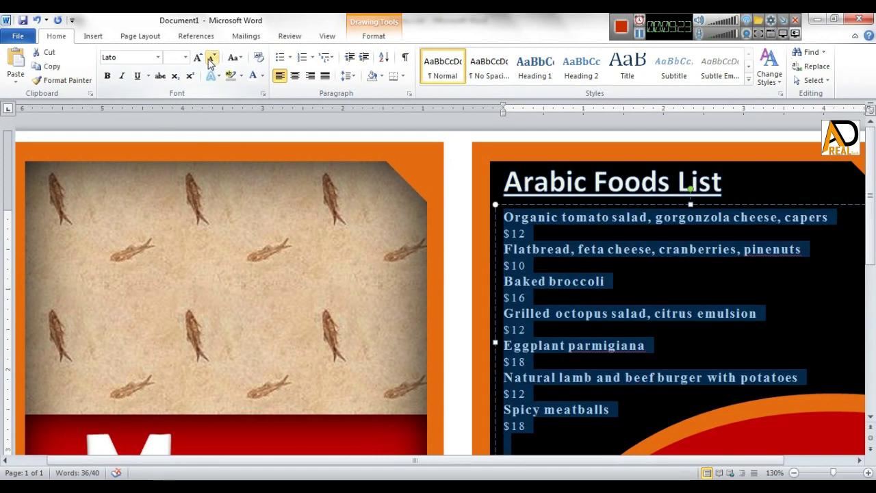
pyautogui.moveTo(477, 460); pyautogui.dragTo(605, 460)
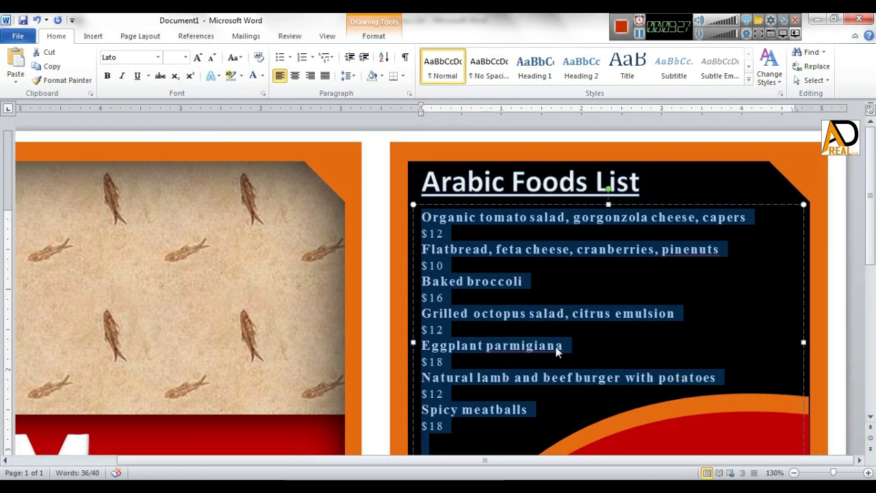
# Delete 'gorgonzola cheese, capers' and tab the tomato salad's $12 onto its line
pyautogui.click(642, 233)
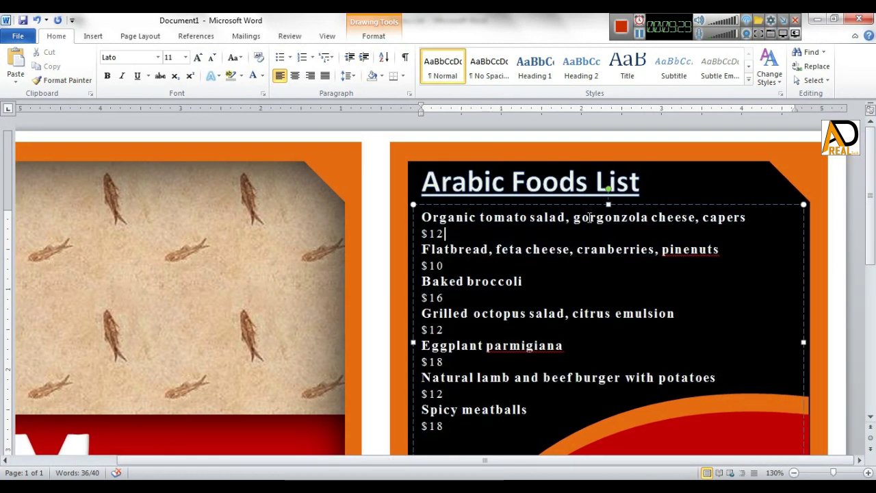
pyautogui.click(575, 218)
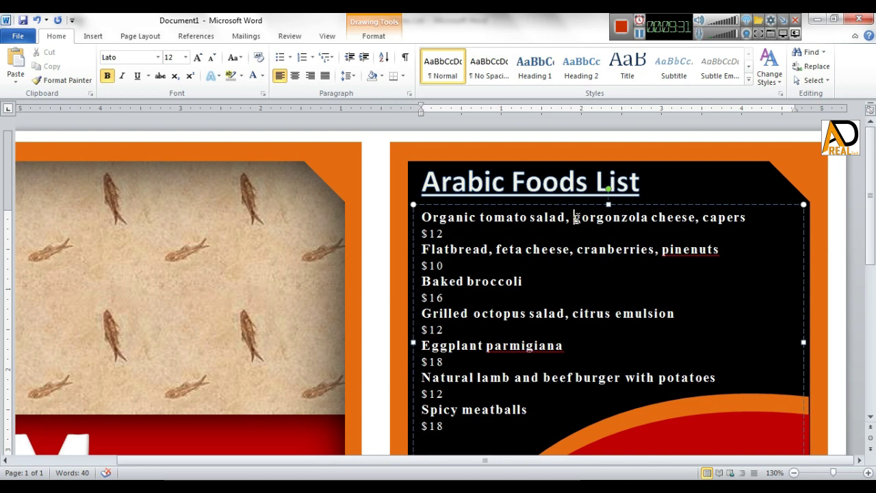
pyautogui.moveTo(575, 218); pyautogui.dragTo(747, 218)
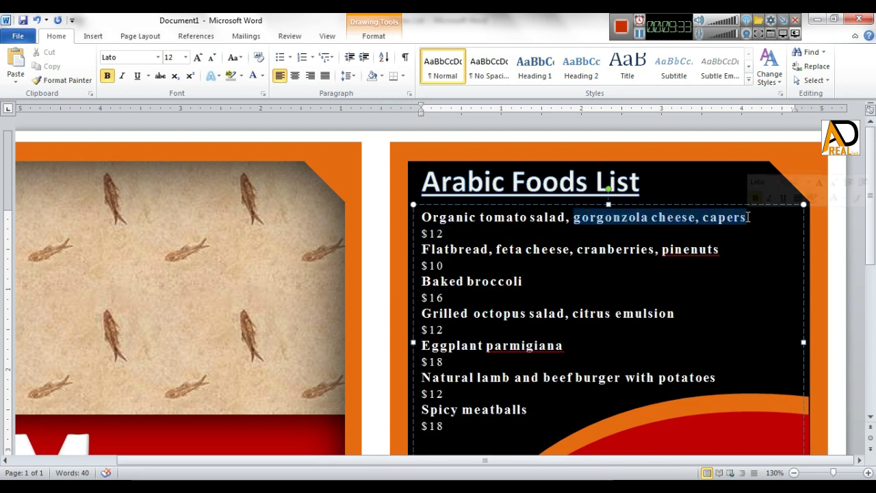
pyautogui.press('Delete')
pyautogui.press('Right')
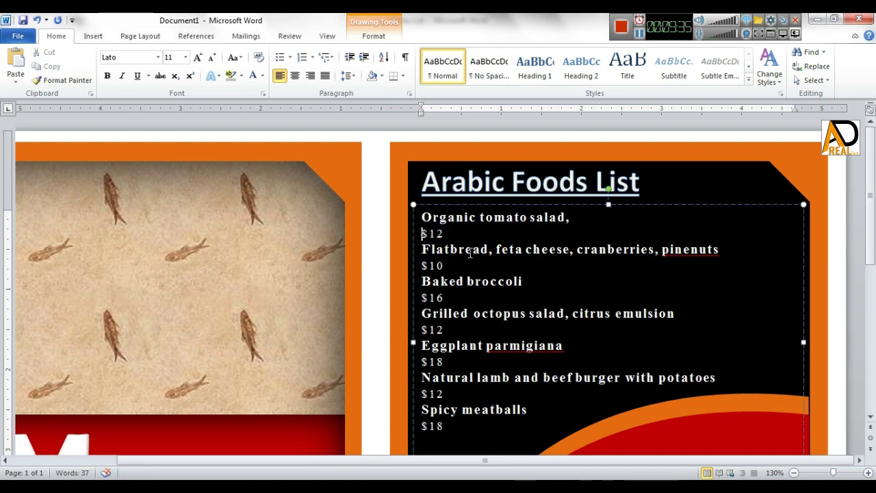
pyautogui.press('BackSpace')
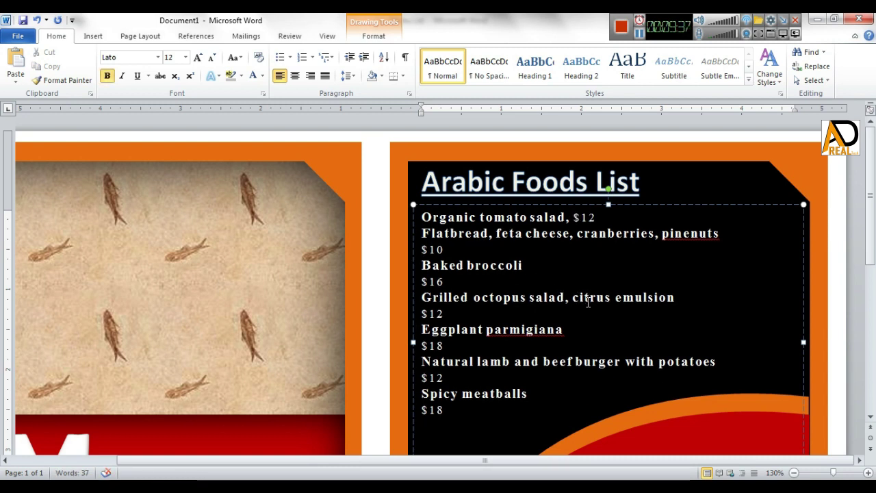
pyautogui.press('Tab')
pyautogui.press('Tab')
pyautogui.press('Tab')
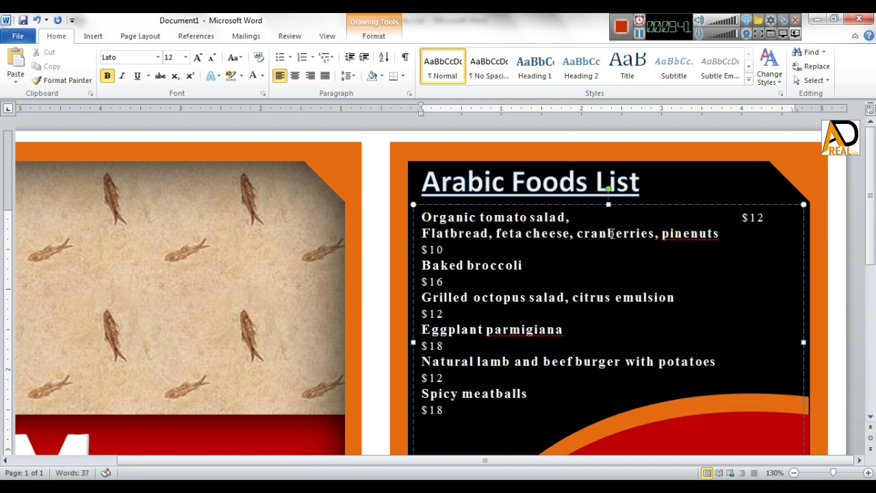
# Delete 'cranberries, pinenuts', then align Flatbread's $10 and Baked broccoli's $16 in the price column
pyautogui.moveTo(577, 233); pyautogui.dragTo(714, 236)
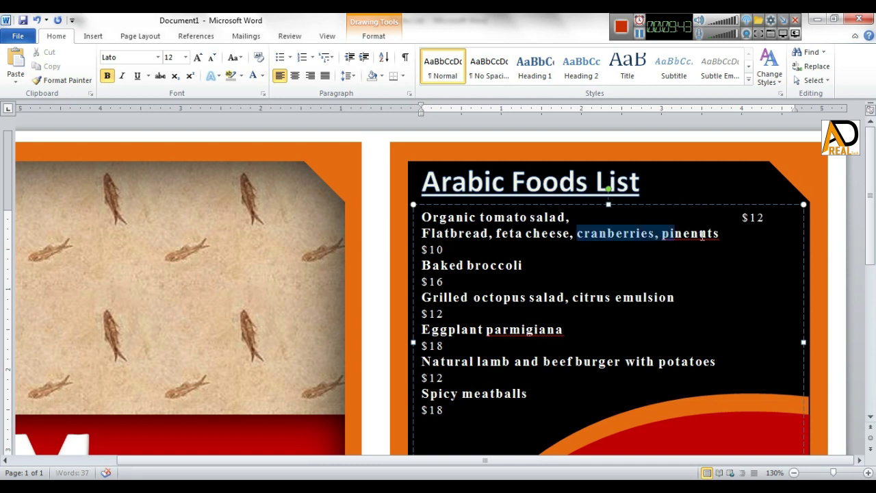
pyautogui.press('Delete')
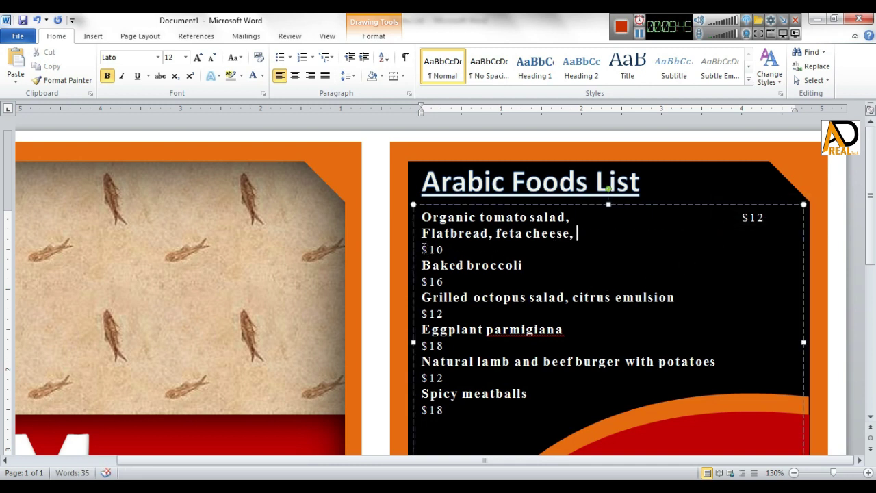
pyautogui.press('BackSpace')
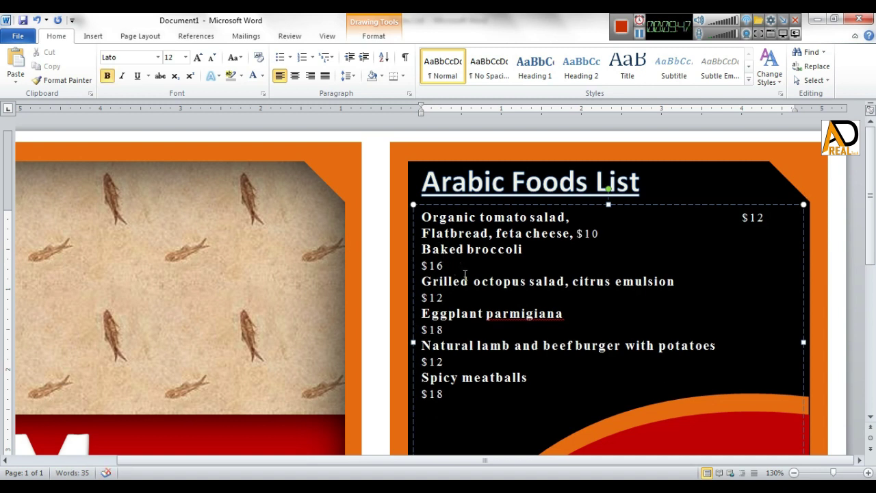
pyautogui.press('Tab')
pyautogui.click(422, 266)
pyautogui.press('BackSpace')
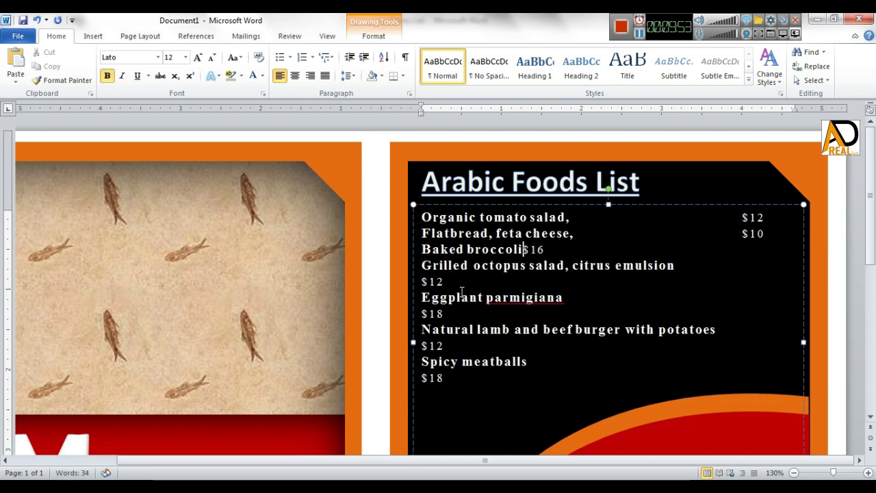
pyautogui.press('Tab')
pyautogui.press('Tab')
pyautogui.press('Tab')
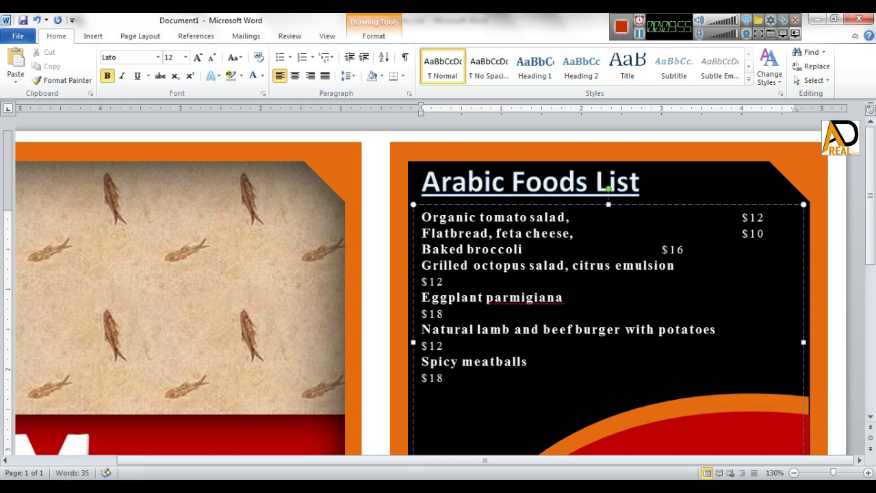
pyautogui.press('Tab')
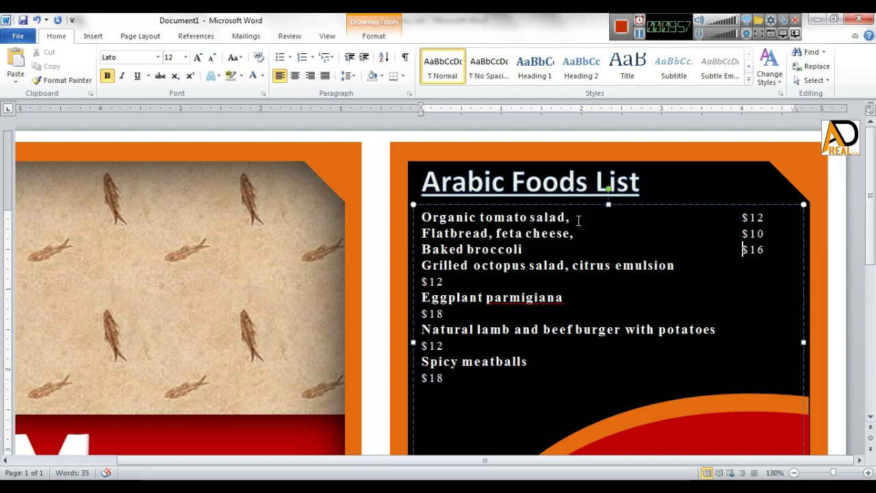
pyautogui.press('Up')
pyautogui.press('Up')
# Align the Grilled octopus salad's $12 and Eggplant parmigiana's $18 in the price column
pyautogui.click(423, 286)
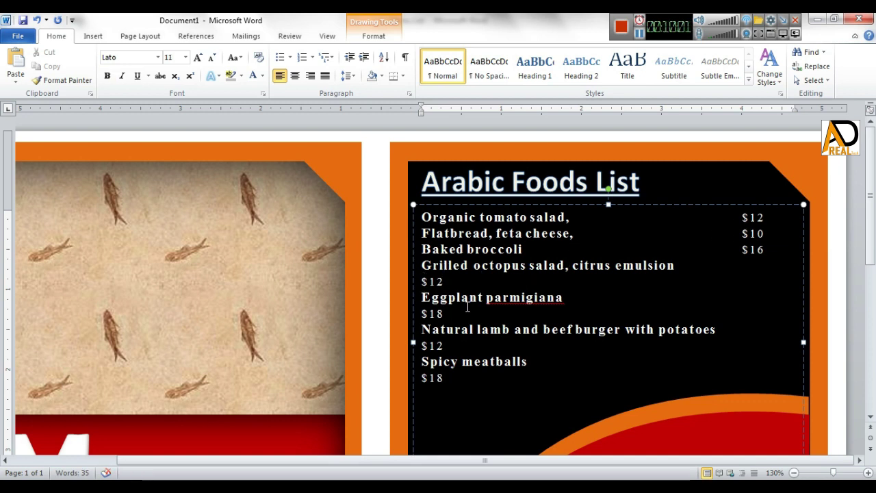
pyautogui.click(680, 267)
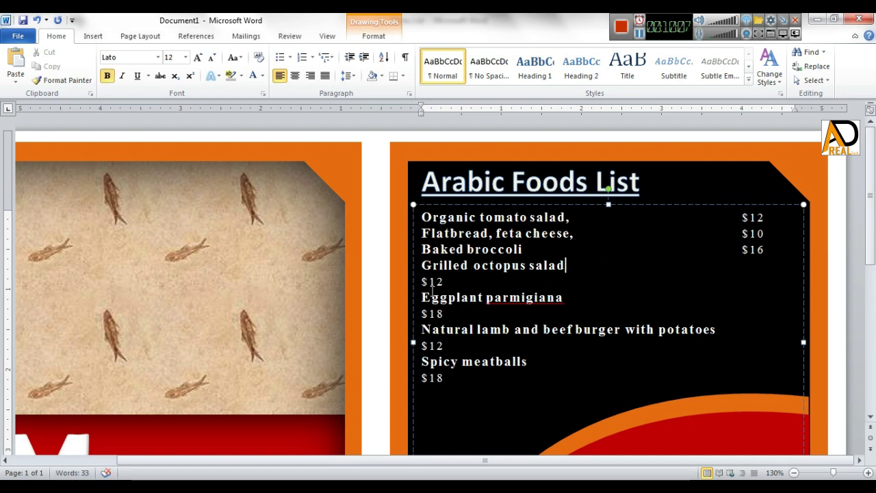
pyautogui.press('Right')
pyautogui.press('BackSpace')
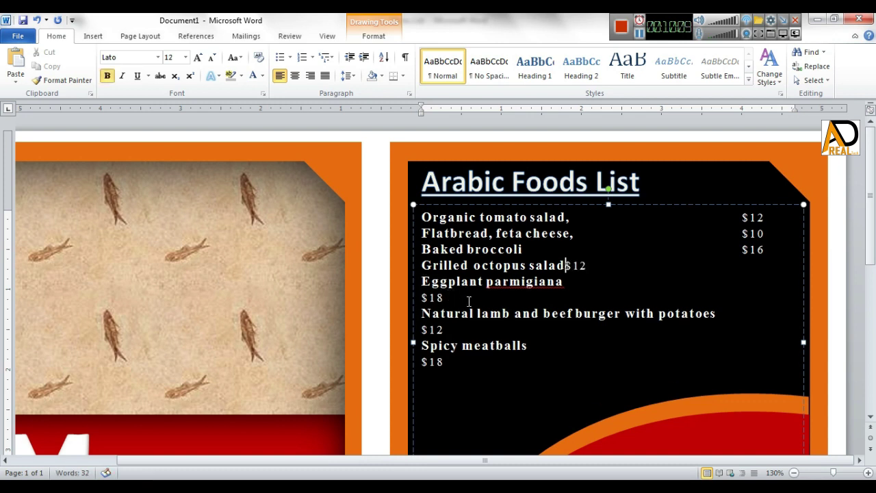
pyautogui.press('Tab')
pyautogui.press('Tab')
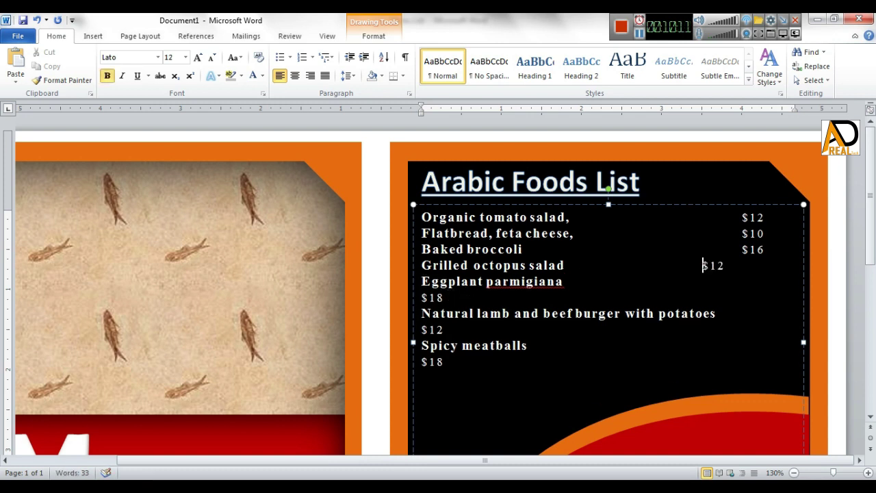
pyautogui.press('Tab')
pyautogui.click(421, 298)
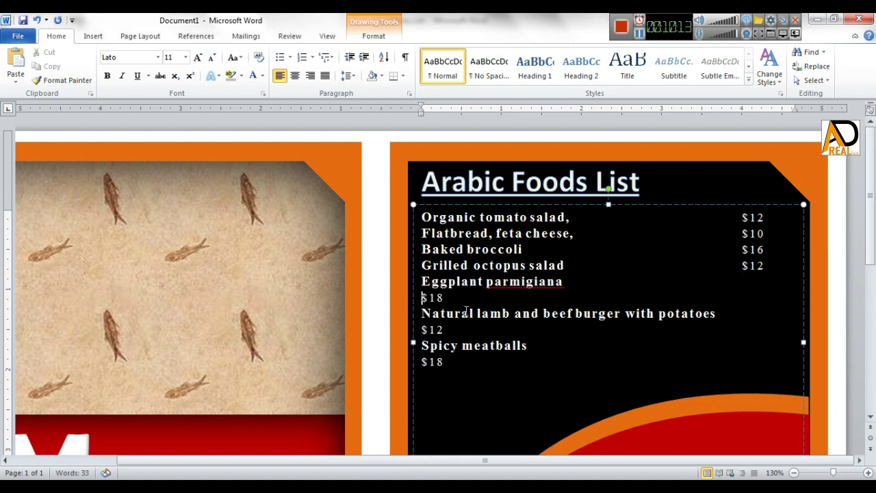
pyautogui.press('BackSpace')
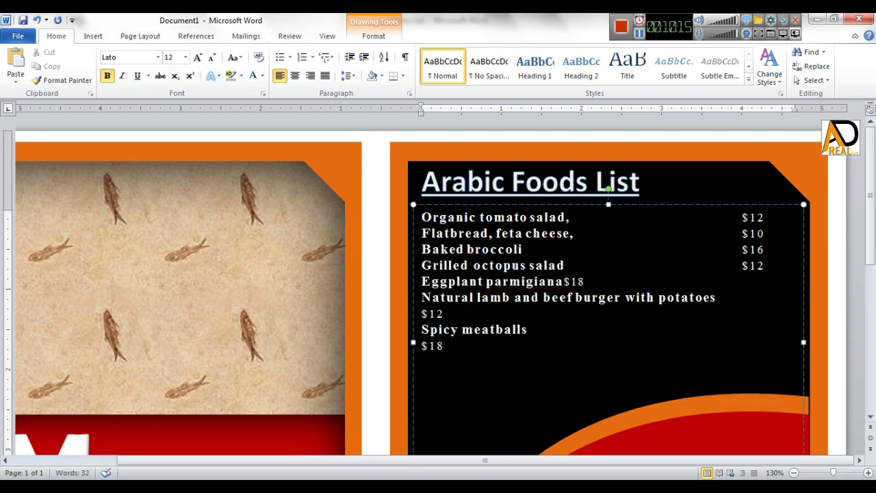
pyautogui.press('Tab')
pyautogui.press('Tab')
pyautogui.press('Tab')
pyautogui.press('Tab')
pyautogui.press('Tab')
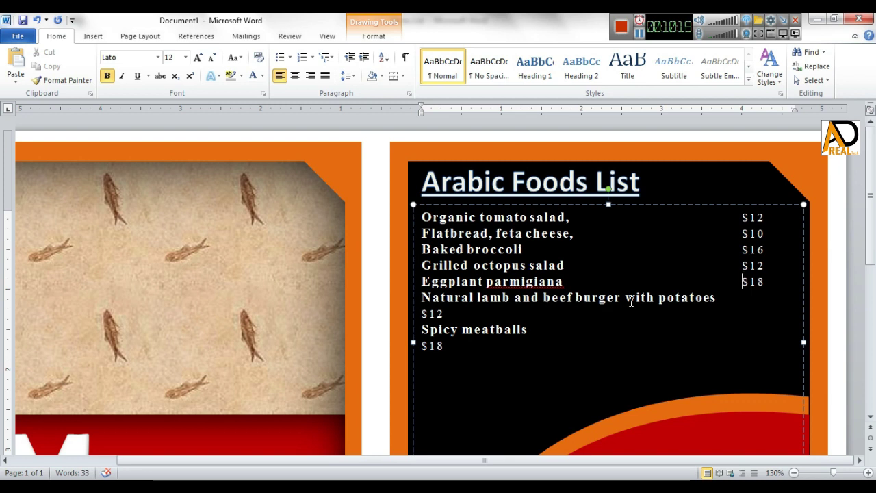
# Delete 'with potatoes' and tab the burger's $12 into the price column
pyautogui.moveTo(636, 299)
pyautogui.mouseDown()
pyautogui.moveTo(709, 308)
pyautogui.moveTo(715, 298)
pyautogui.mouseUp()
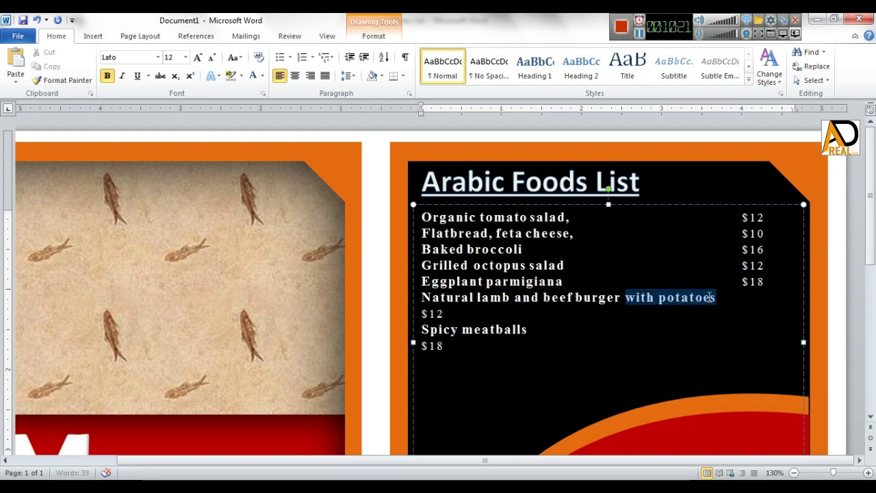
pyautogui.press('Delete')
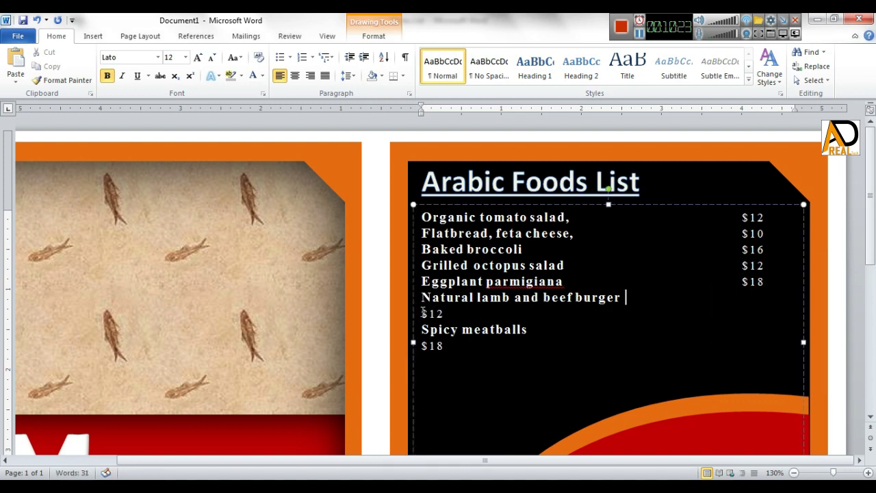
pyautogui.press('Right')
pyautogui.press('BackSpace')
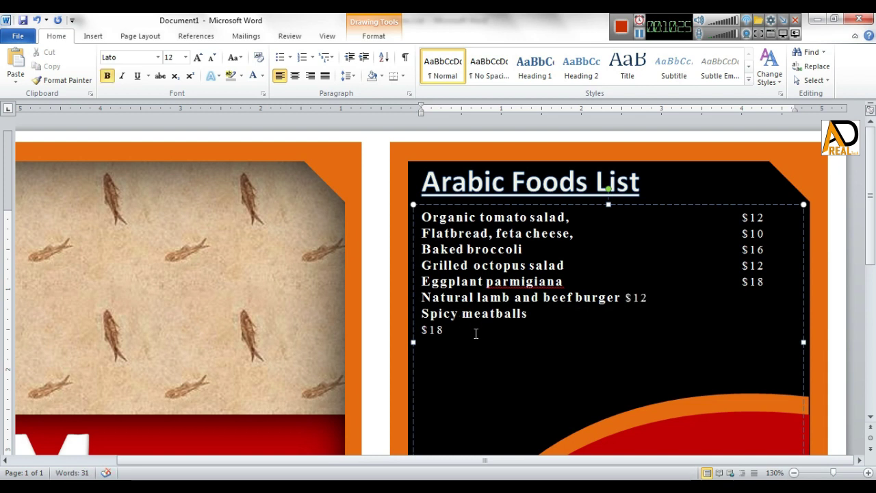
pyautogui.press('Tab')
pyautogui.press('Tab')
pyautogui.press('Tab')
# Join the Spicy meatballs $18 onto its line, tabbed into the price column
pyautogui.moveTo(422, 332); pyautogui.dragTo(445, 332)
pyautogui.click(455, 344)
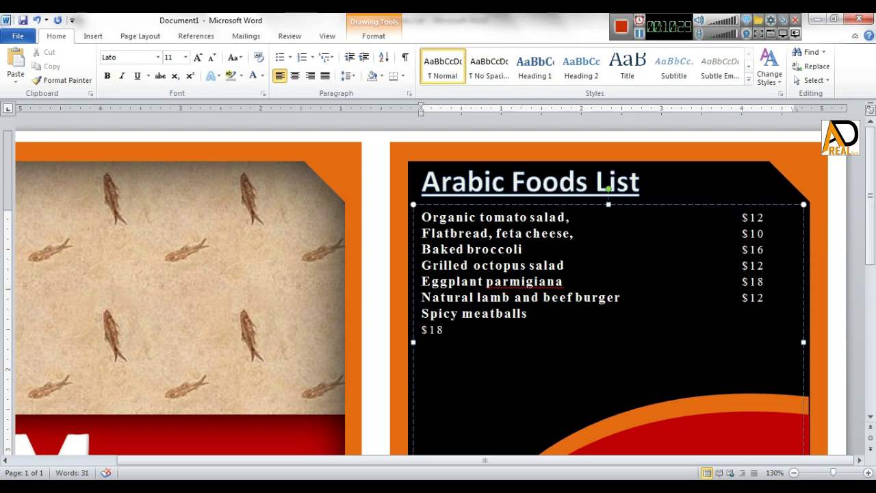
pyautogui.press('BackSpace')
pyautogui.press('Tab')
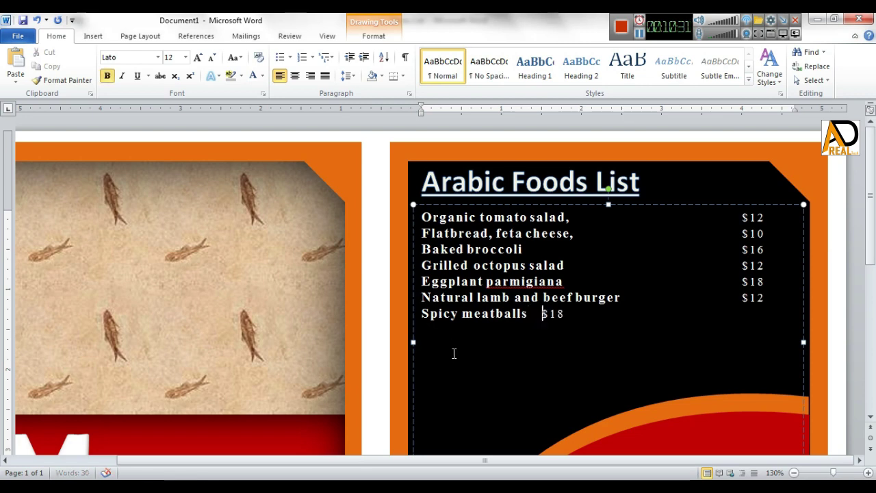
pyautogui.press('Tab')
pyautogui.press('Tab')
pyautogui.press('Tab')
pyautogui.press('Tab')
pyautogui.press('Tab')
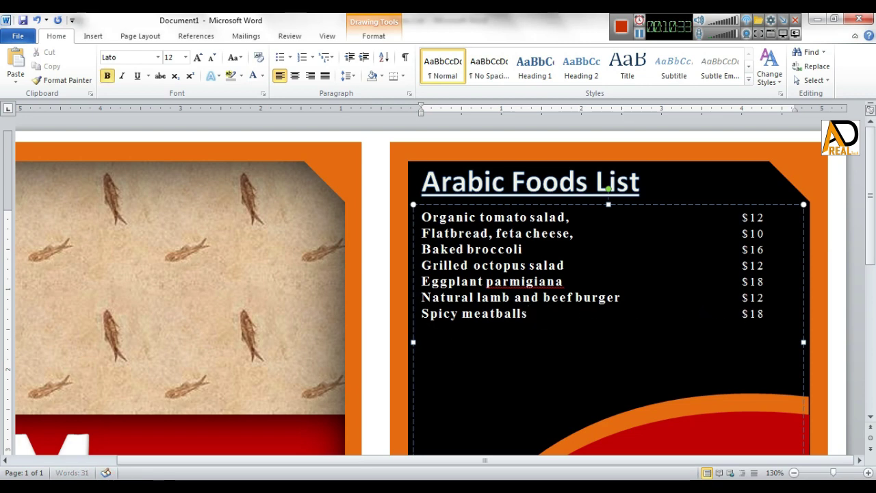
pyautogui.scroll(-3, 477, 363)
pyautogui.scroll(3, 500, 361)
pyautogui.moveTo(424, 219); pyautogui.dragTo(548, 329)
pyautogui.click(547, 332)
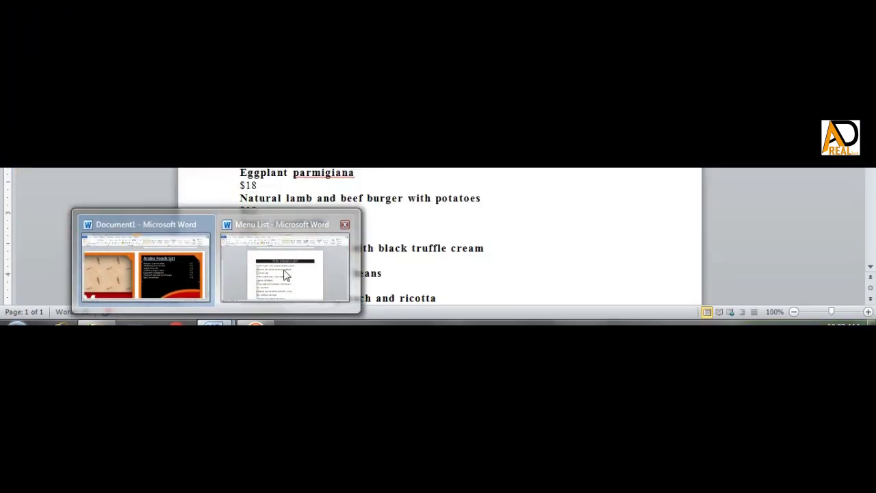
pyautogui.click(284, 364)
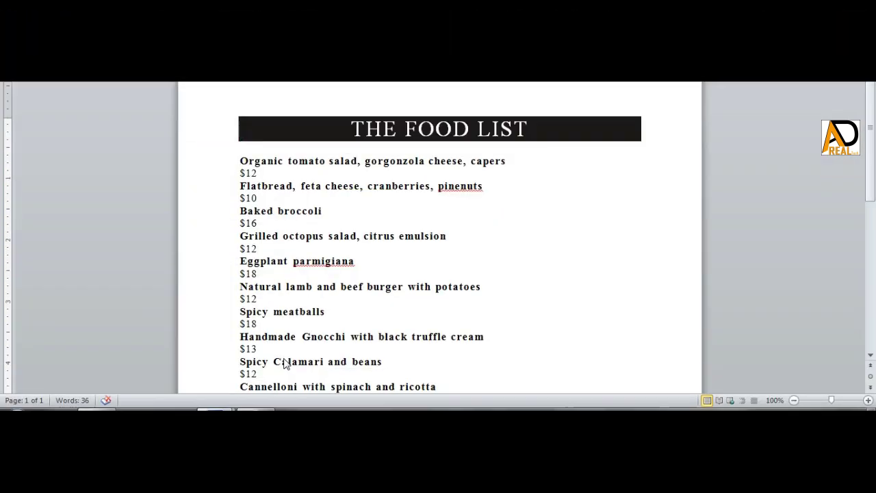
pyautogui.scroll(-2, 295, 345)
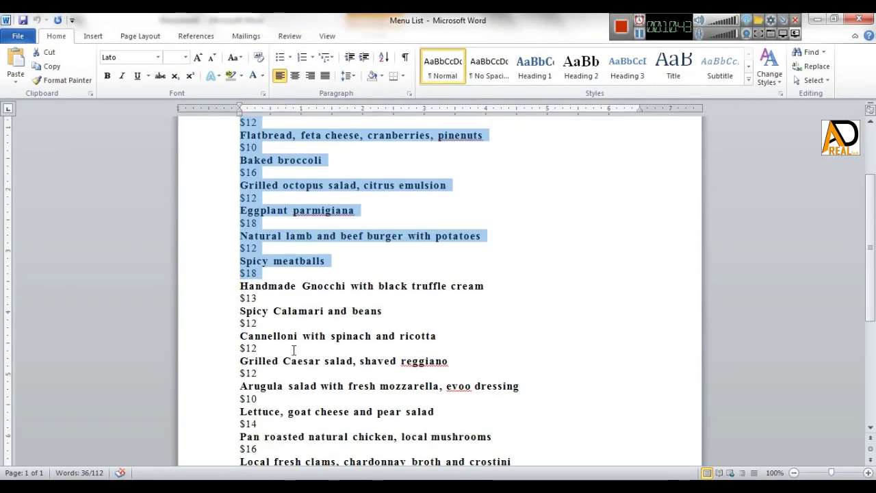
pyautogui.moveTo(241, 286); pyautogui.dragTo(341, 323)
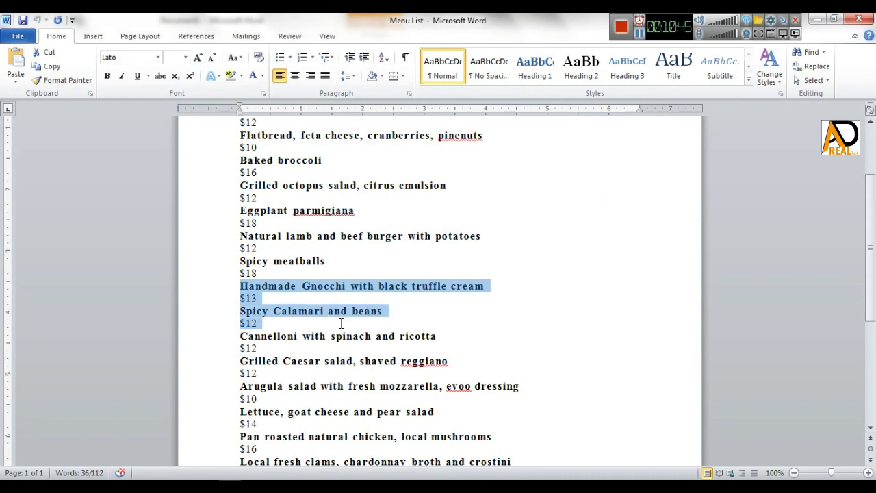
pyautogui.click(366, 327)
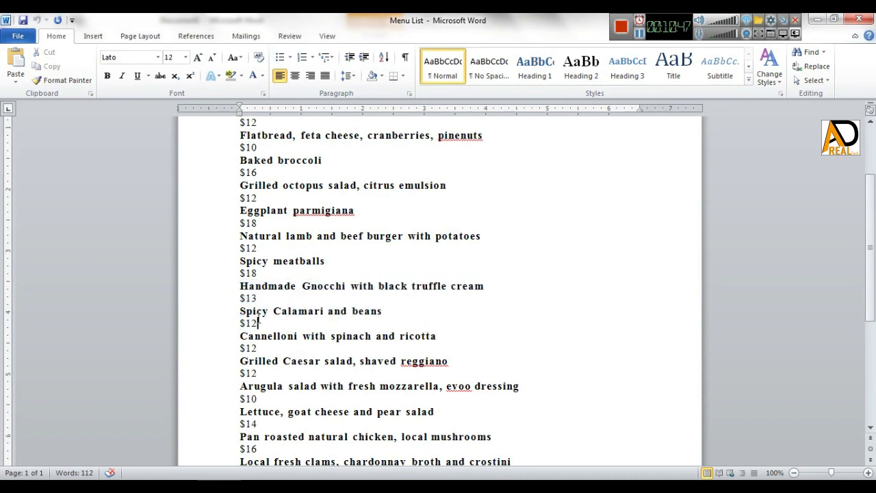
pyautogui.moveTo(240, 311)
pyautogui.mouseDown()
pyautogui.moveTo(434, 359)
pyautogui.moveTo(435, 380)
pyautogui.mouseUp()
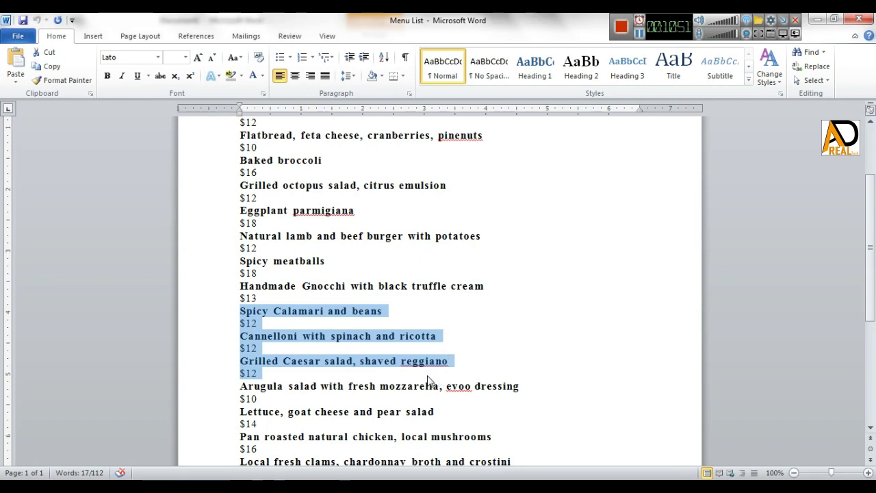
pyautogui.hotkey('alt', 'Tab')
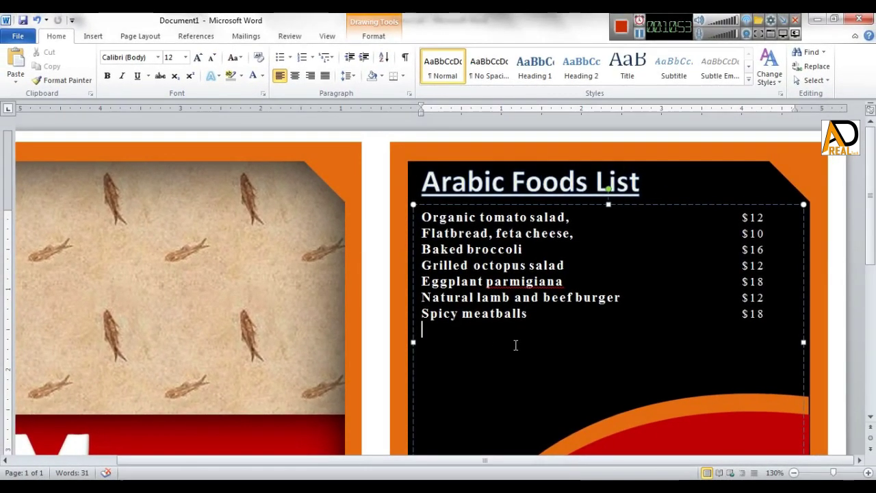
# Paste the three new dishes in white and tab Spicy Calamari's $12 into the price column
pyautogui.hotkey('ctrl', 'v')
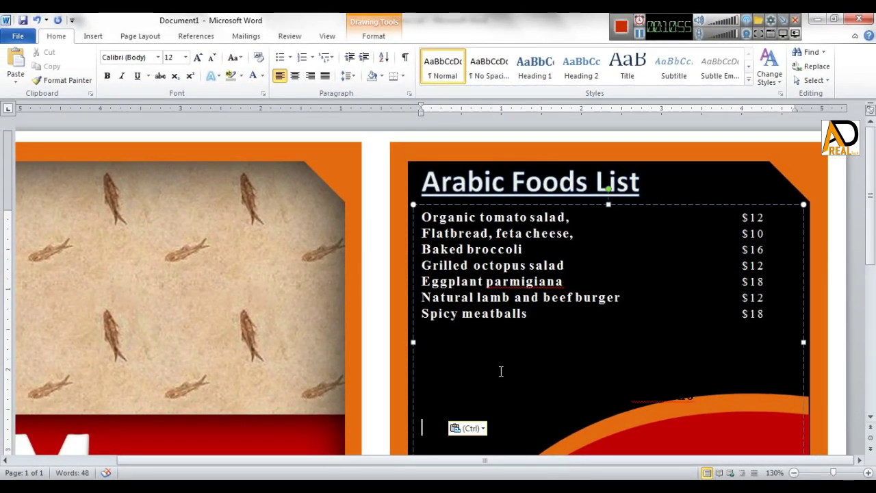
pyautogui.hotkey('ctrl', 'a')
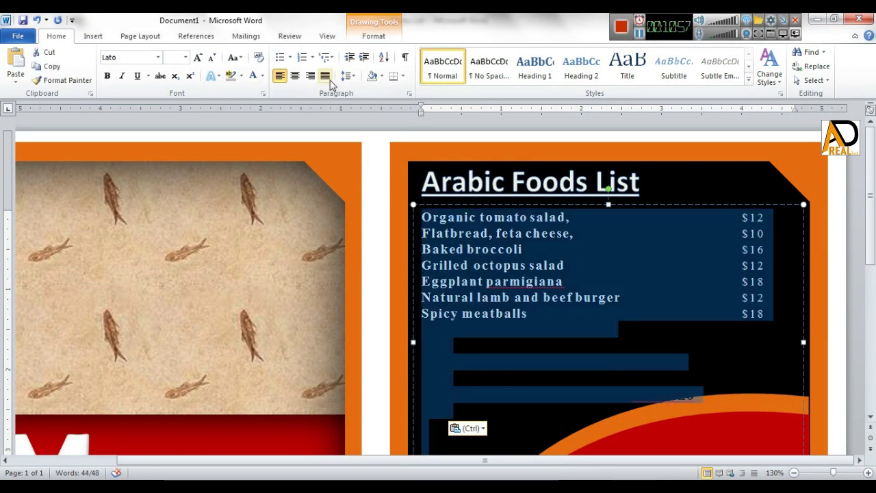
pyautogui.click(252, 75)
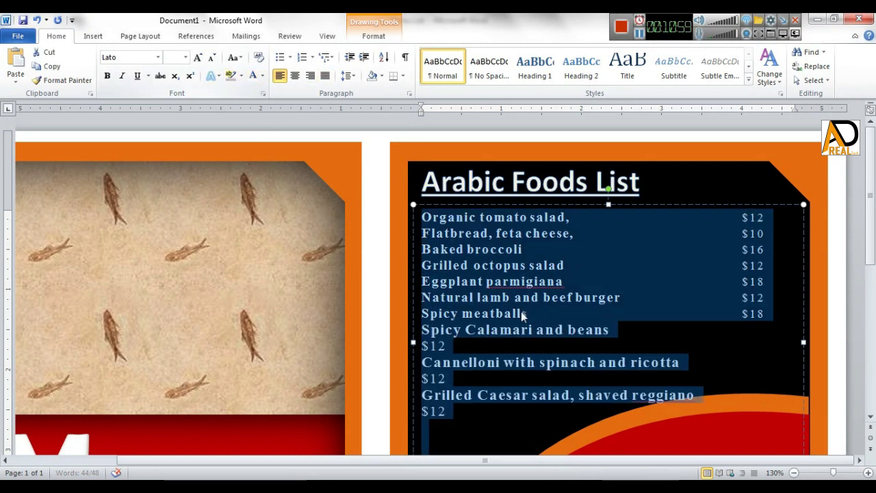
pyautogui.click(552, 409)
pyautogui.press('Up')
pyautogui.press('Up')
pyautogui.press('Up')
pyautogui.press('Home')
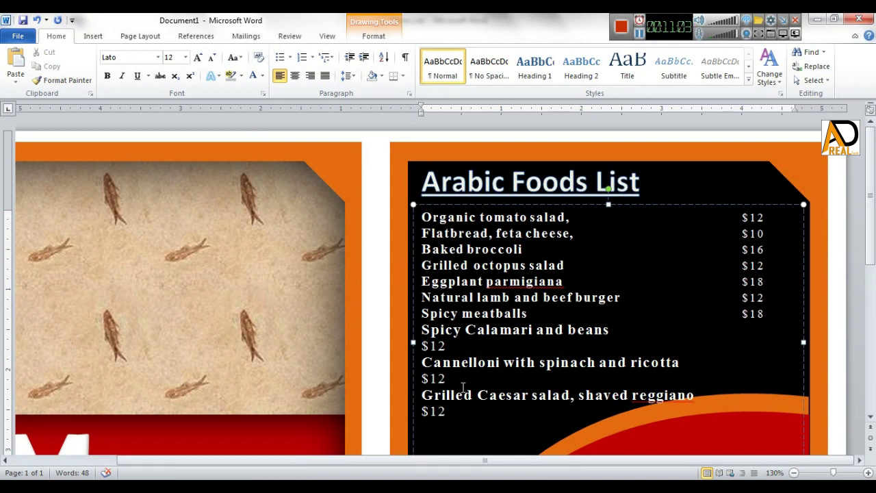
pyautogui.press('BackSpace')
pyautogui.press('Tab')
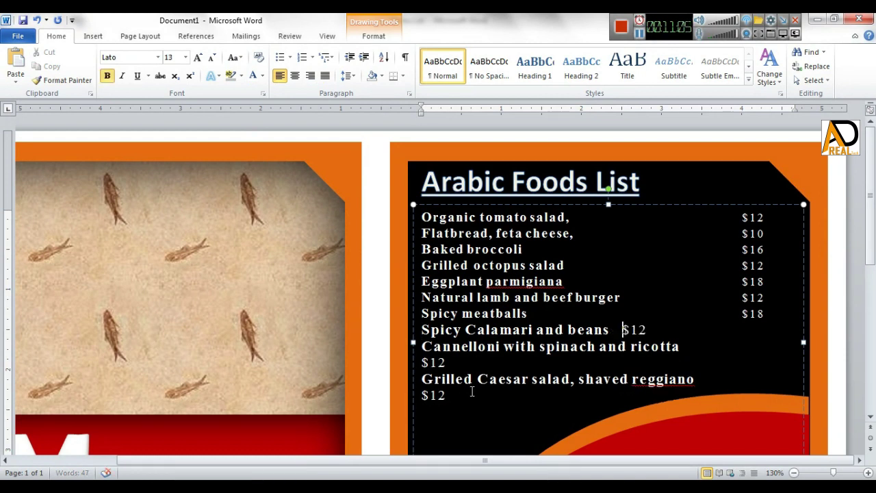
pyautogui.press('Tab')
pyautogui.press('Tab')
pyautogui.press('Tab')
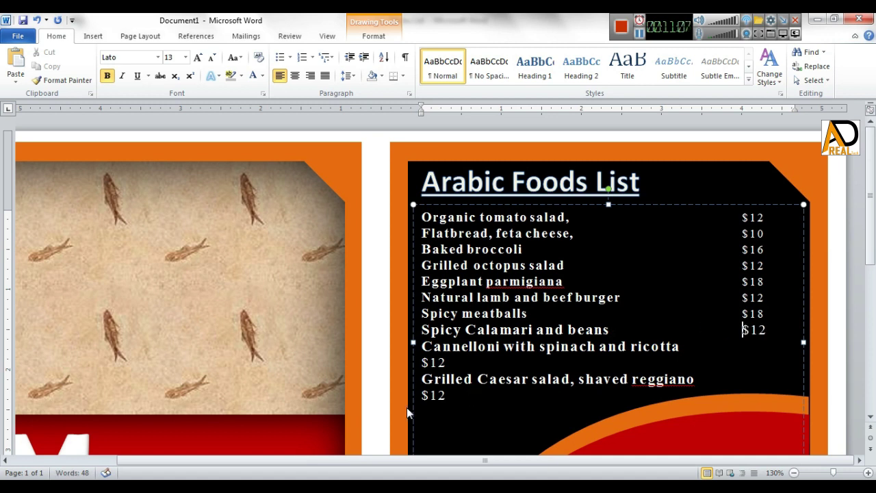
# Align the Cannelloni and Grilled Caesar salad $12 prices, deleting ', shaved reggiano'
pyautogui.click(422, 363)
pyautogui.press('BackSpace')
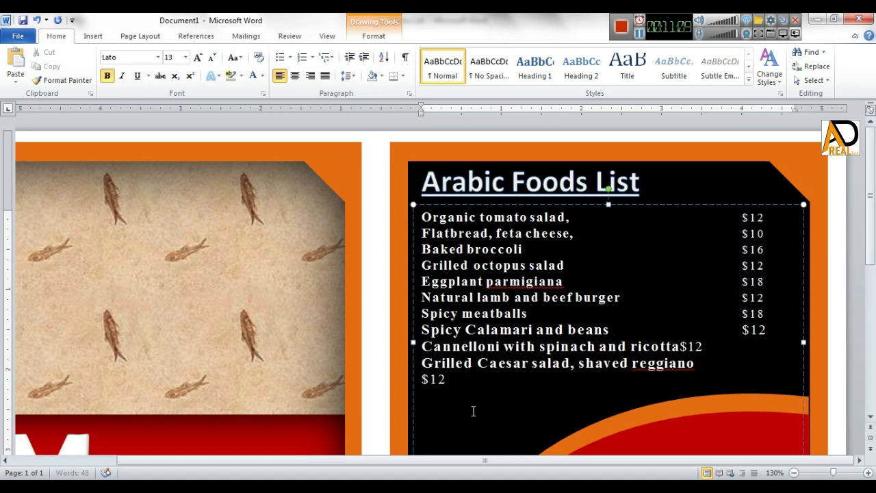
pyautogui.press('Tab')
pyautogui.press('Tab')
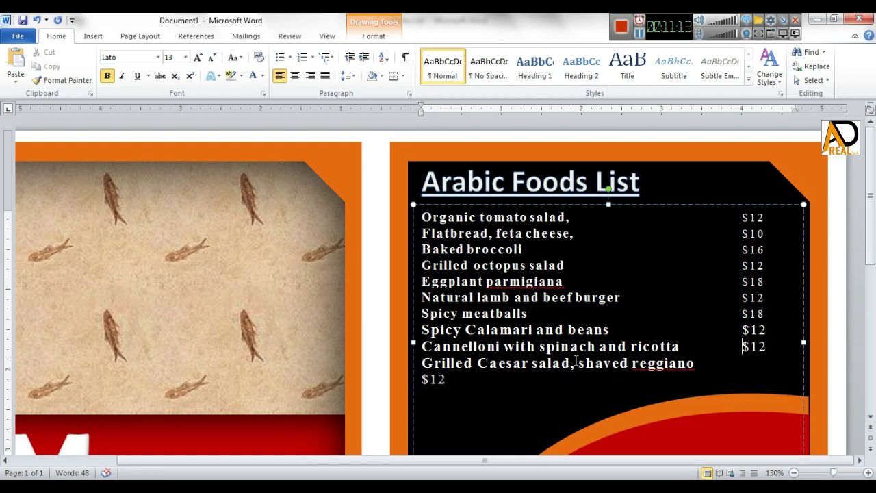
pyautogui.moveTo(569, 363); pyautogui.dragTo(697, 365)
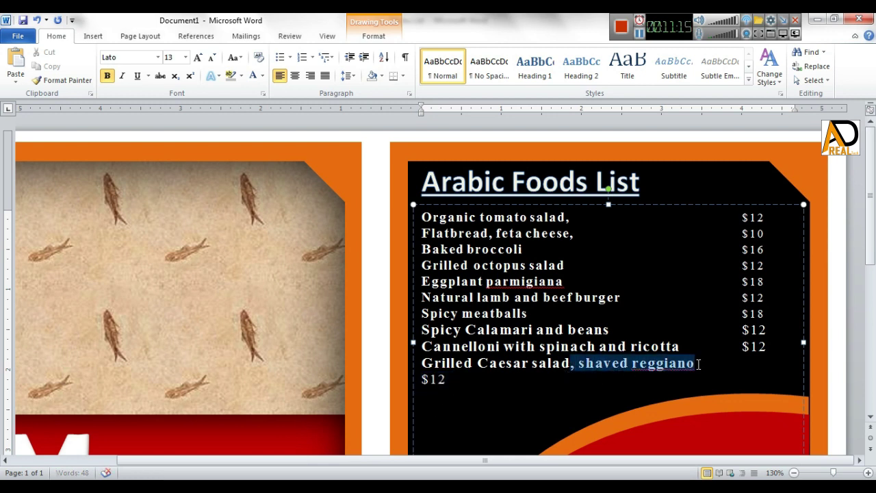
pyautogui.press('Delete')
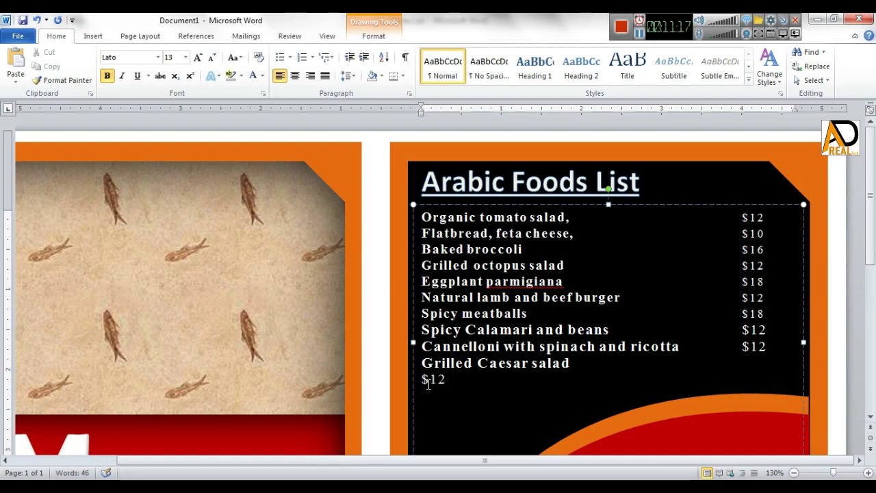
pyautogui.click(425, 381)
pyautogui.press('BackSpace')
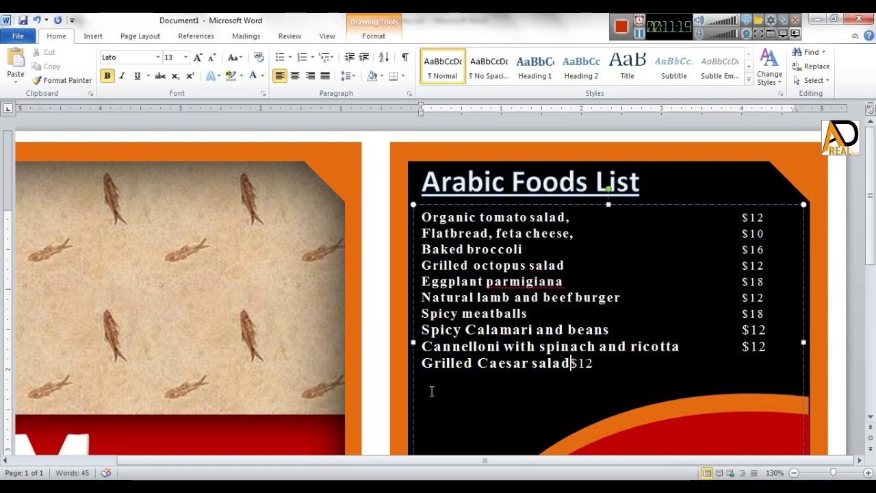
pyautogui.press('Tab')
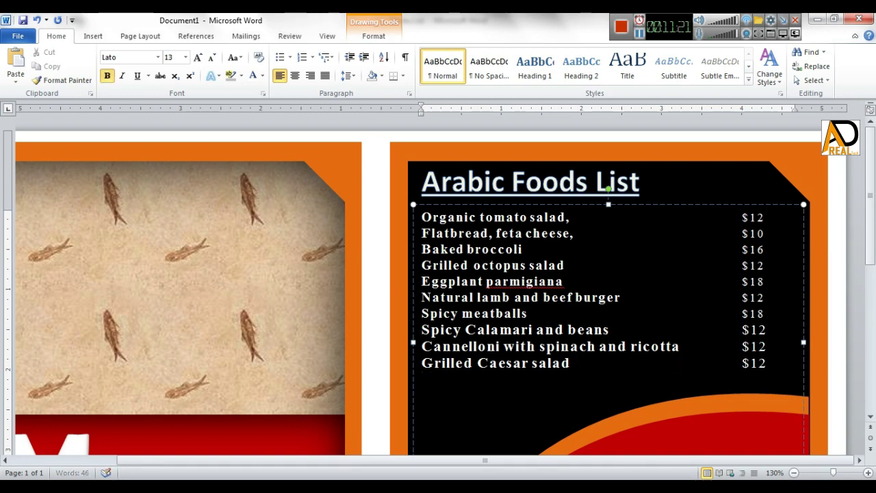
pyautogui.scroll(-3, 447, 383)
pyautogui.scroll(3, 447, 383)
# Apply 1.15 line spacing to all ten dish lines on the black card
pyautogui.moveTo(423, 218)
pyautogui.mouseDown()
pyautogui.moveTo(575, 366)
pyautogui.moveTo(771, 363)
pyautogui.mouseUp()
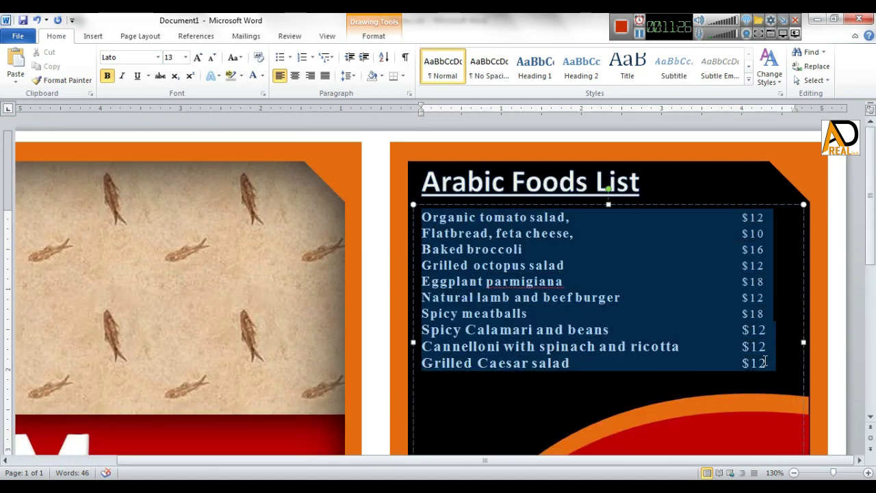
pyautogui.click(353, 78)
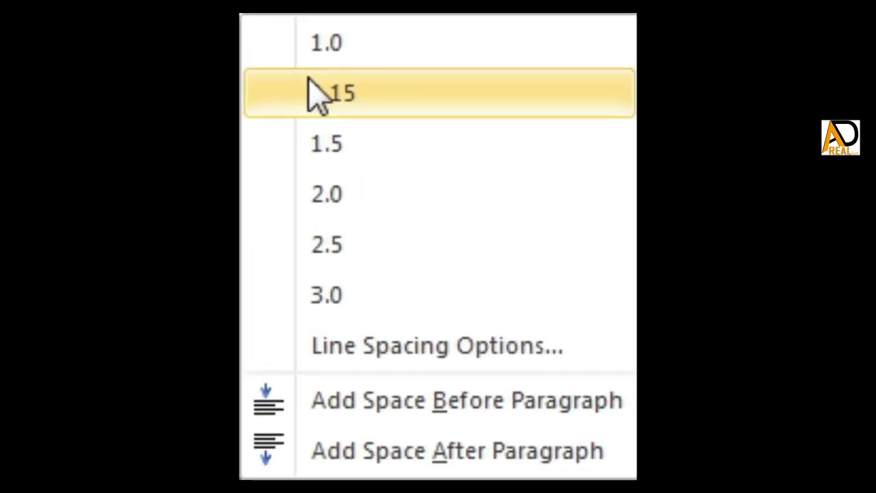
pyautogui.click(308, 79)
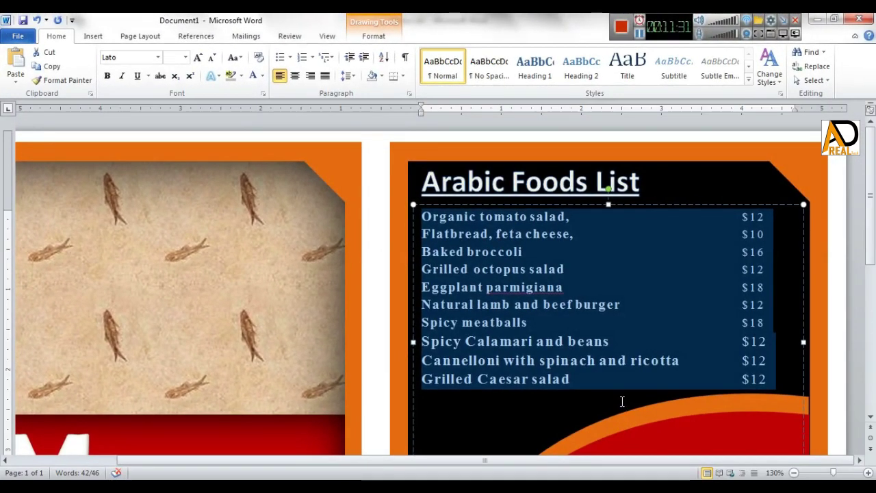
pyautogui.click(622, 401)
pyautogui.scroll(-3, 608, 416)
pyautogui.scroll(-3, 607, 424)
pyautogui.scroll(5, 607, 424)
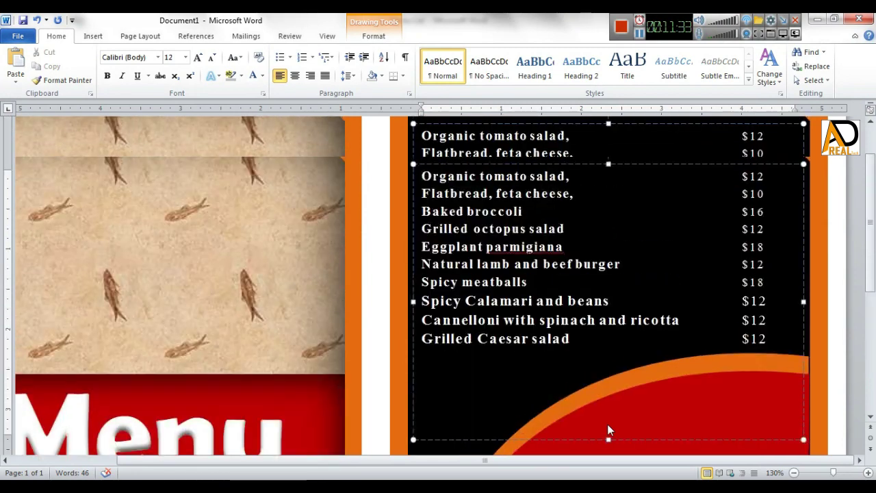
pyautogui.scroll(-2, 607, 423)
pyautogui.scroll(2, 600, 427)
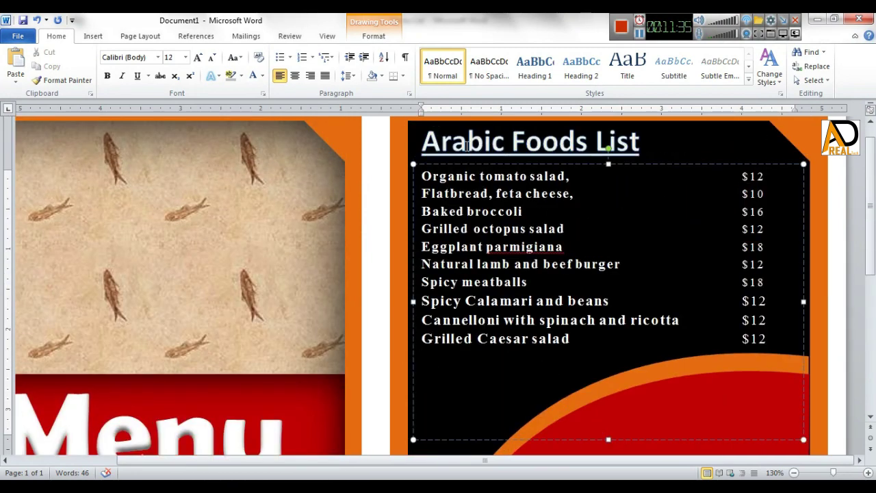
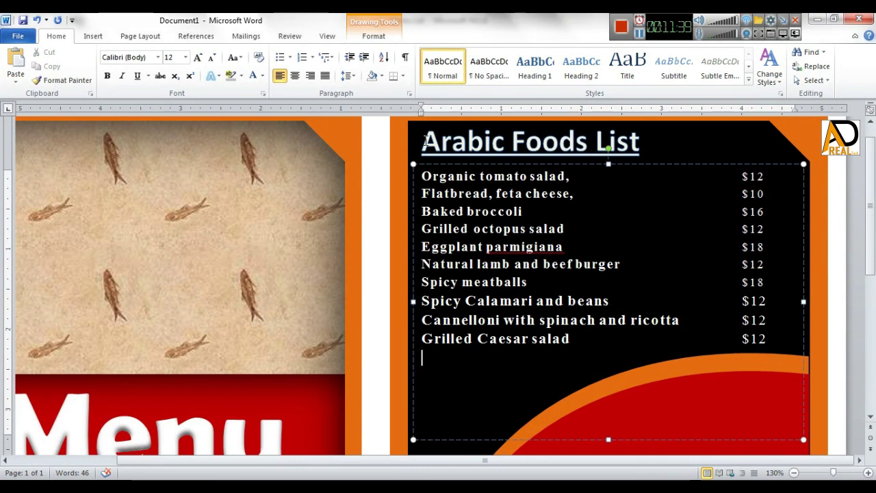
# Duplicate the Arabic Foods List heading box and place the copy on the red curve below the dishes
pyautogui.scroll(-3, 603, 327)
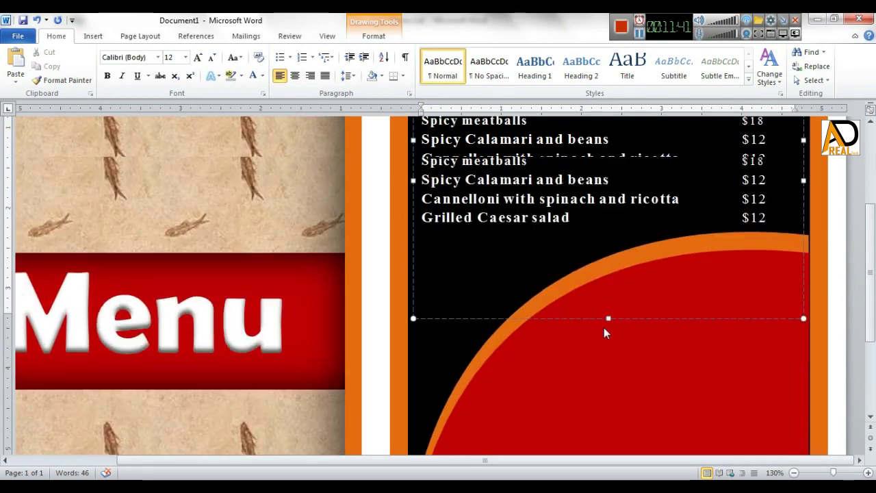
pyautogui.scroll(3, 603, 327)
pyautogui.scroll(-1, 520, 239)
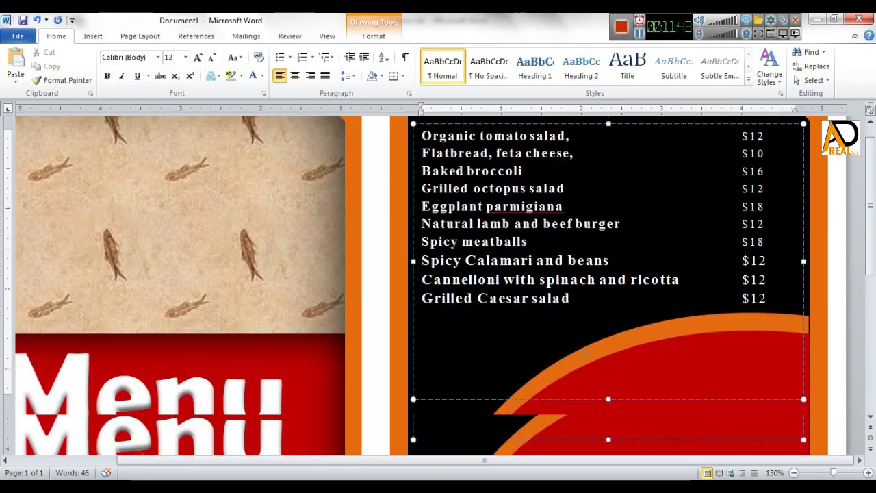
pyautogui.scroll(-2, 520, 240)
pyautogui.scroll(1, 520, 237)
pyautogui.click(512, 179)
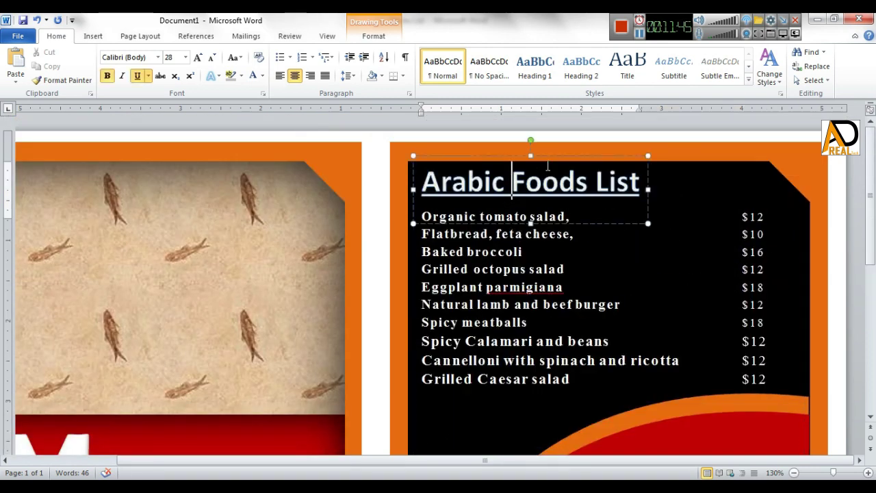
pyautogui.click(561, 155)
pyautogui.hotkey('ctrl', 'c')
pyautogui.hotkey('ctrl', 'v')
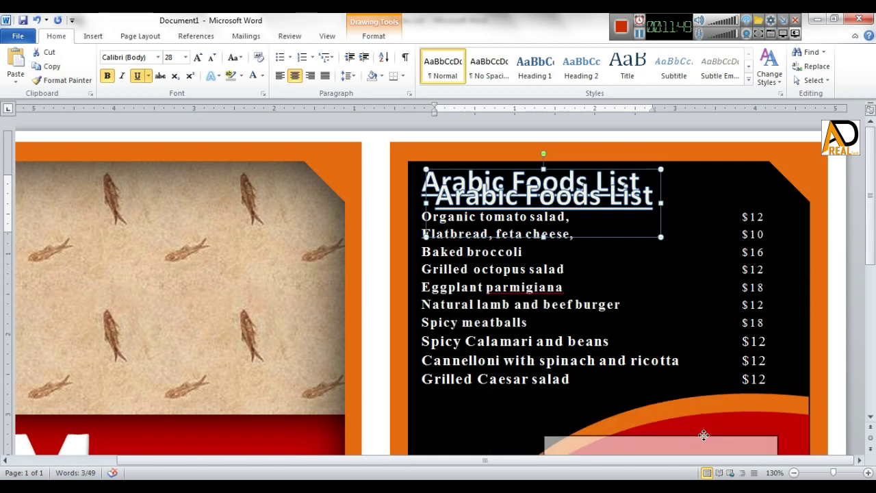
pyautogui.moveTo(637, 375); pyautogui.dragTo(714, 429)
pyautogui.scroll(-2, 714, 429)
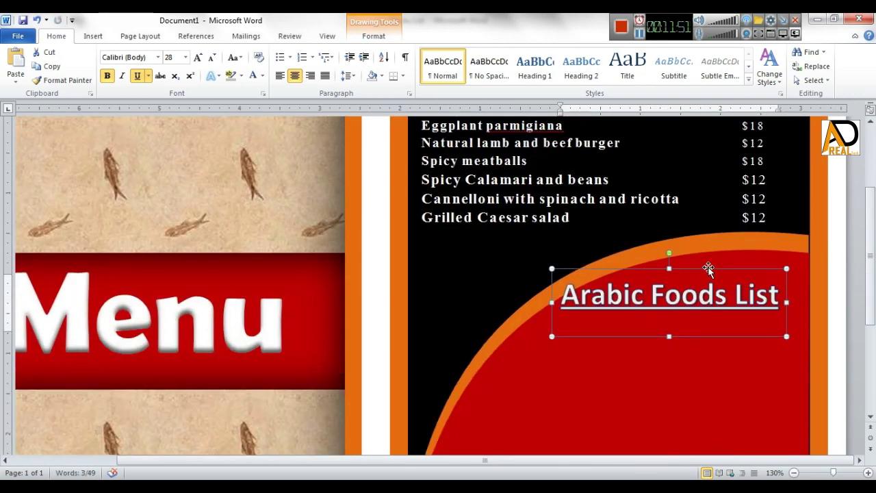
pyautogui.moveTo(710, 271); pyautogui.dragTo(733, 269)
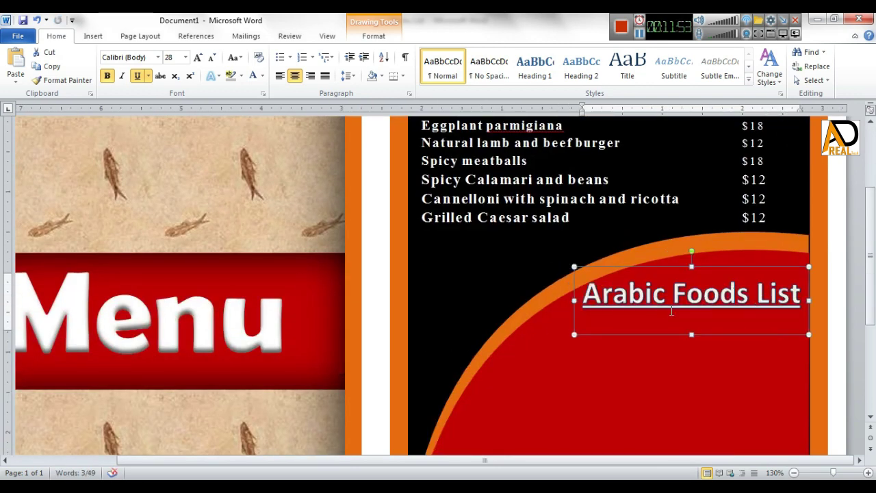
# Shrink the heading copy's text to 22 pt
pyautogui.moveTo(590, 292); pyautogui.dragTo(771, 306)
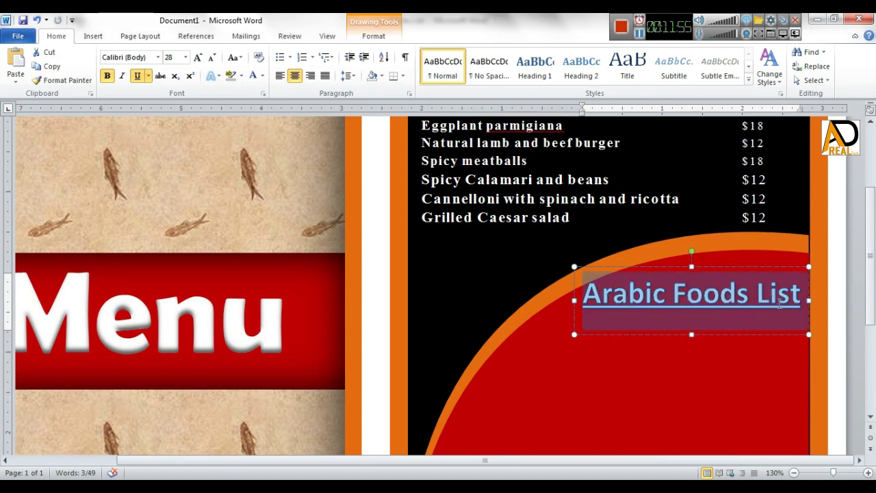
pyautogui.click(212, 58)
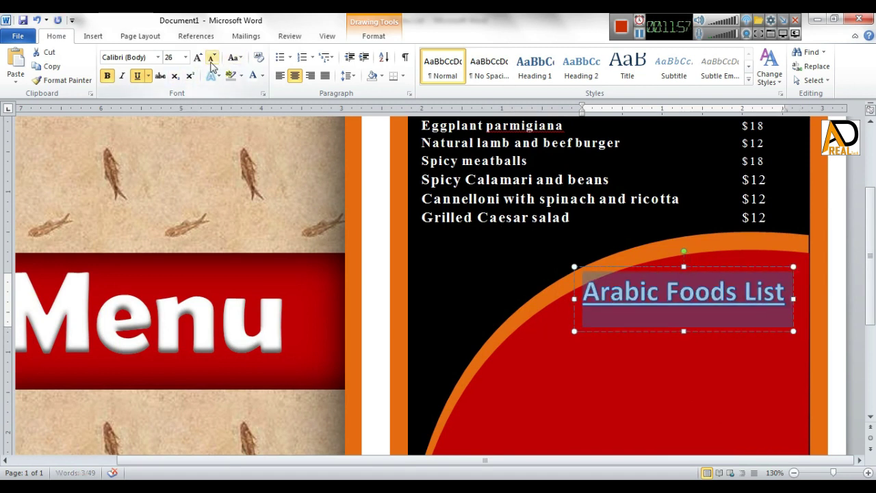
pyautogui.click(212, 58)
pyautogui.click(212, 58)
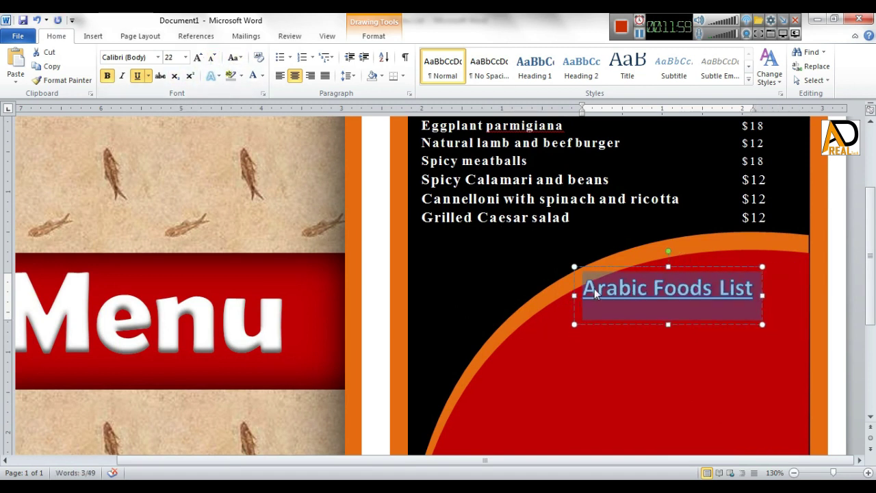
pyautogui.click(628, 290)
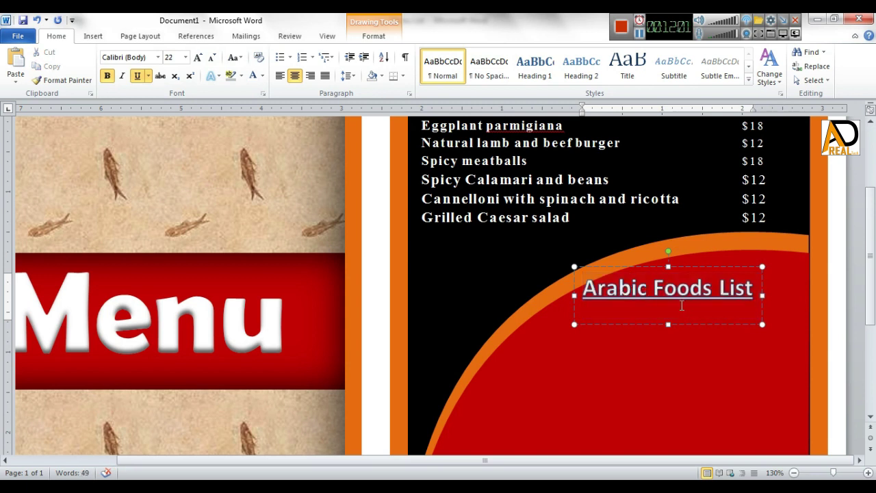
# Change the copied heading's text from 'Arabic Foods List' to 'Indian Foods List'
pyautogui.press('BackSpace')
pyautogui.press('BackSpace')
pyautogui.press('BackSpace')
pyautogui.press('BackSpace')
pyautogui.press('BackSpace')
pyautogui.press('BackSpace')
pyautogui.press('BackSpace')
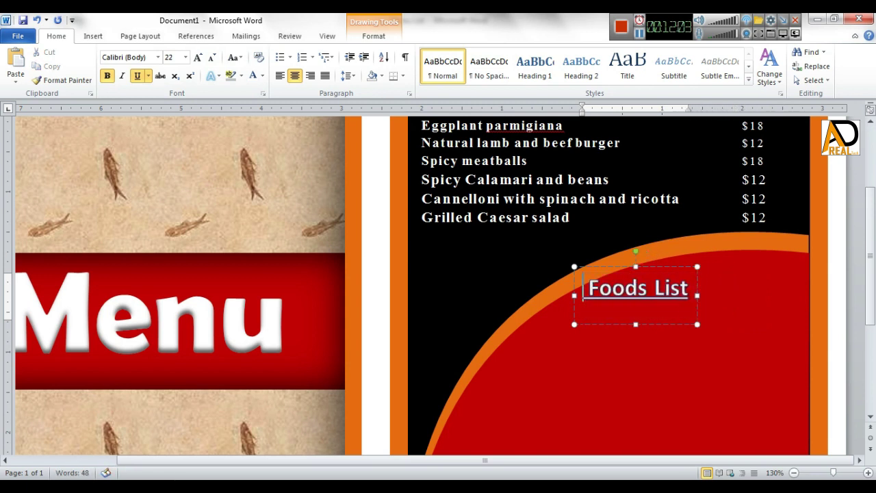
pyautogui.write('in')
pyautogui.press('BackSpace')
pyautogui.press('BackSpace')
pyautogui.write('Indian')
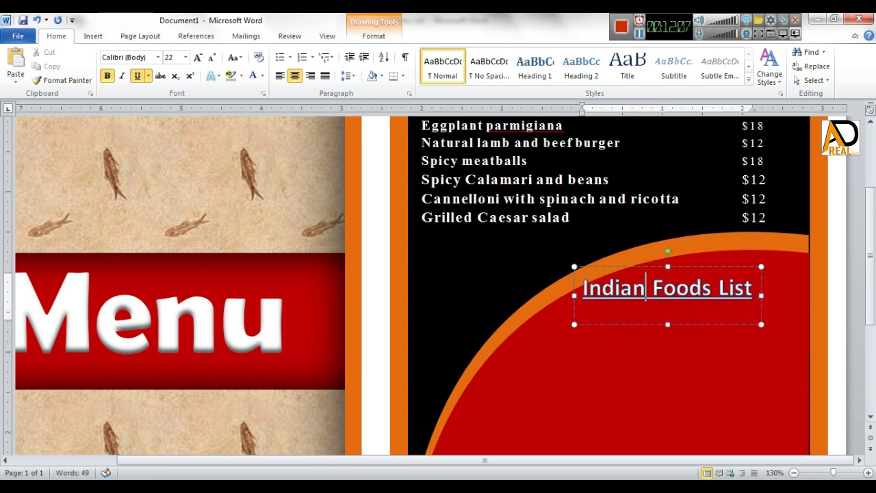
# Move the Indian Foods List heading to the right edge of the red curve
pyautogui.moveTo(631, 266); pyautogui.dragTo(680, 262)
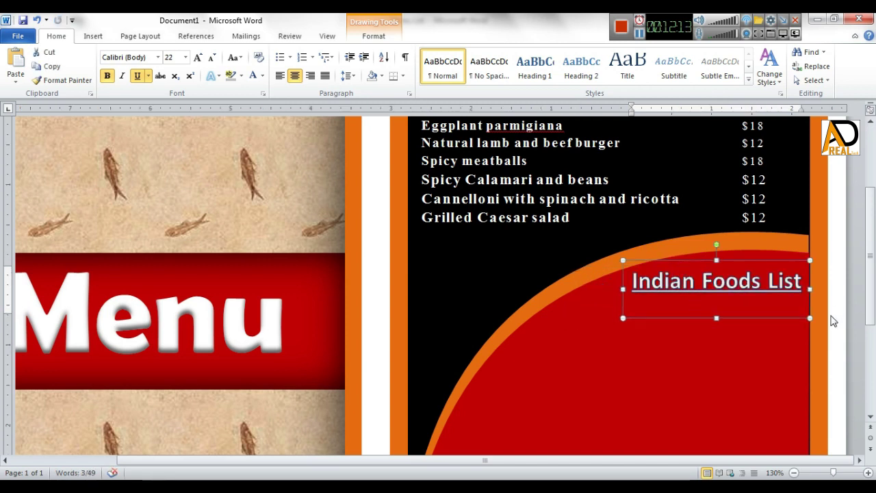
pyautogui.scroll(-3, 835, 326)
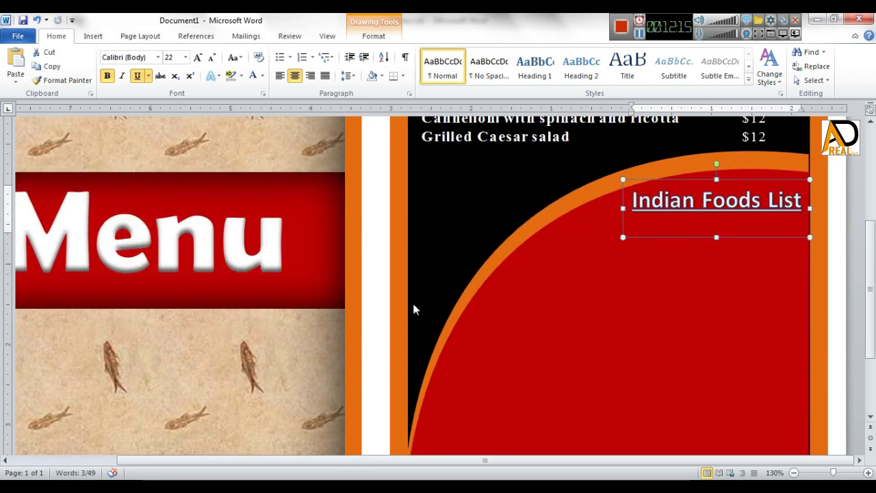
pyautogui.scroll(-3, 411, 410)
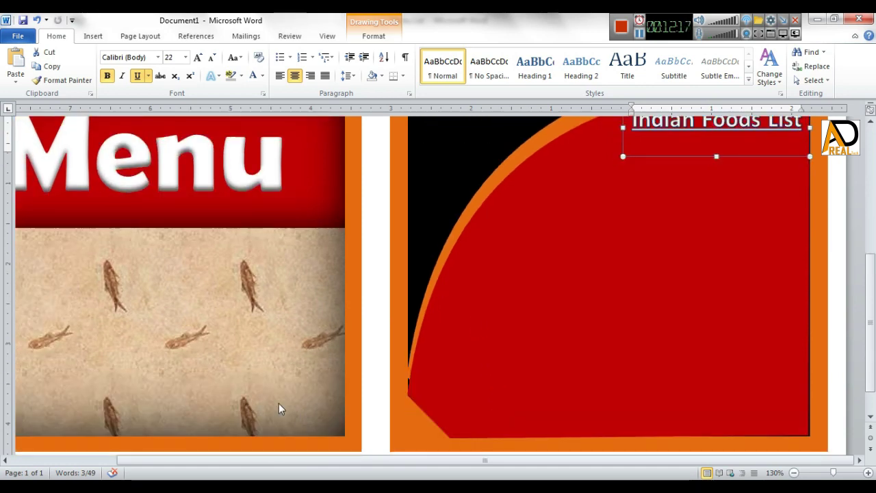
pyautogui.click(310, 393)
pyautogui.click(423, 400)
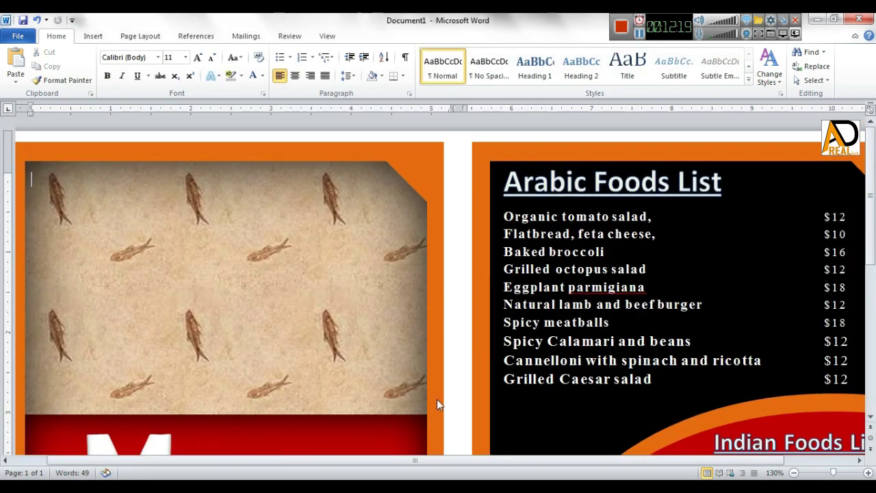
pyautogui.moveTo(523, 463); pyautogui.dragTo(591, 462)
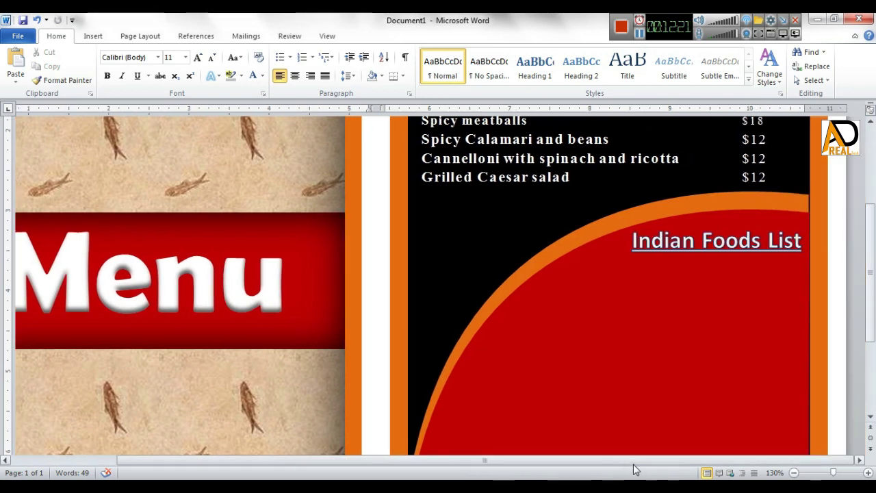
pyautogui.scroll(3, 583, 428)
# Copy and paste the Arabic dish list text box
pyautogui.click(535, 264)
pyautogui.scroll(4, 535, 265)
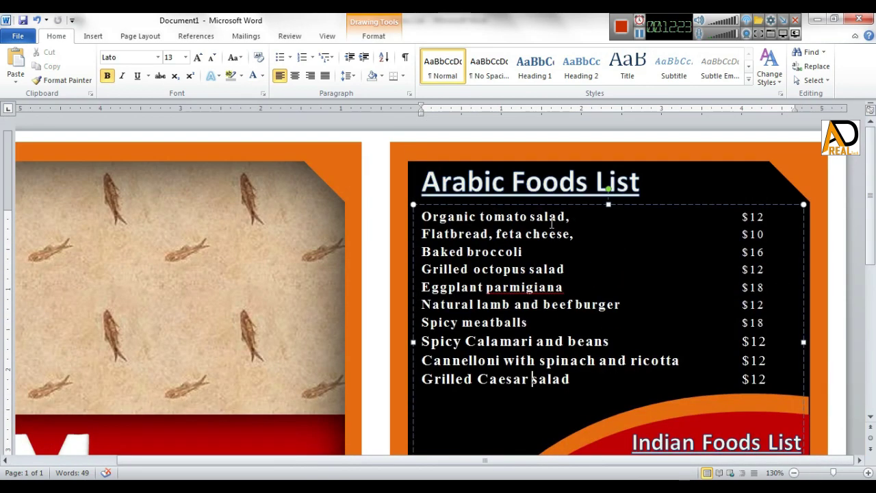
pyautogui.click(553, 203)
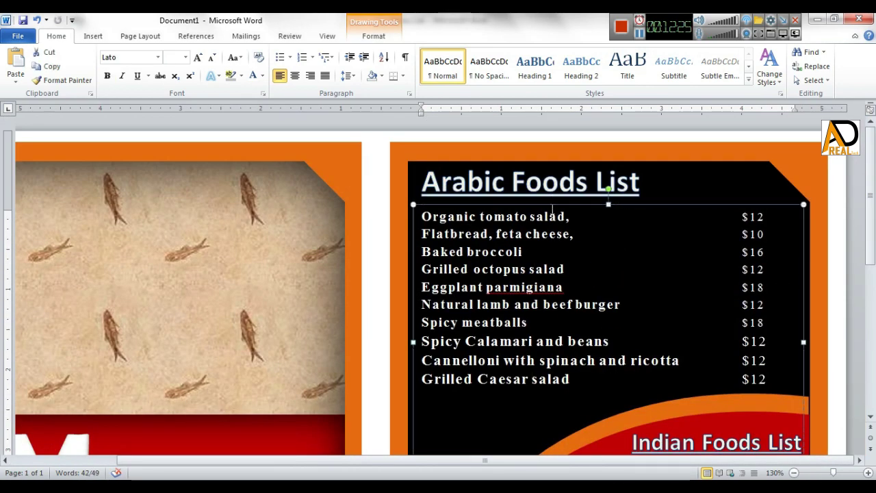
pyautogui.hotkey('ctrl', 'c')
pyautogui.hotkey('ctrl', 'v')
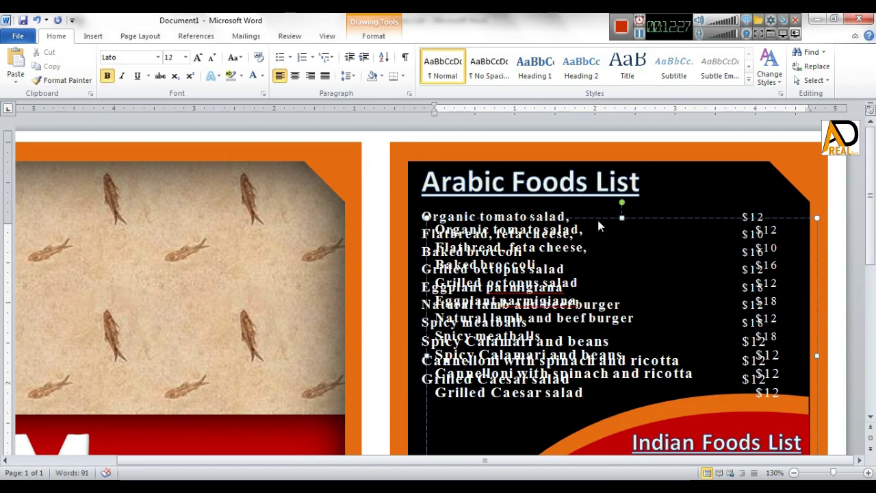
# Position the copied dish list directly under the Indian Foods List heading
pyautogui.moveTo(597, 231); pyautogui.dragTo(577, 355)
pyautogui.scroll(-5, 576, 356)
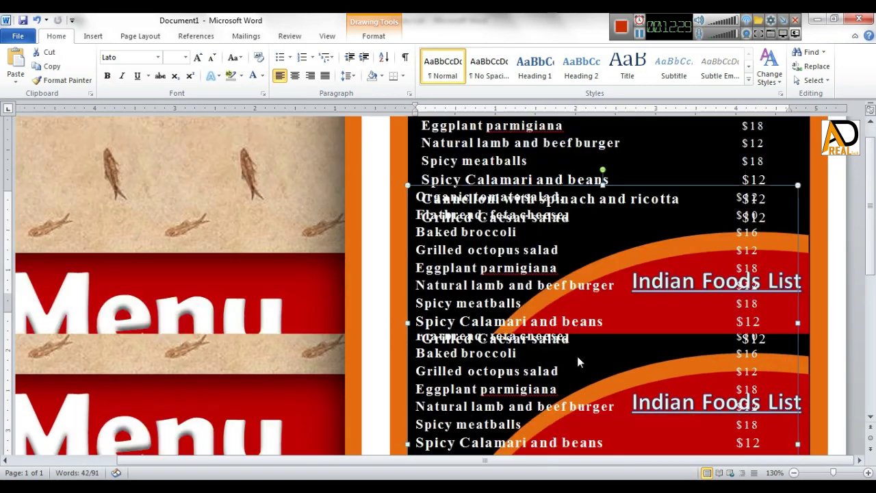
pyautogui.moveTo(631, 185); pyautogui.dragTo(651, 325)
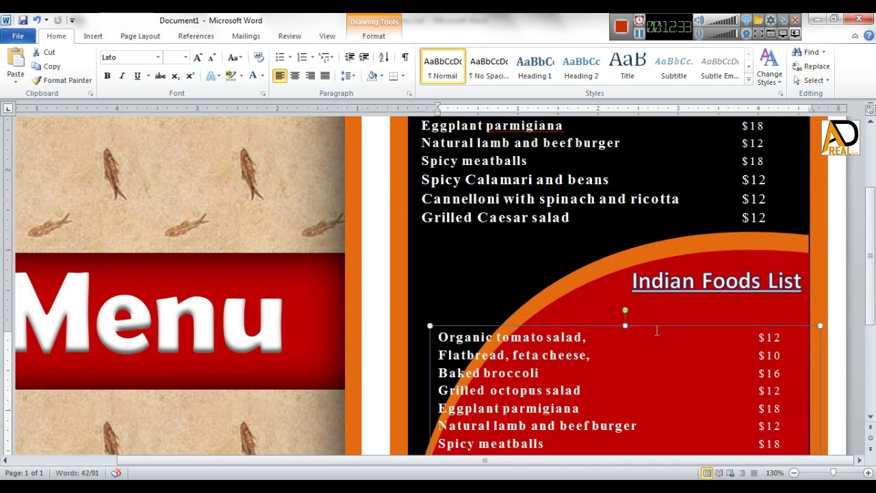
pyautogui.doubleClick(650, 326)
pyautogui.click(660, 316)
pyautogui.moveTo(660, 316); pyautogui.dragTo(647, 292)
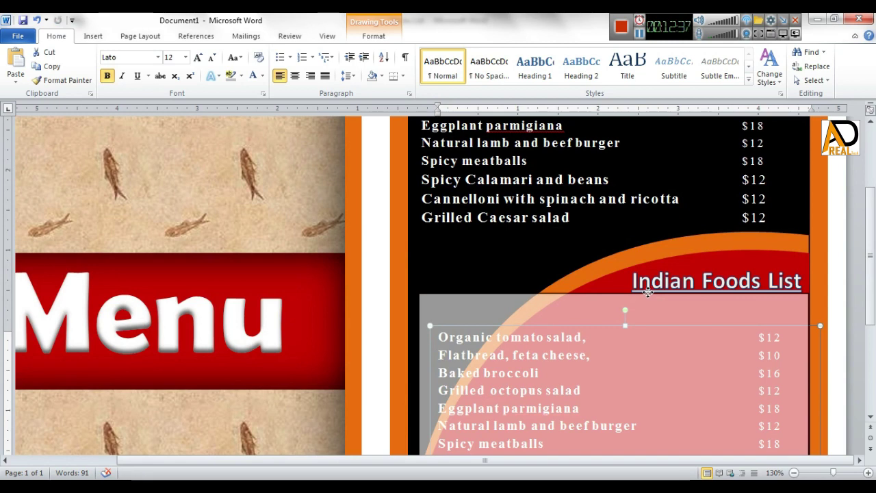
pyautogui.moveTo(647, 292); pyautogui.dragTo(648, 293)
pyautogui.scroll(-1, 2, 428)
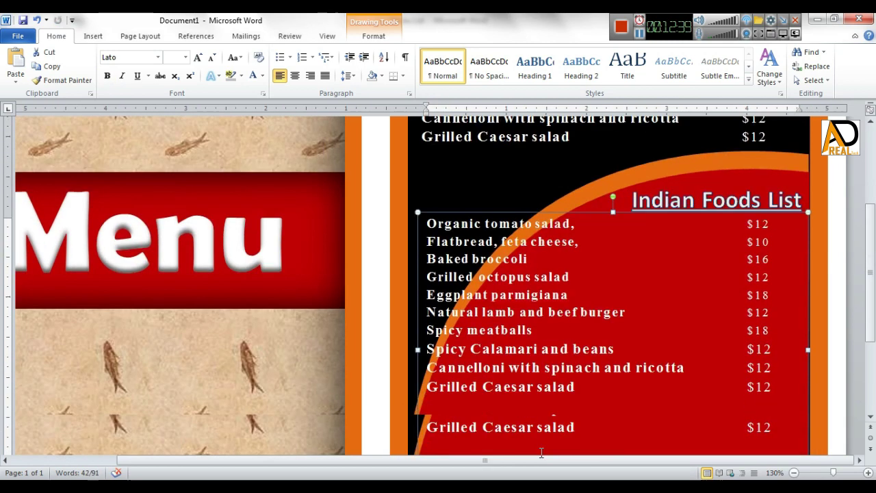
pyautogui.scroll(-1, 541, 434)
pyautogui.scroll(1, 545, 389)
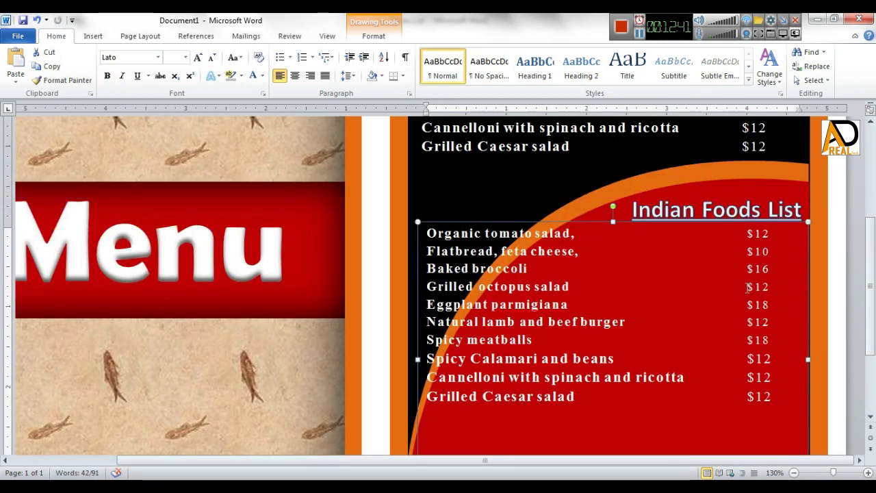
pyautogui.click(750, 235)
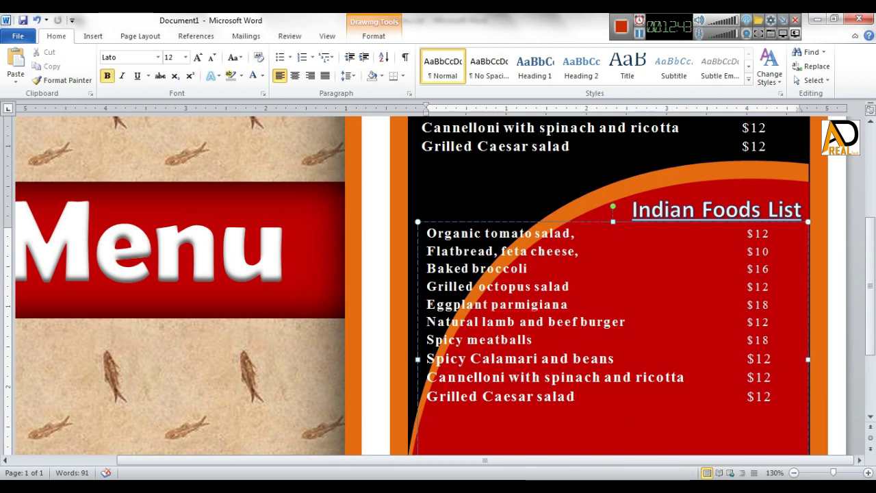
# Remove the gaps before the tomato salad, Flatbread, broccoli, octopus salad and eggplant prices
pyautogui.press('BackSpace')
pyautogui.press('BackSpace')
pyautogui.press('BackSpace')
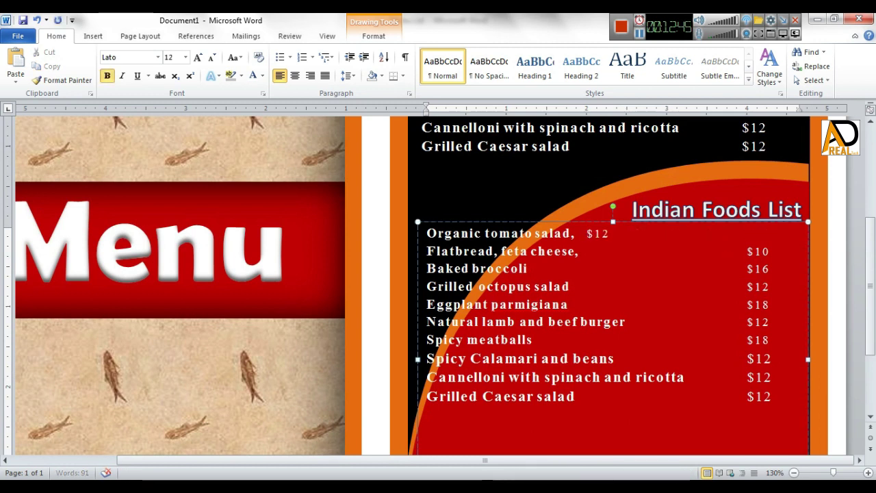
pyautogui.click(746, 251)
pyautogui.press('BackSpace')
pyautogui.press('BackSpace')
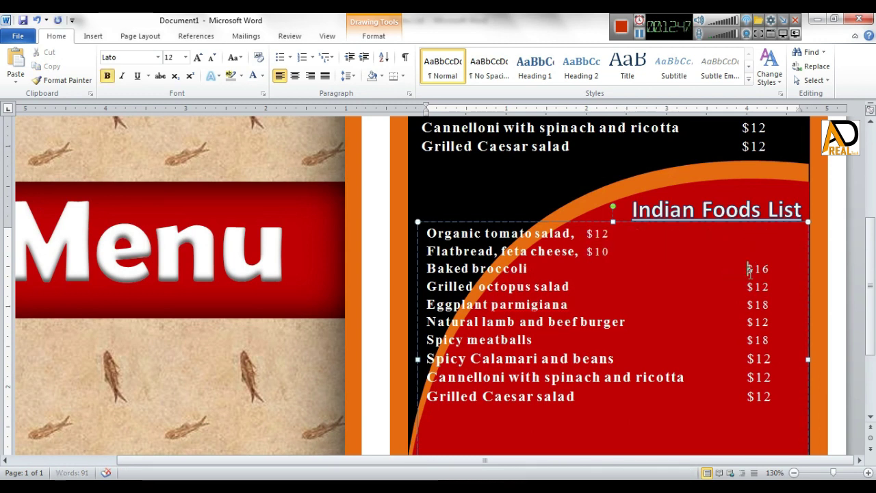
pyautogui.press('BackSpace')
pyautogui.press('BackSpace')
pyautogui.press('BackSpace')
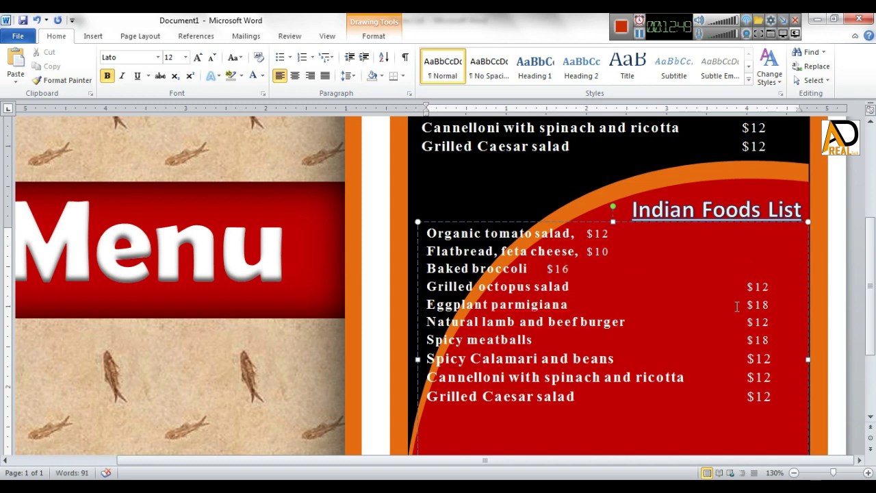
pyautogui.press('Tab')
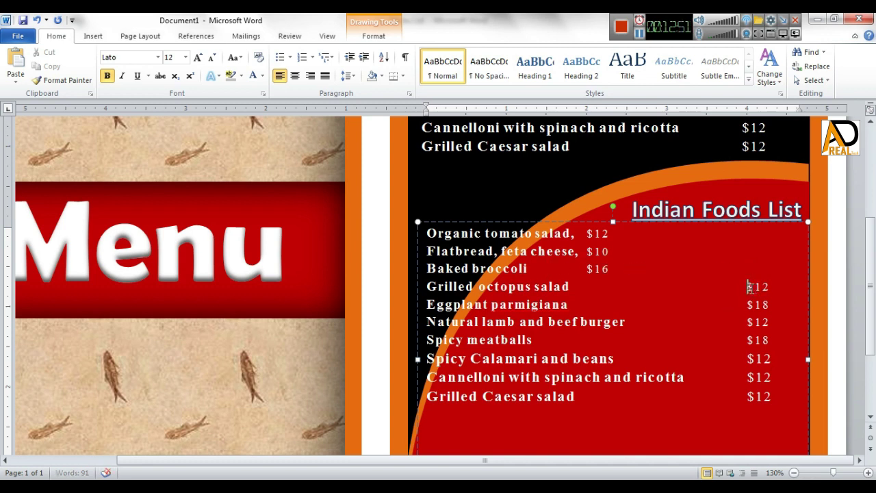
pyautogui.click(747, 286)
pyautogui.press('BackSpace')
pyautogui.press('BackSpace')
pyautogui.press('BackSpace')
pyautogui.press('Tab')
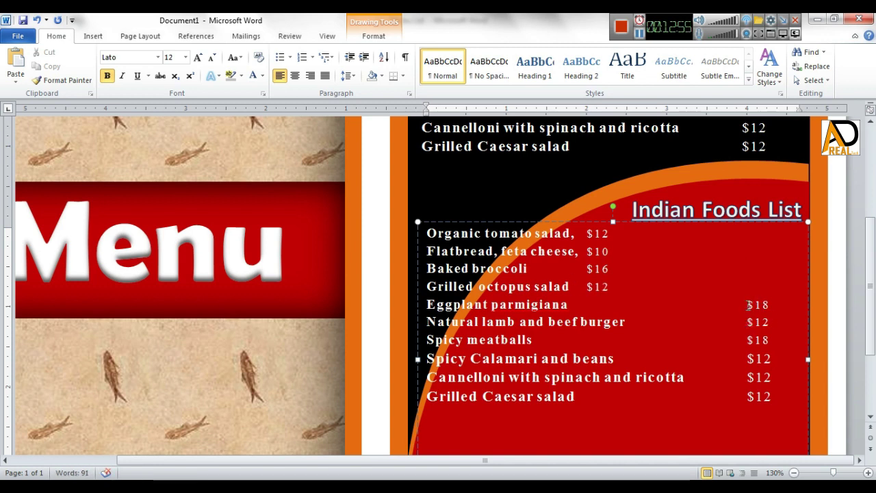
pyautogui.click(748, 305)
pyautogui.press('BackSpace')
pyautogui.press('BackSpace')
pyautogui.press('BackSpace')
pyautogui.press('BackSpace')
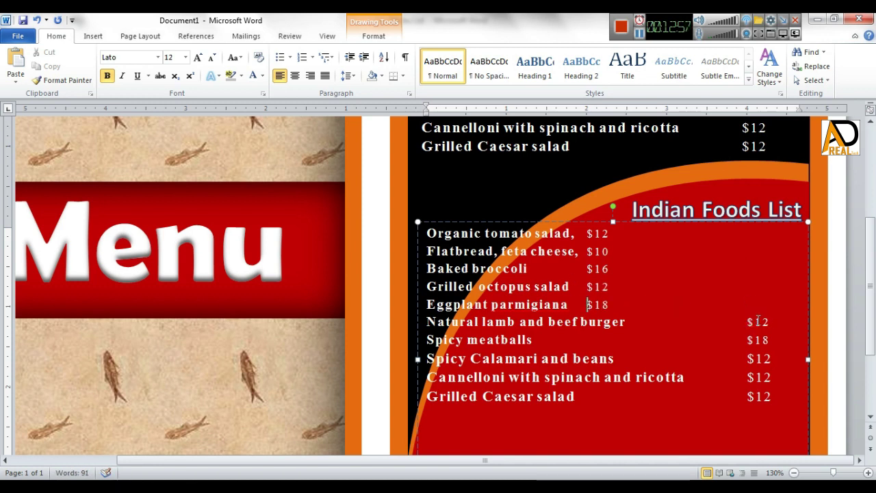
# Pull the burger, meatballs, calamari, Caesar salad and cannelloni prices in beside their dishes
pyautogui.press('BackSpace')
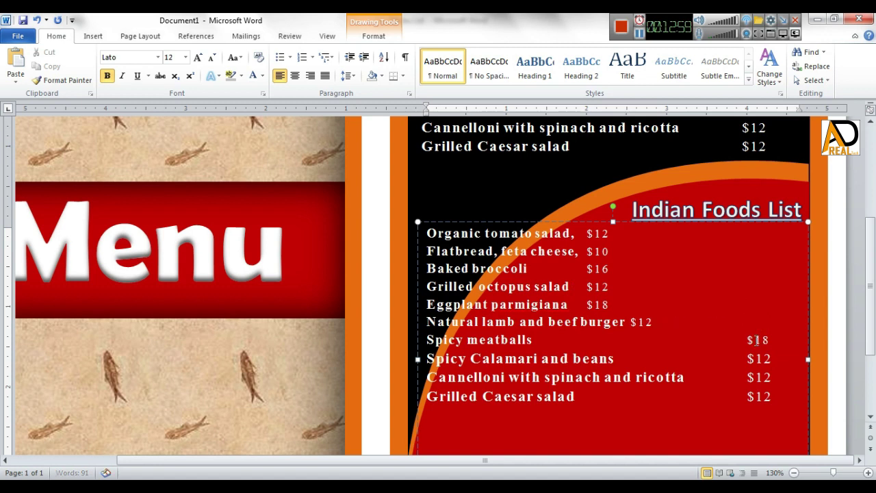
pyautogui.click(747, 340)
pyautogui.press('BackSpace')
pyautogui.press('BackSpace')
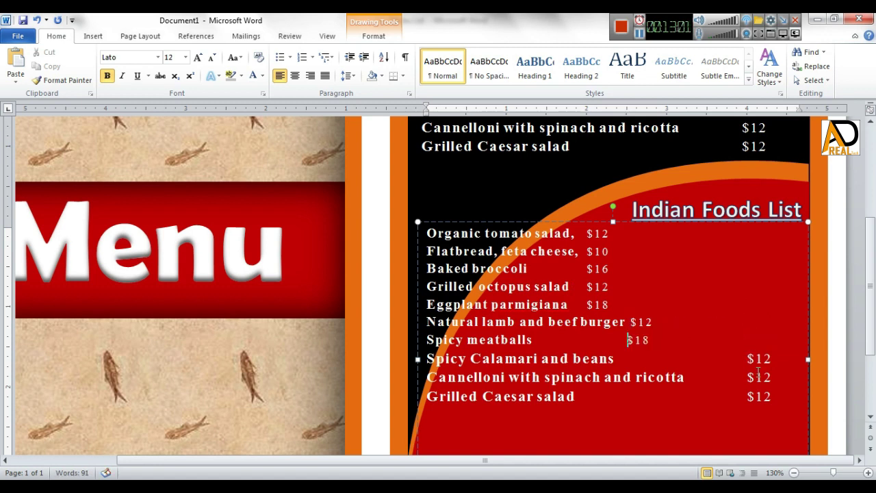
pyautogui.click(748, 359)
pyautogui.press('BackSpace')
pyautogui.press('BackSpace')
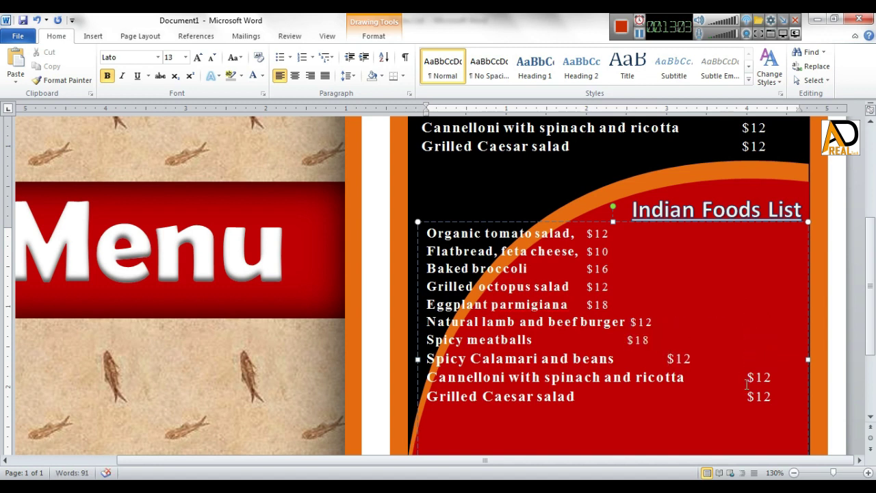
pyautogui.press('BackSpace')
pyautogui.press('BackSpace')
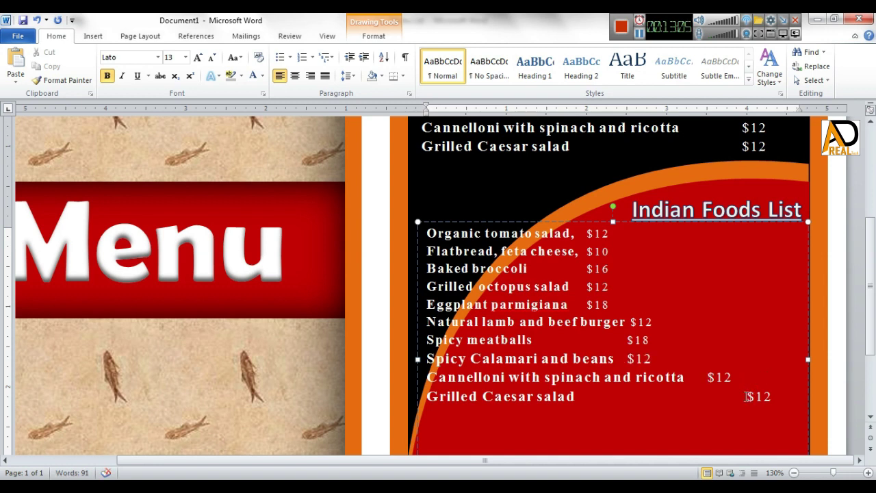
pyautogui.click(745, 396)
pyautogui.press('BackSpace')
pyautogui.press('BackSpace')
pyautogui.press('BackSpace')
pyautogui.press('BackSpace')
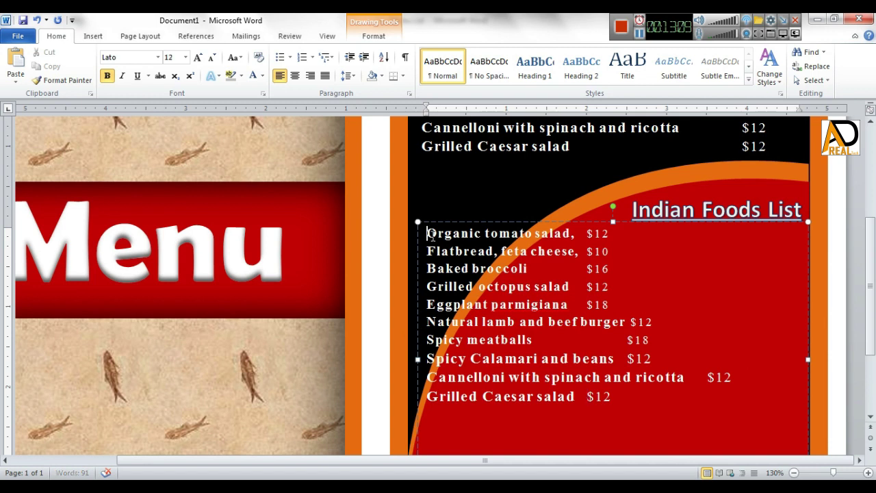
# Shift the Organic tomato salad and Flatbread lines rightward along the curve
pyautogui.press('Tab')
pyautogui.press('Tab')
pyautogui.press('Tab')
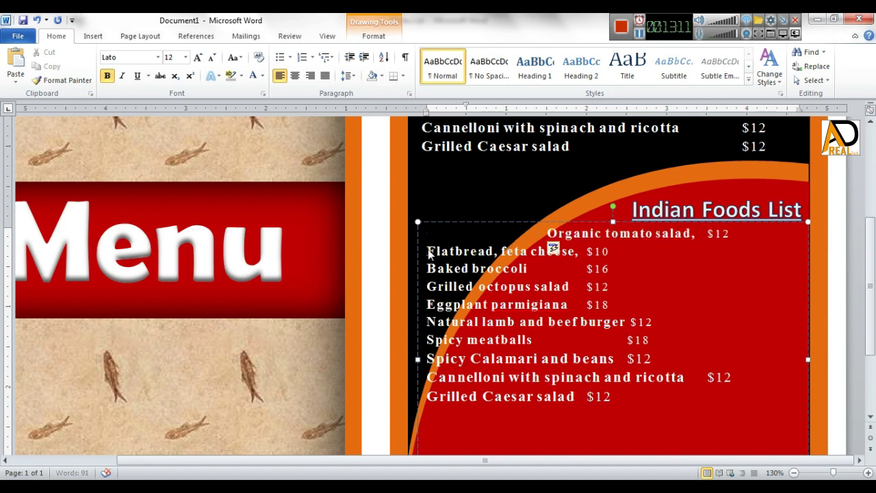
pyautogui.press('Tab')
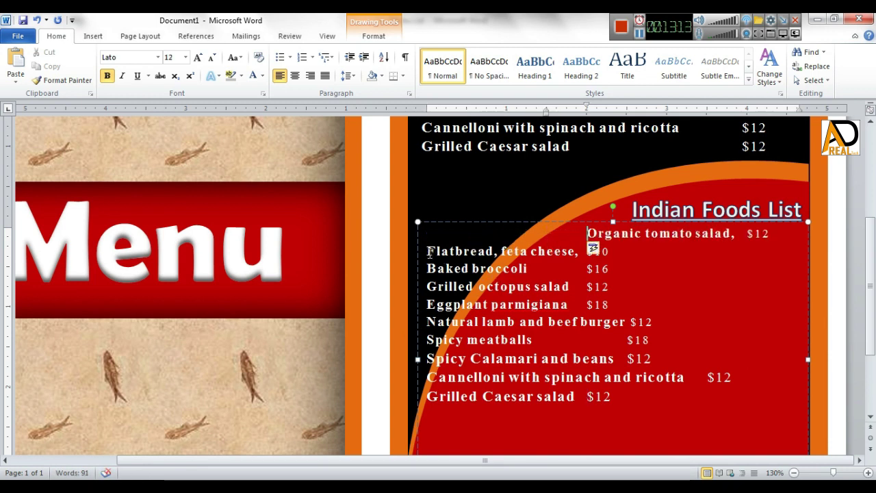
pyautogui.click(429, 251)
pyautogui.press('Tab')
pyautogui.press('Tab')
pyautogui.press('Tab')
pyautogui.press('Tab')
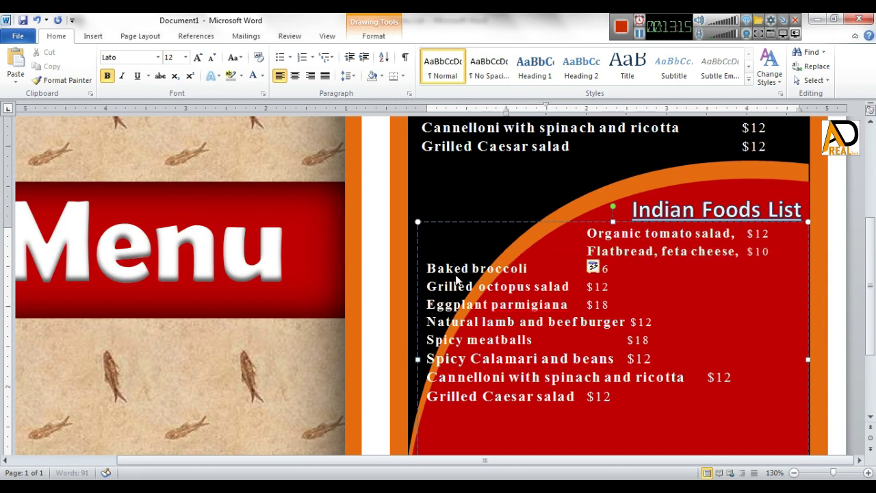
# Adjust the Flatbread and Baked broccoli indents and align the Flatbread and tomato salad prices
pyautogui.press('BackSpace')
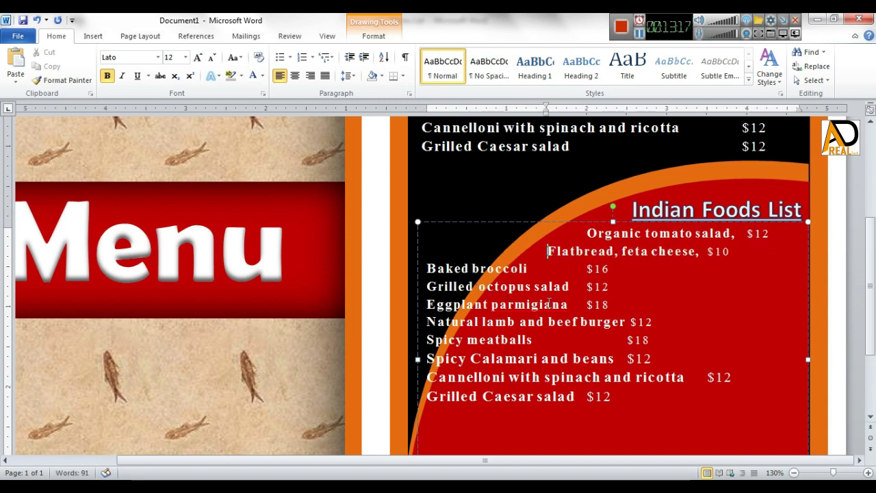
pyautogui.click(427, 268)
pyautogui.press('Tab')
pyautogui.press('Tab')
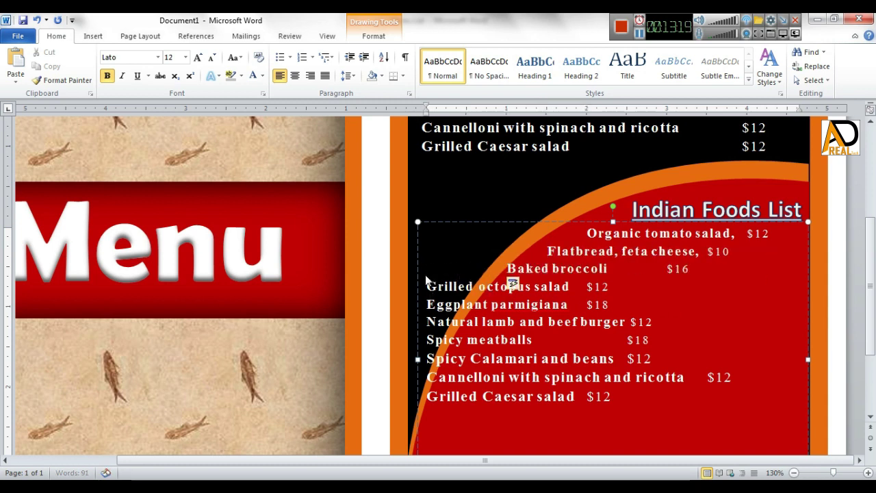
pyautogui.press('Tab')
pyautogui.press('BackSpace')
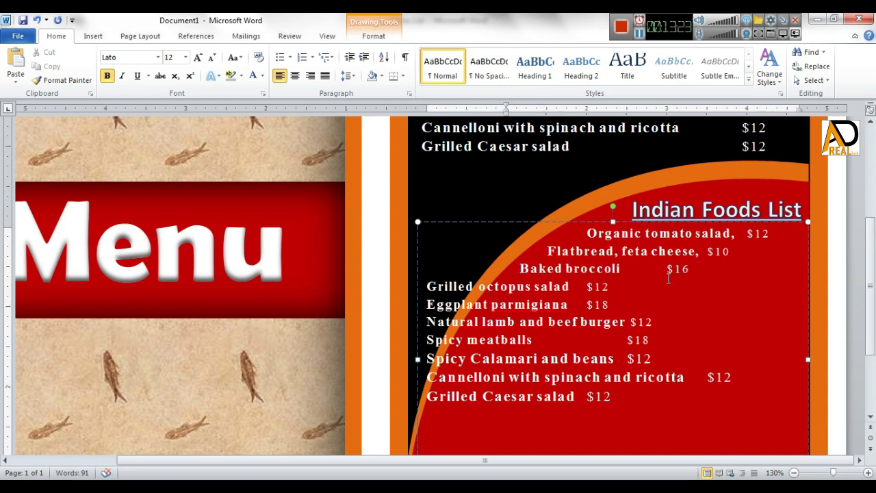
pyautogui.click(709, 251)
pyautogui.press('Tab')
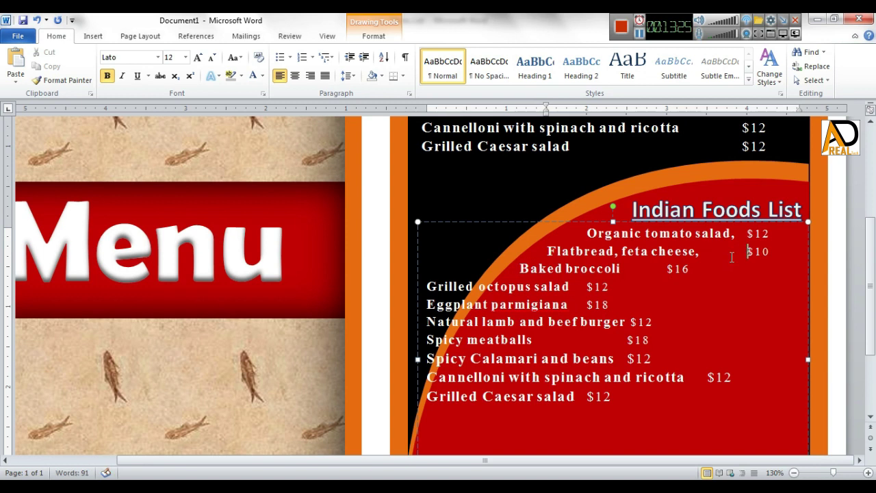
pyautogui.click(748, 234)
pyautogui.press('Return')
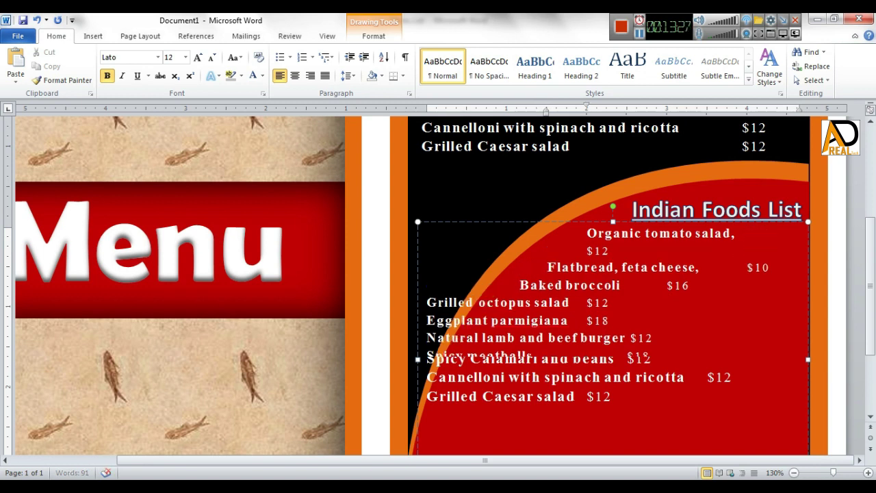
pyautogui.press('BackSpace')
pyautogui.press('Tab')
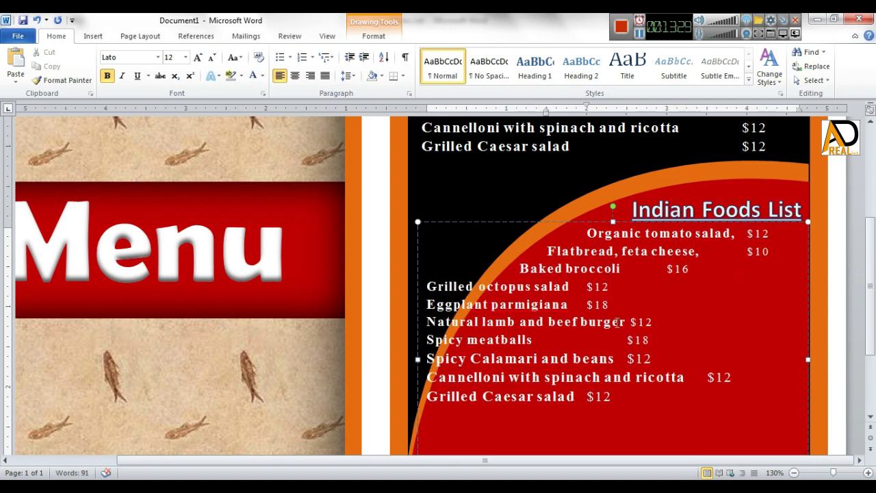
# Indent the Grilled octopus salad line and align the $16 broccoli and octopus salad prices
pyautogui.click(430, 287)
pyautogui.press('Tab')
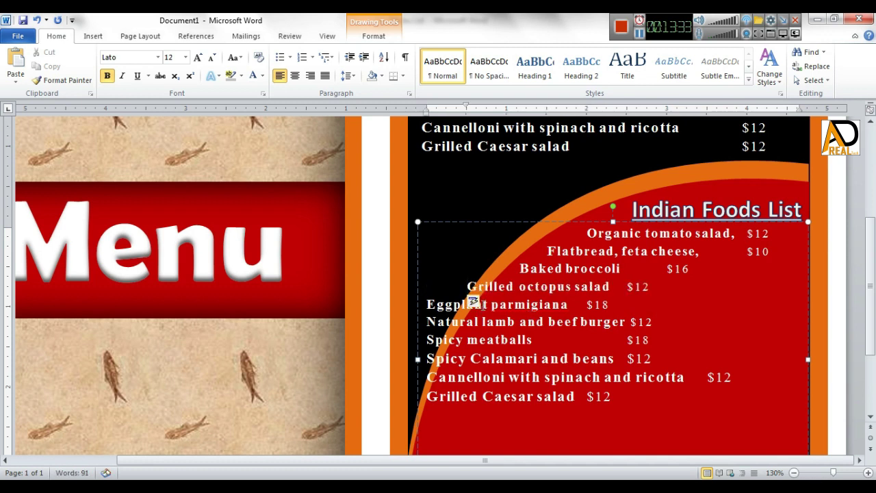
pyautogui.press('Tab')
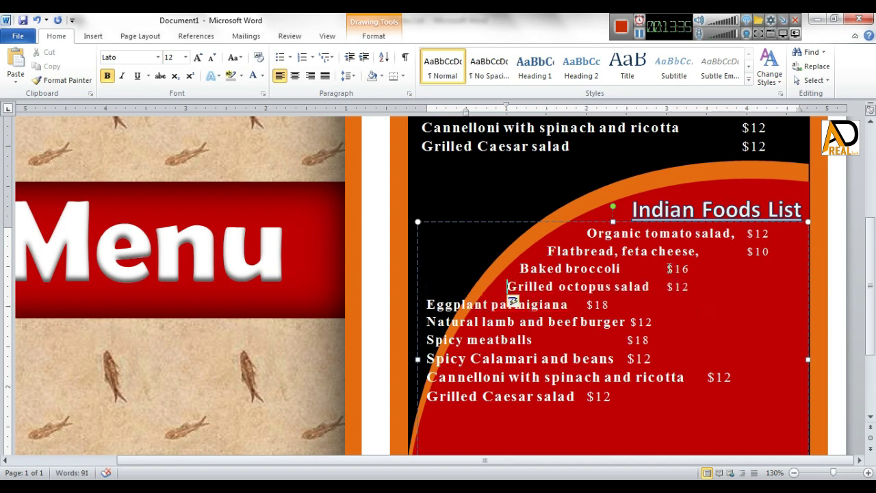
pyautogui.click(668, 268)
pyautogui.press('Tab')
pyautogui.press('Tab')
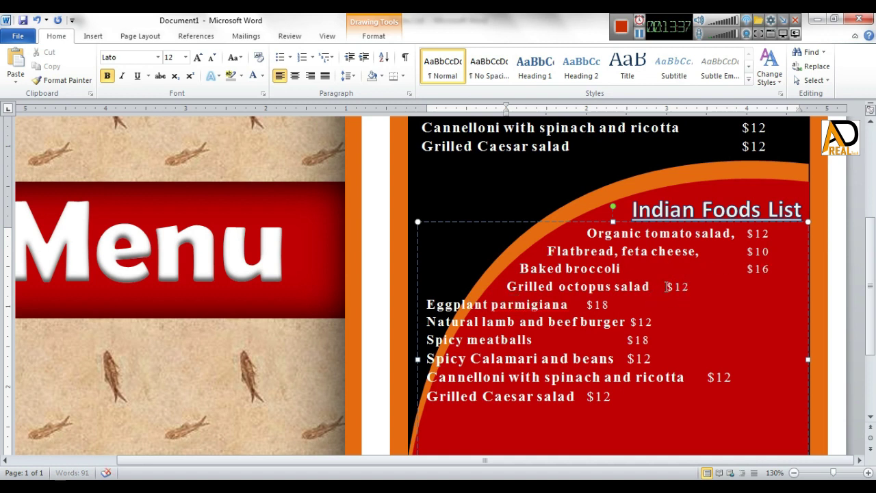
pyautogui.click(667, 287)
pyautogui.press('Tab')
pyautogui.press('Tab')
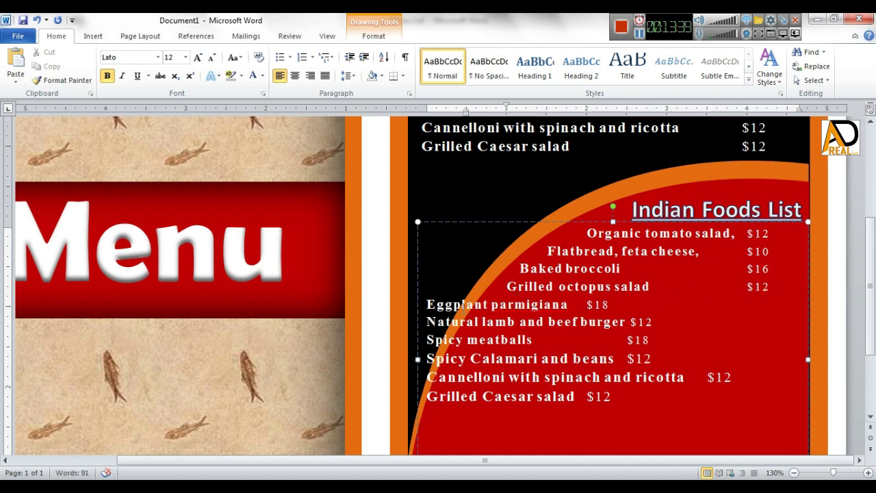
pyautogui.click(432, 303)
# Indent the Eggplant parmigiana line and line its price up with the column
pyautogui.press('Tab')
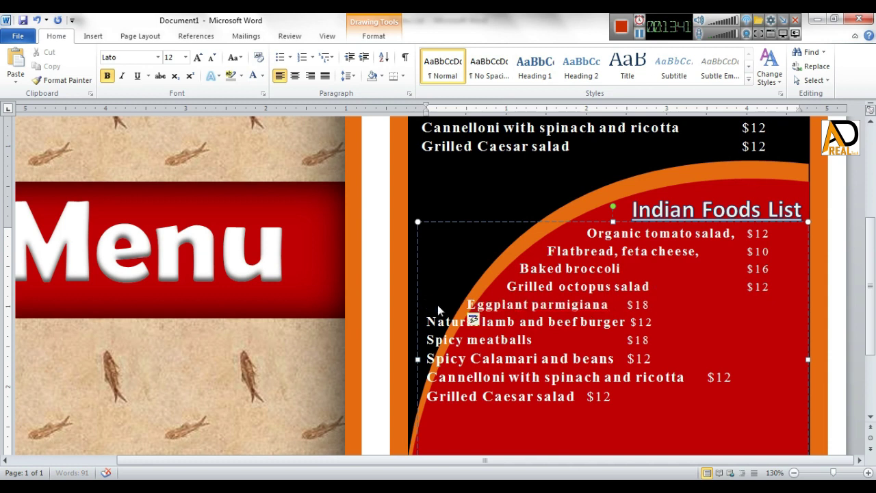
pyautogui.press('Tab')
pyautogui.hotkey('ctrl', 'z')
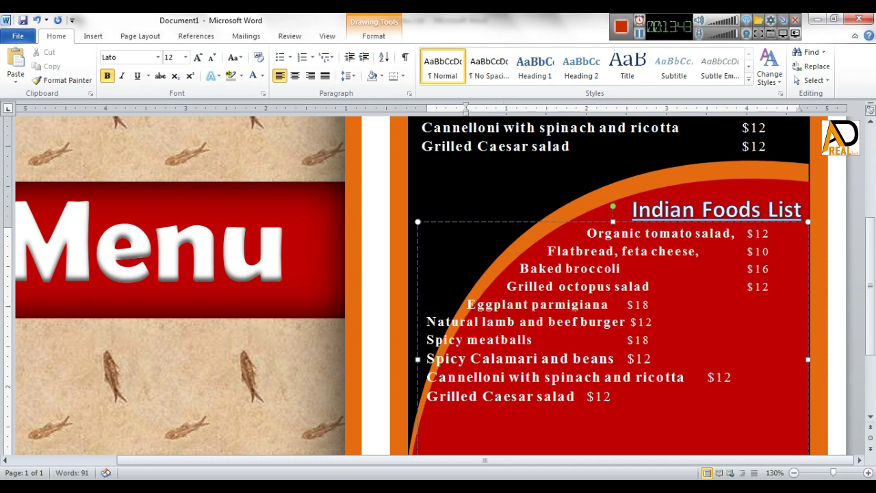
pyautogui.hotkey('ctrl', 'z')
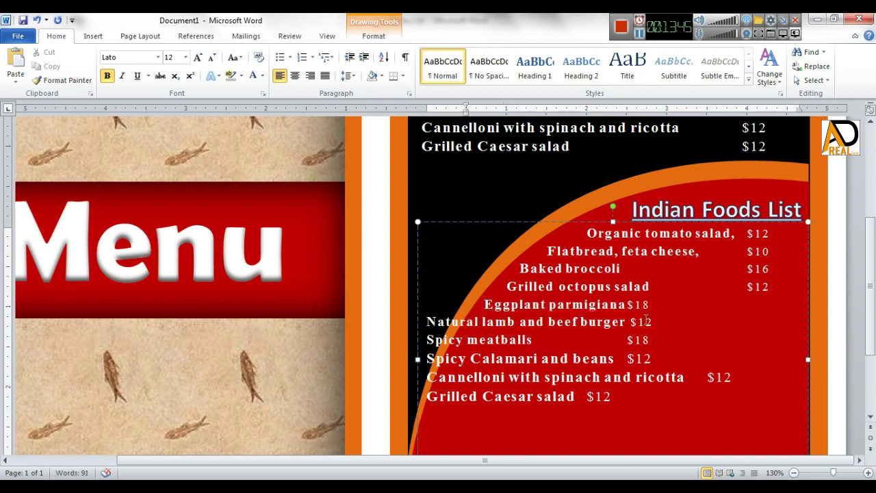
pyautogui.press('Tab')
pyautogui.press('Tab')
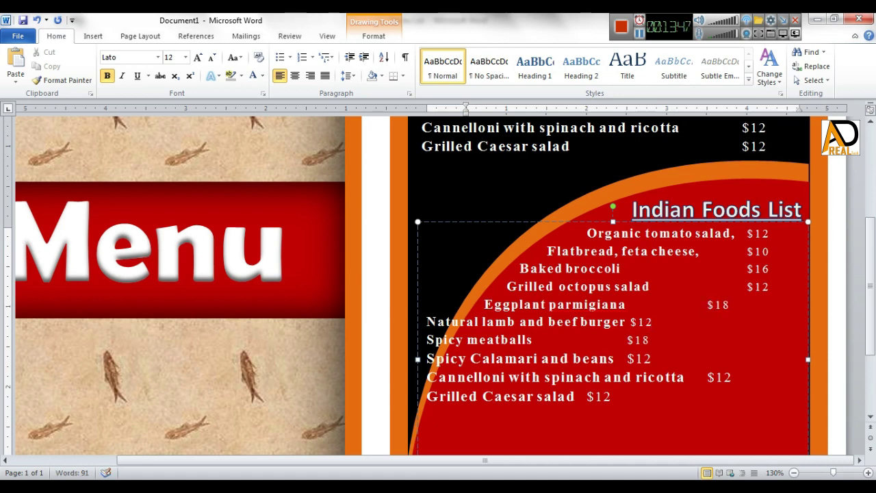
pyautogui.press('Tab')
pyautogui.scroll(-1, 548, 296)
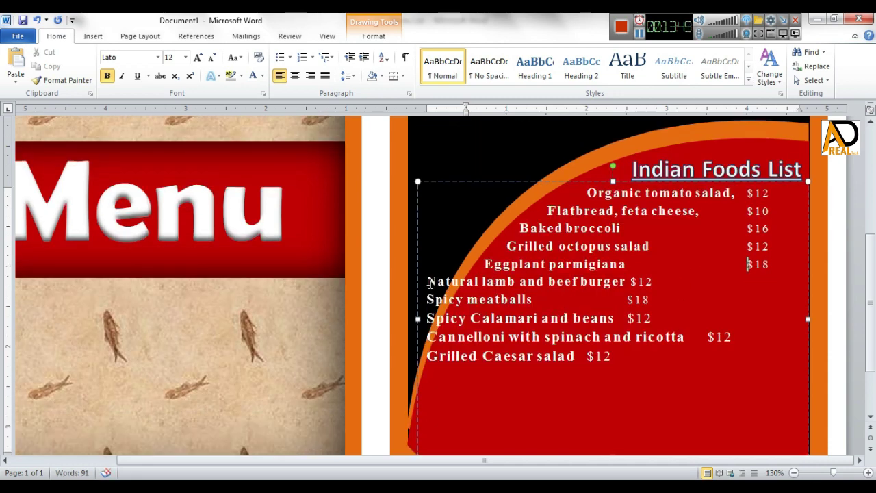
# Indent the lamb and beef burger and Spicy meatballs lines, aligning $12 and $18 in the column
pyautogui.press('Tab')
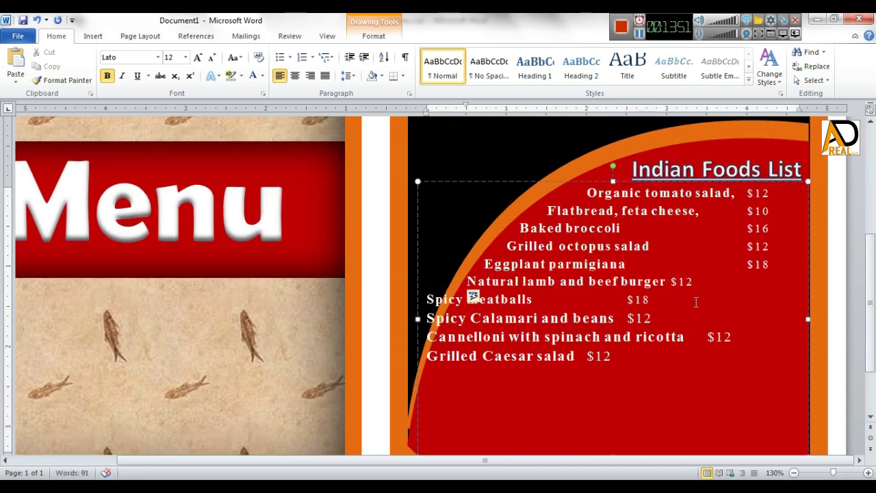
pyautogui.press('Tab')
pyautogui.press('Tab')
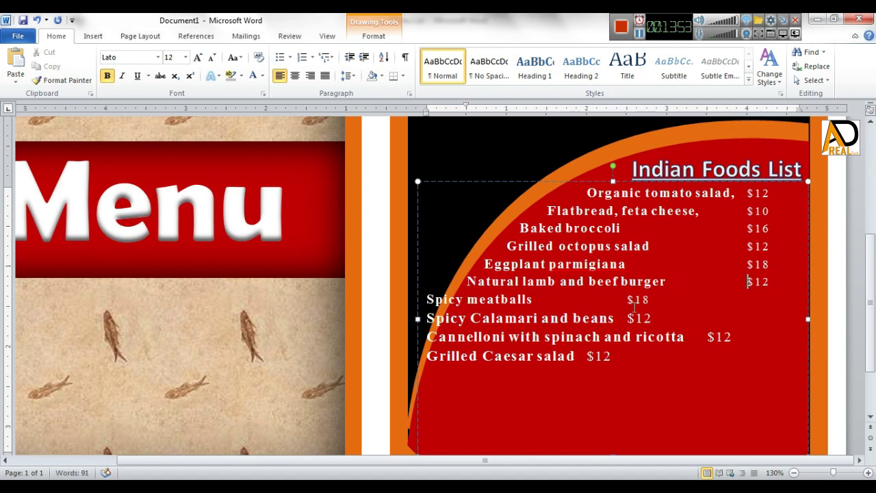
pyautogui.press('Tab')
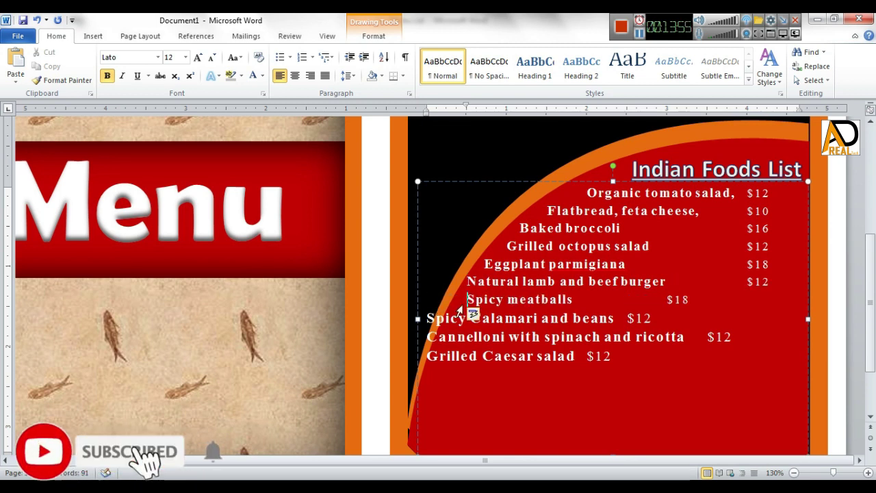
pyautogui.press('BackSpace')
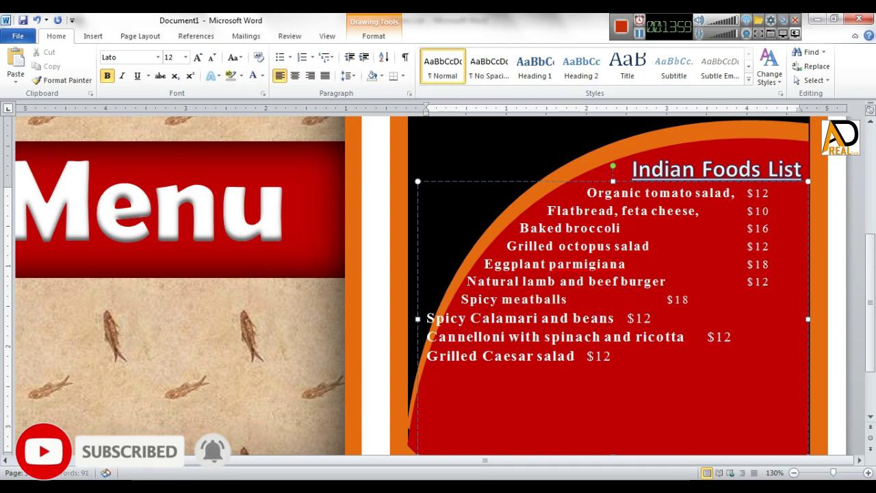
pyautogui.press('Tab')
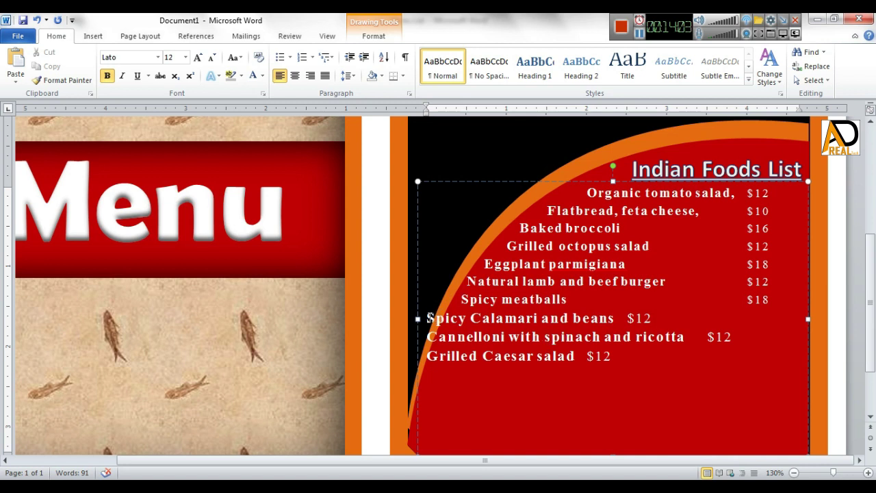
# Indent the Spicy Calamari and Cannelloni lines and align their prices with the column
pyautogui.click(427, 317)
pyautogui.hotkey('ctrl', 'v')
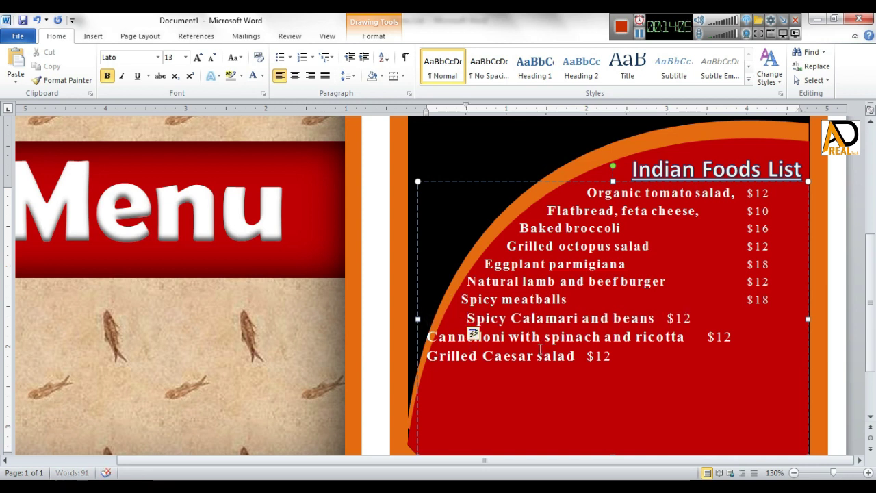
pyautogui.hotkey('ctrl', 'z')
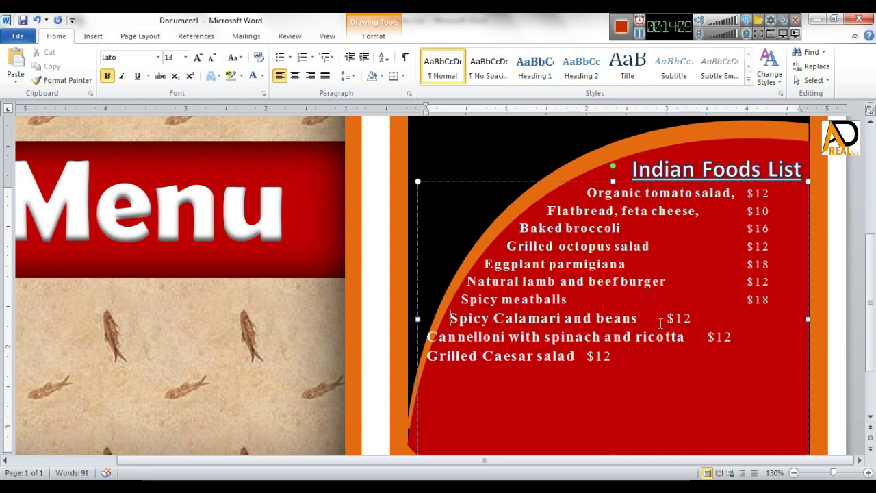
pyautogui.press('Tab')
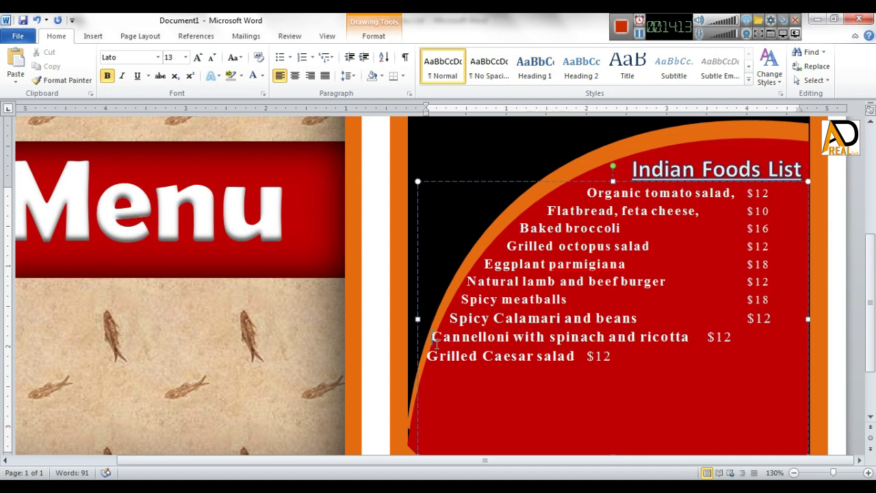
pyautogui.press('Tab')
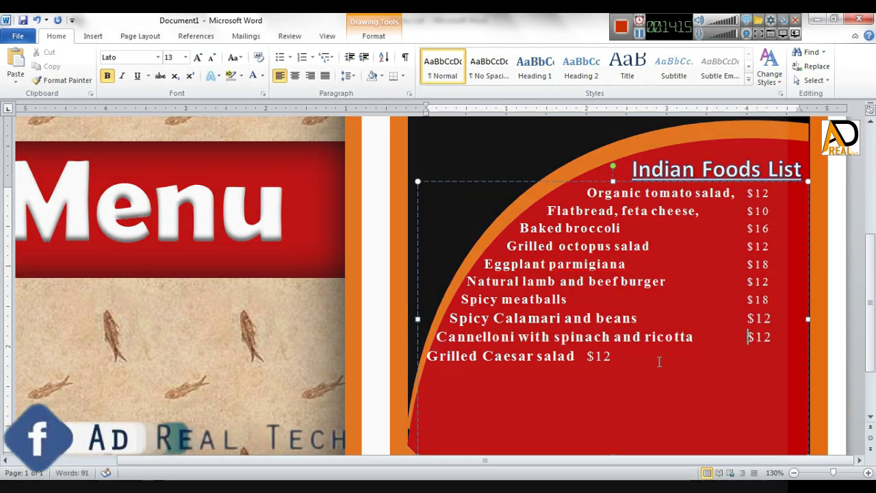
# Indent the Grilled Caesar salad line and align its price with the others
pyautogui.click(428, 357)
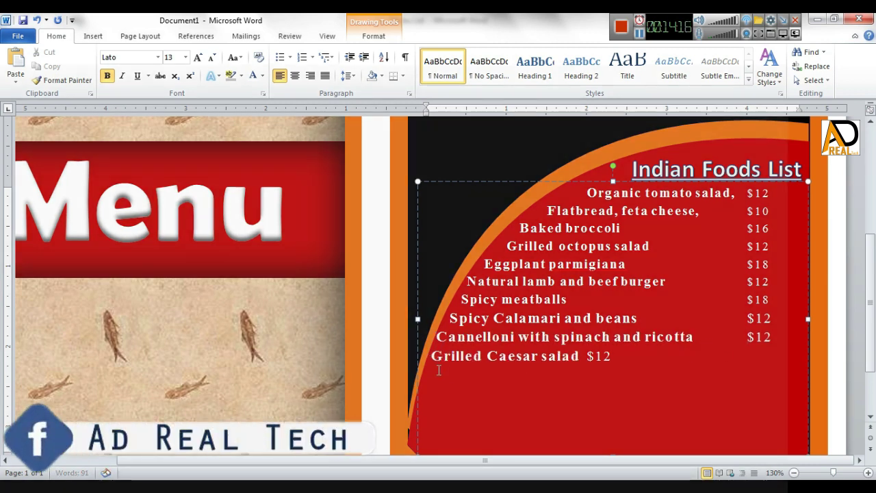
pyautogui.click(586, 357)
pyautogui.press('Tab')
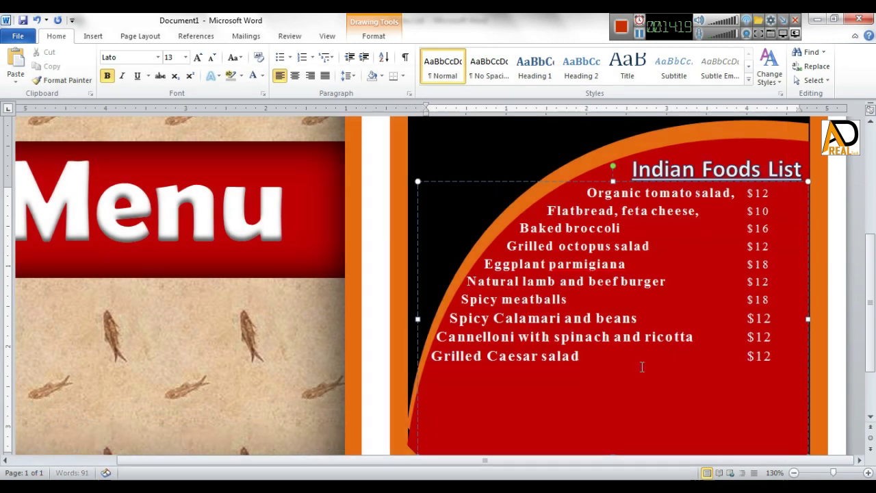
pyautogui.press('Tab')
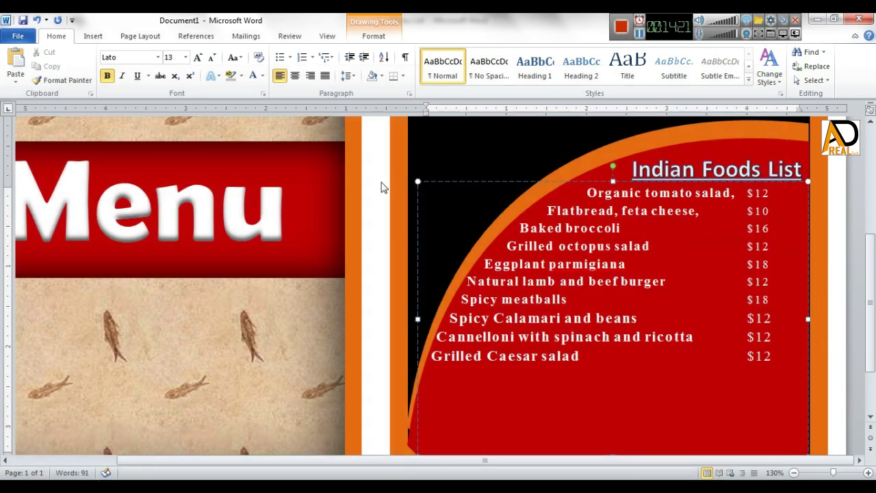
pyautogui.click(798, 192)
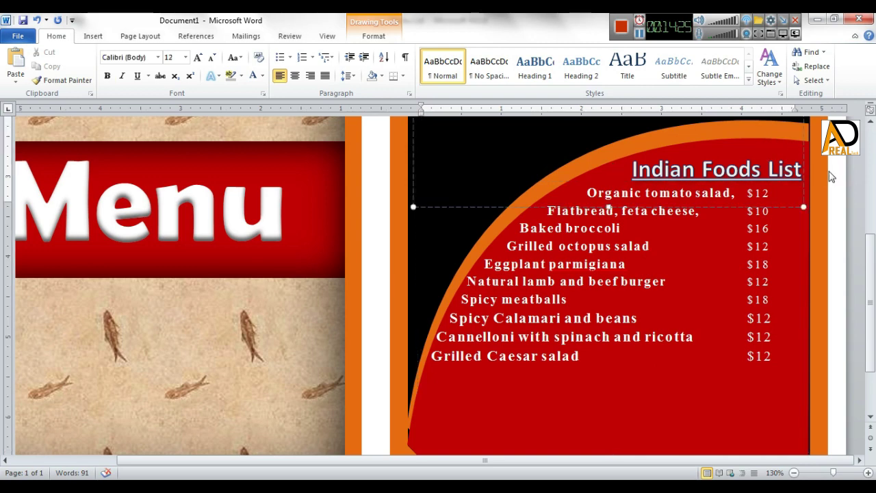
pyautogui.scroll(-3, 828, 205)
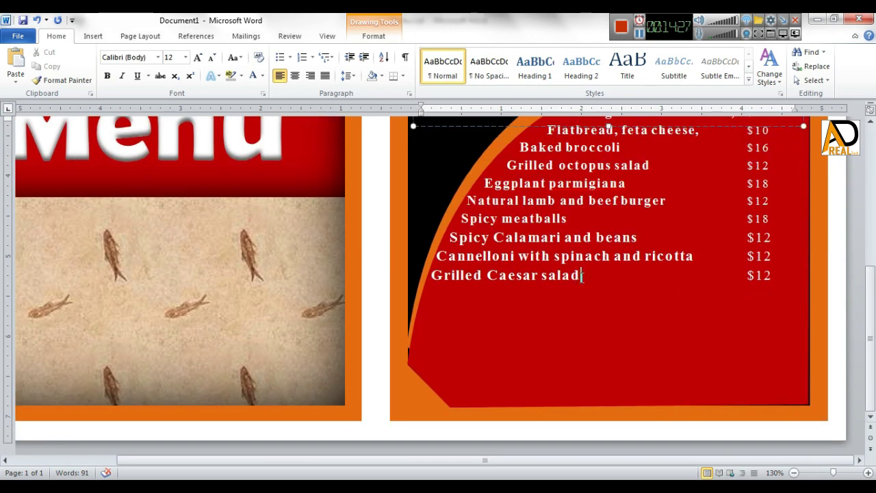
pyautogui.scroll(3, 582, 275)
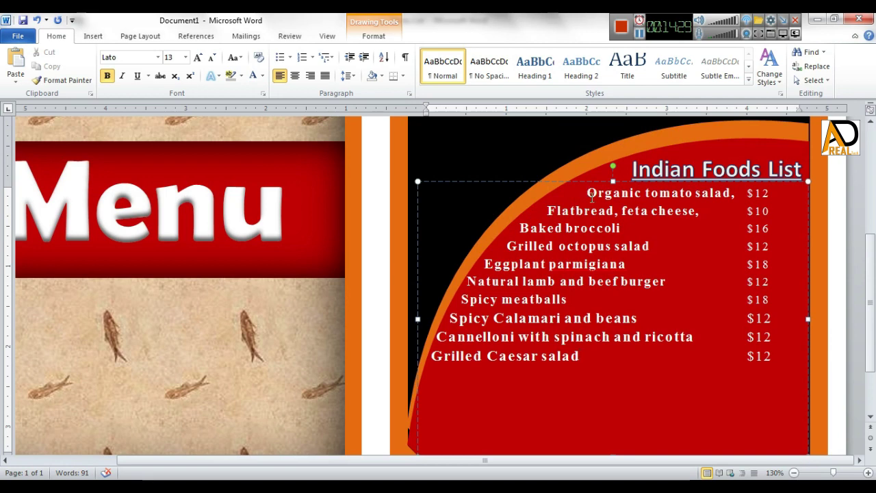
# Apply 1.5 line spacing to the ten Indian Foods List dish lines
pyautogui.moveTo(592, 197)
pyautogui.mouseDown()
pyautogui.moveTo(641, 364)
pyautogui.moveTo(762, 357)
pyautogui.mouseUp()
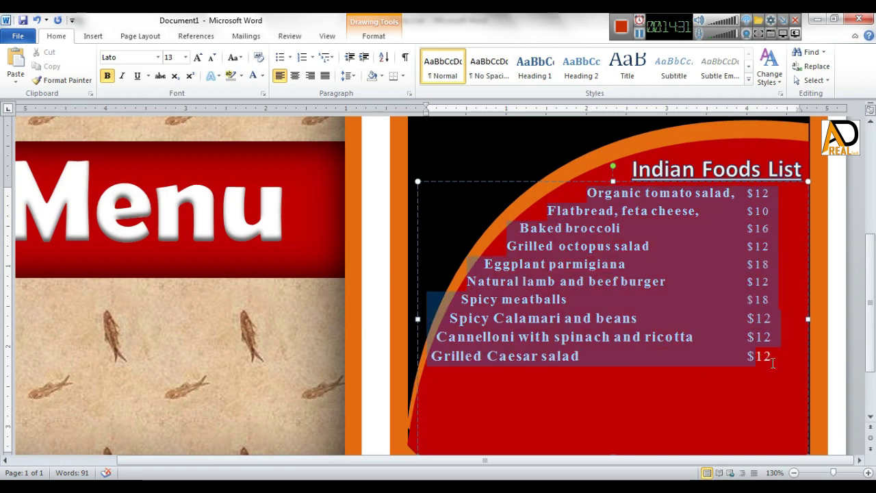
pyautogui.click(349, 76)
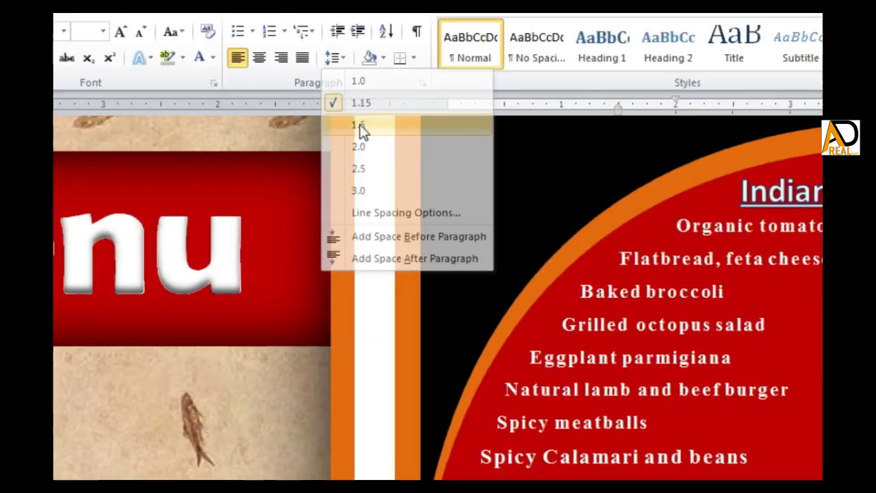
pyautogui.click(328, 143)
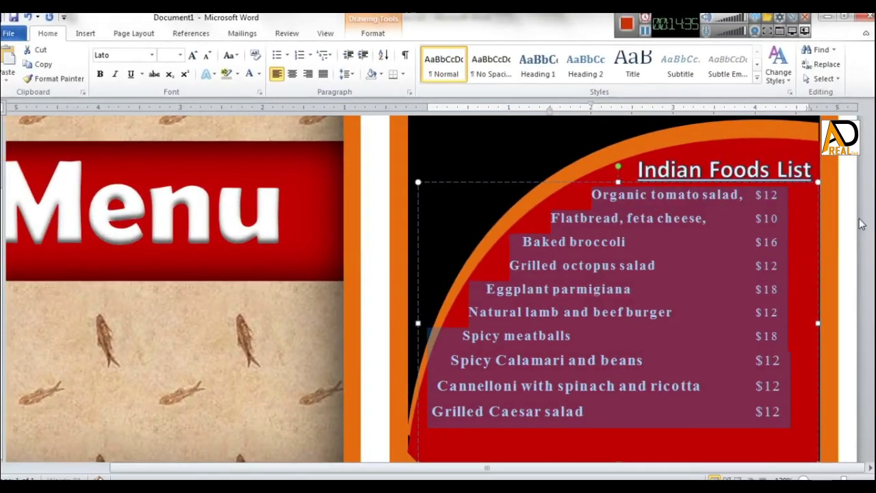
pyautogui.click(835, 214)
pyautogui.scroll(-3, 779, 299)
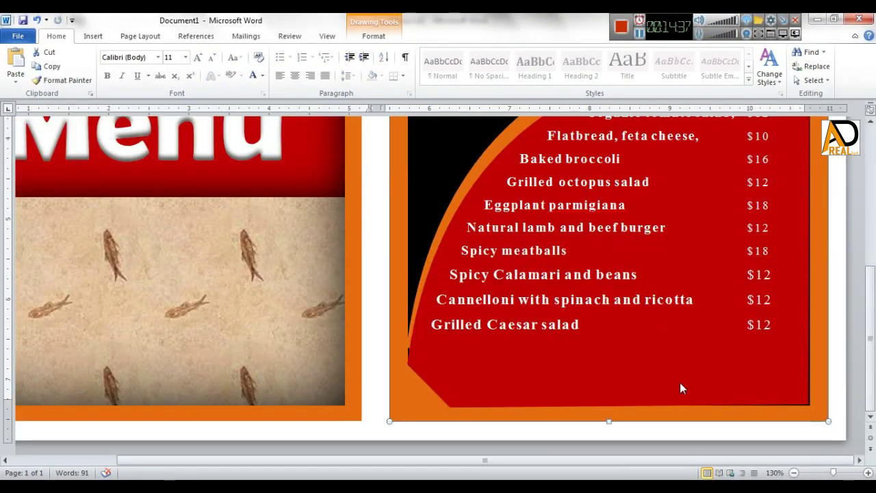
# At 70% zoom, replace 'parmigiana' in the Arabic list with the suggested 'ptarmigan'
pyautogui.click(794, 472)
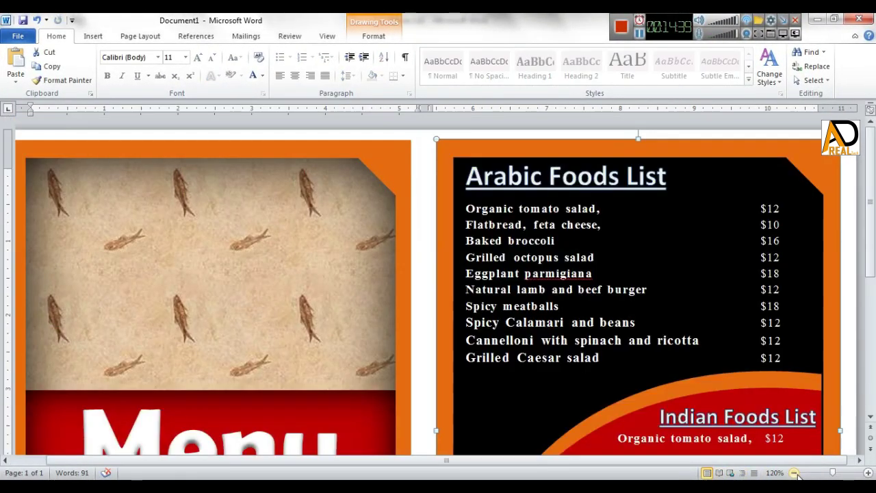
pyautogui.click(795, 472)
pyautogui.click(795, 472)
pyautogui.click(794, 472)
pyautogui.click(794, 472)
pyautogui.click(794, 472)
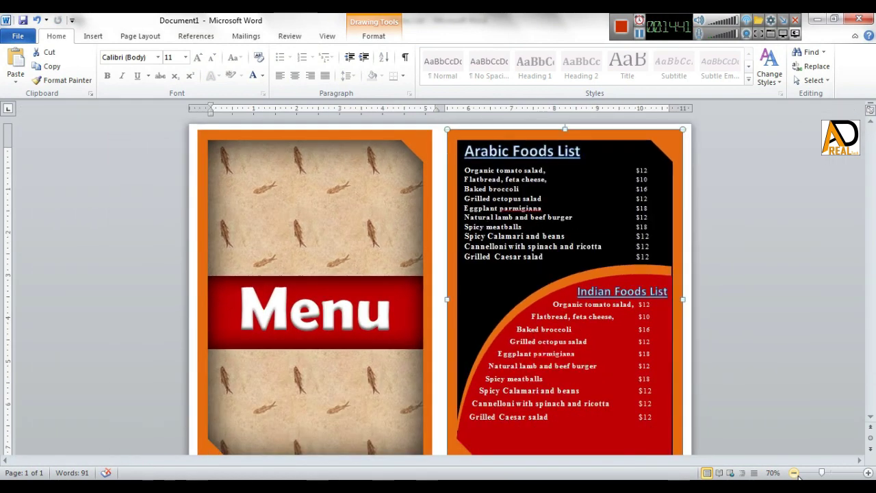
pyautogui.click(794, 472)
pyautogui.click(867, 472)
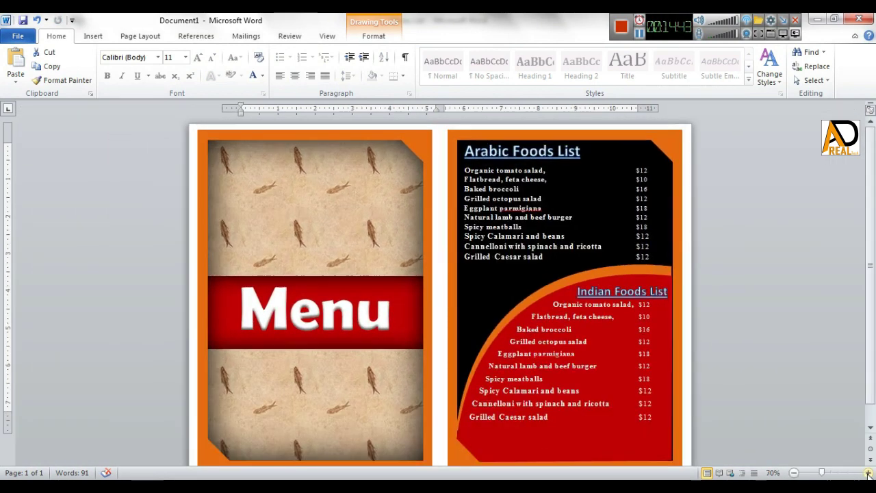
pyautogui.rightClick(520, 208)
pyautogui.click(584, 221)
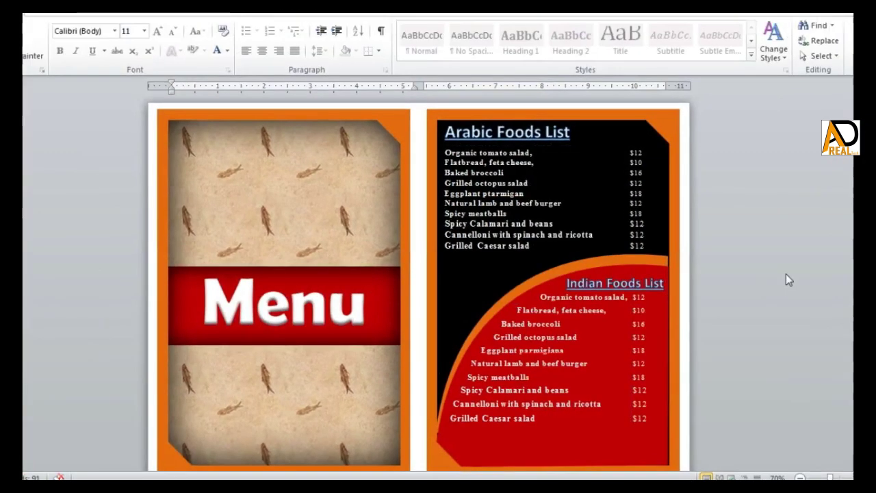